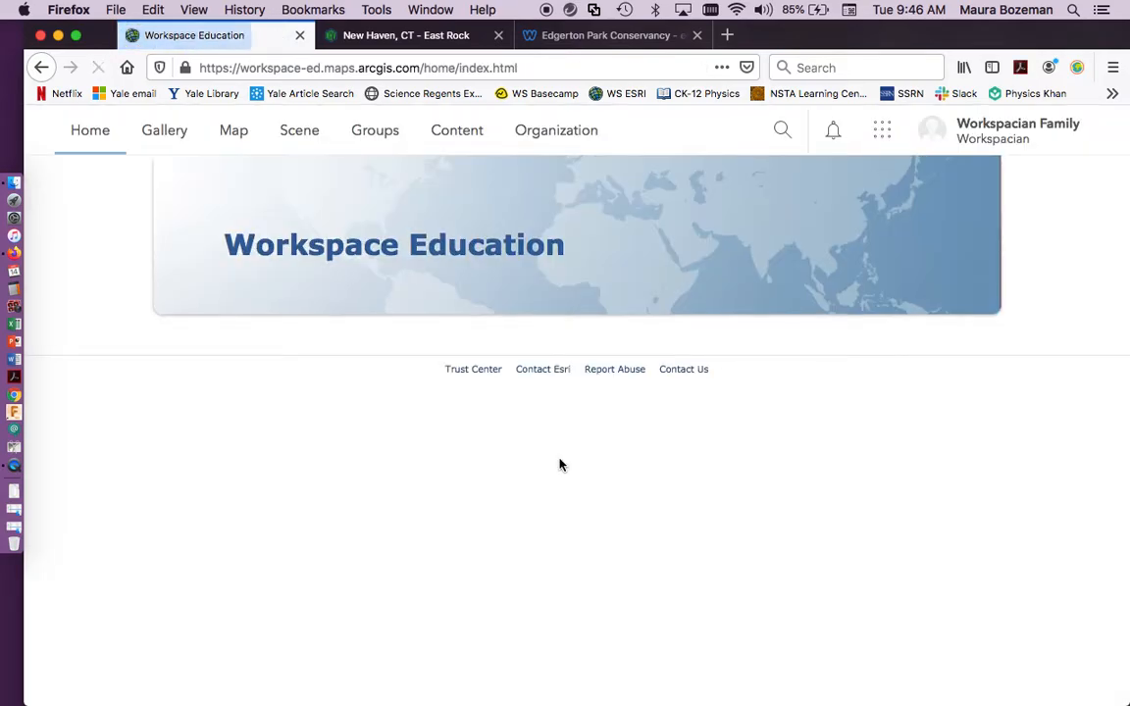
Open the map viewer, hide the details pane and bring Connecticut into view.
left_click(232, 141)
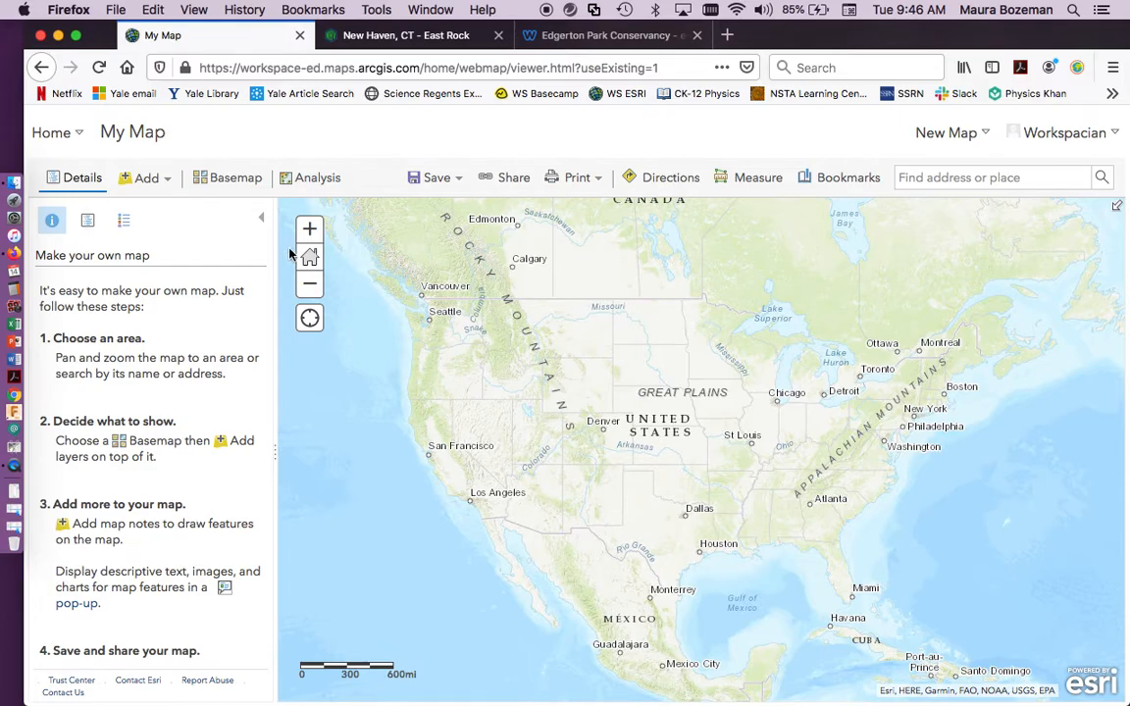
left_click(261, 218)
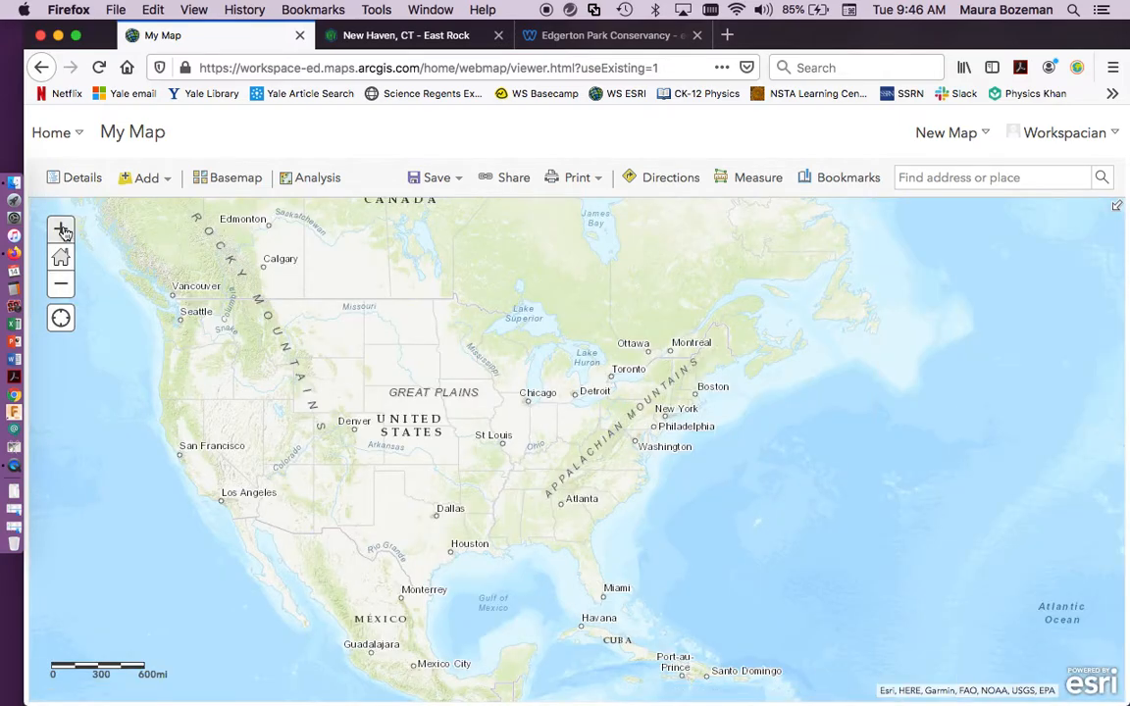
left_click(61, 228)
left_click_drag(655, 367, 215, 566)
left_click(60, 228)
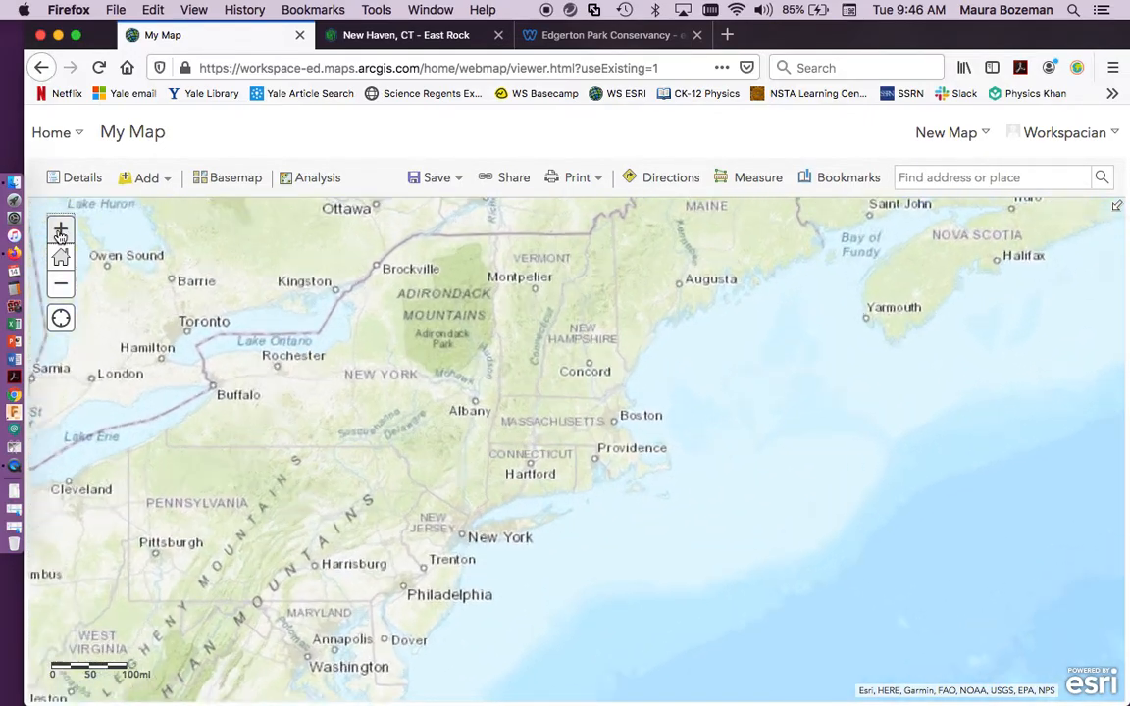
left_click(61, 228)
left_click_drag(549, 437, 702, 255)
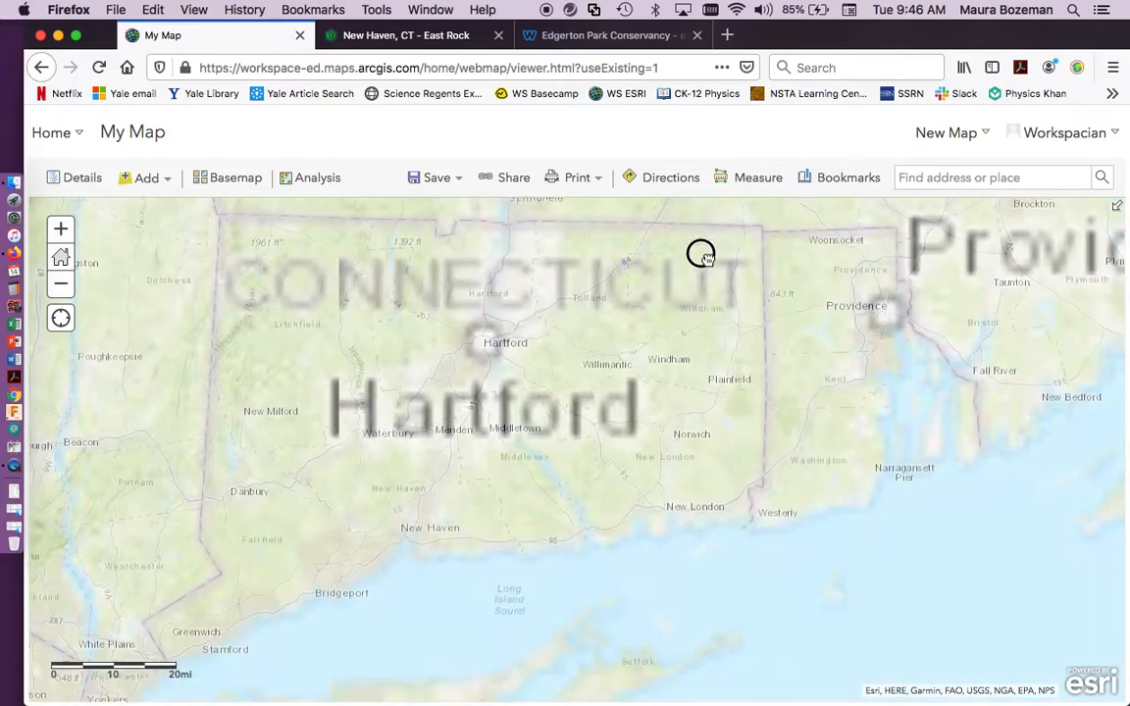
Bring the city of New Haven into close view on the map.
left_click(58, 228)
left_click(59, 229)
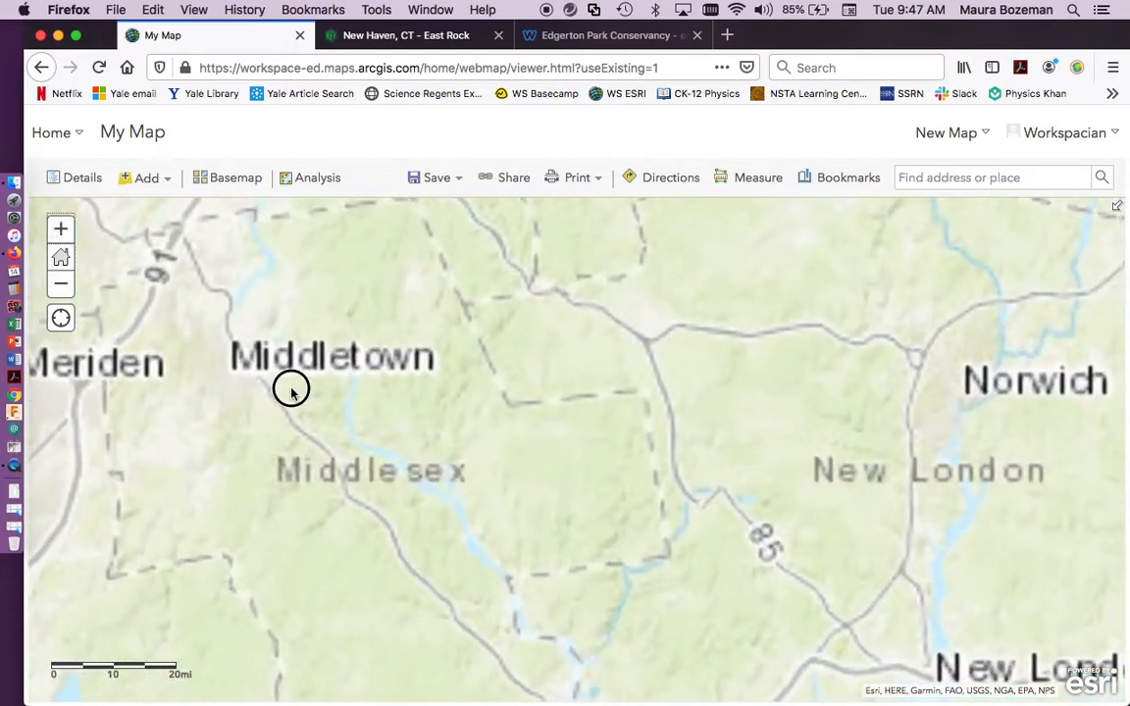
left_click_drag(291, 390, 729, 151)
left_click_drag(476, 352, 628, 295)
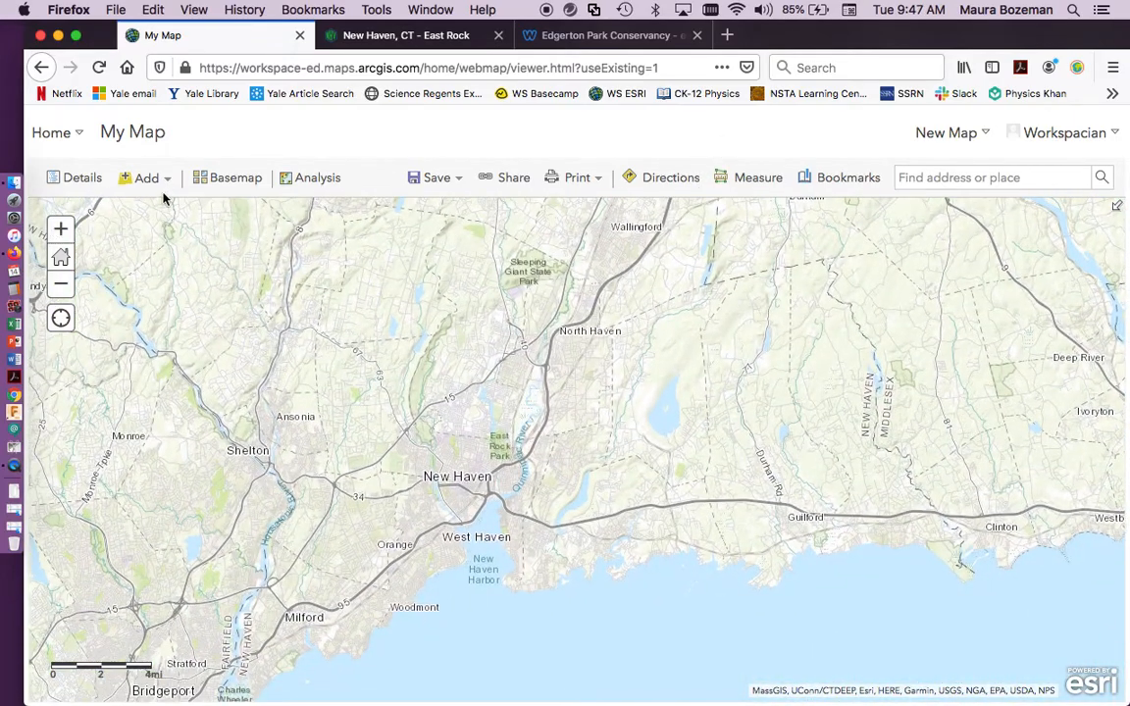
left_click(60, 228)
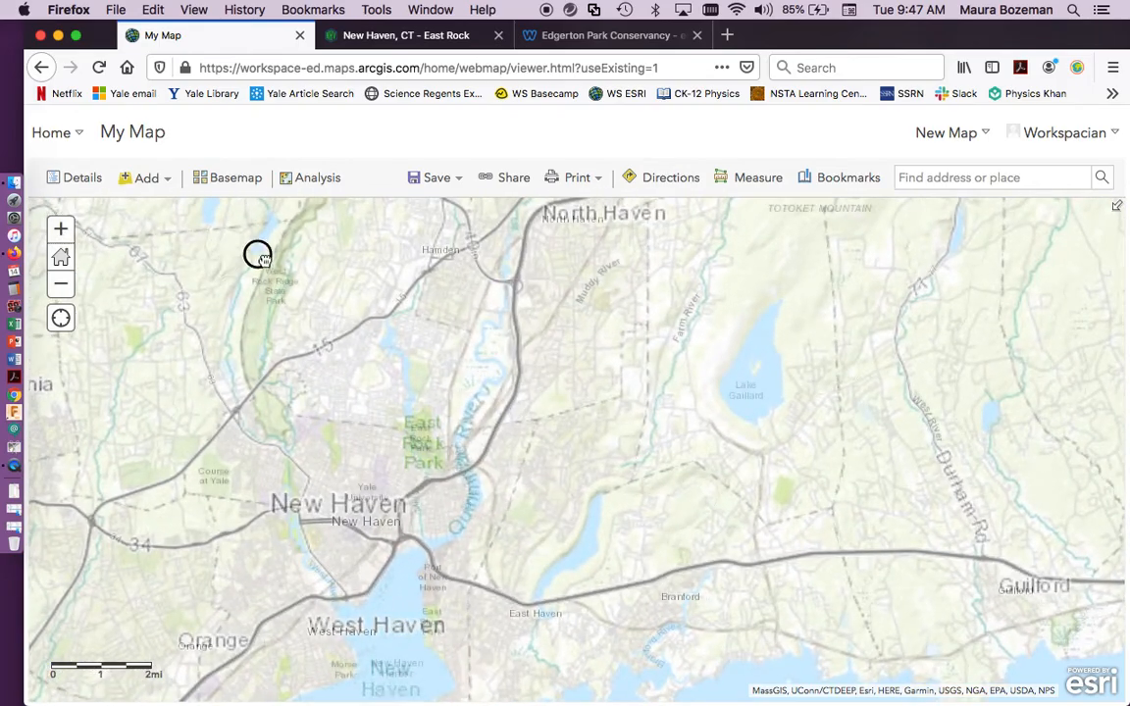
left_click_drag(234, 255, 510, 271)
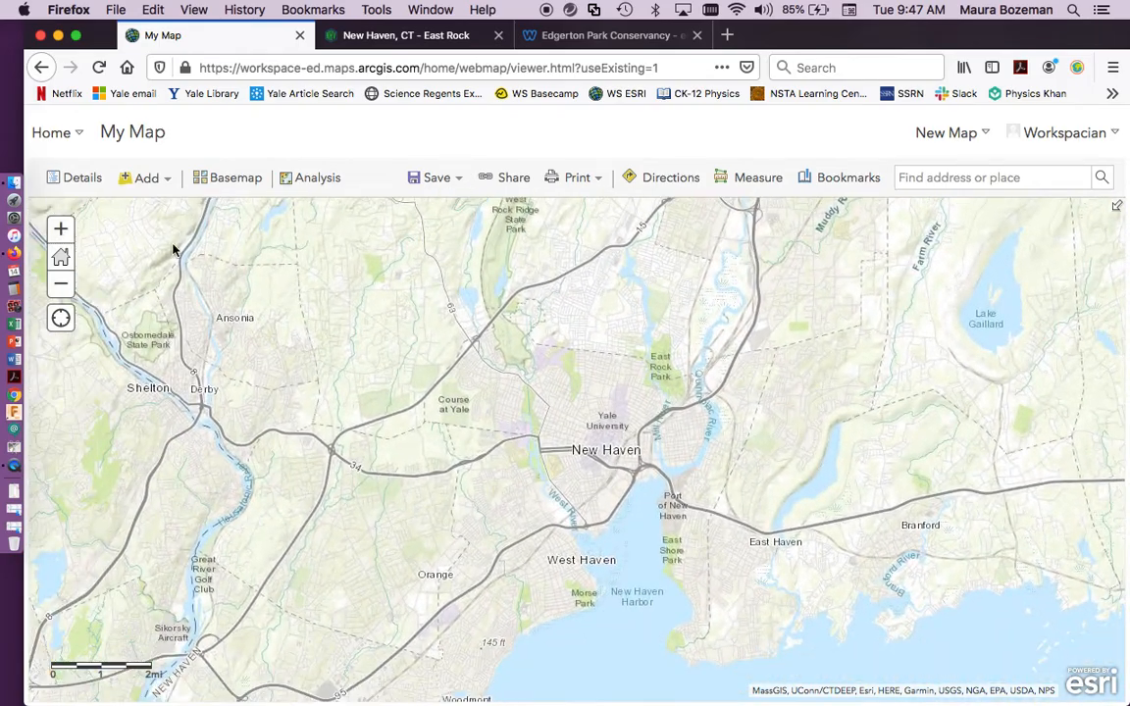
left_click(60, 228)
left_click_drag(570, 355, 540, 339)
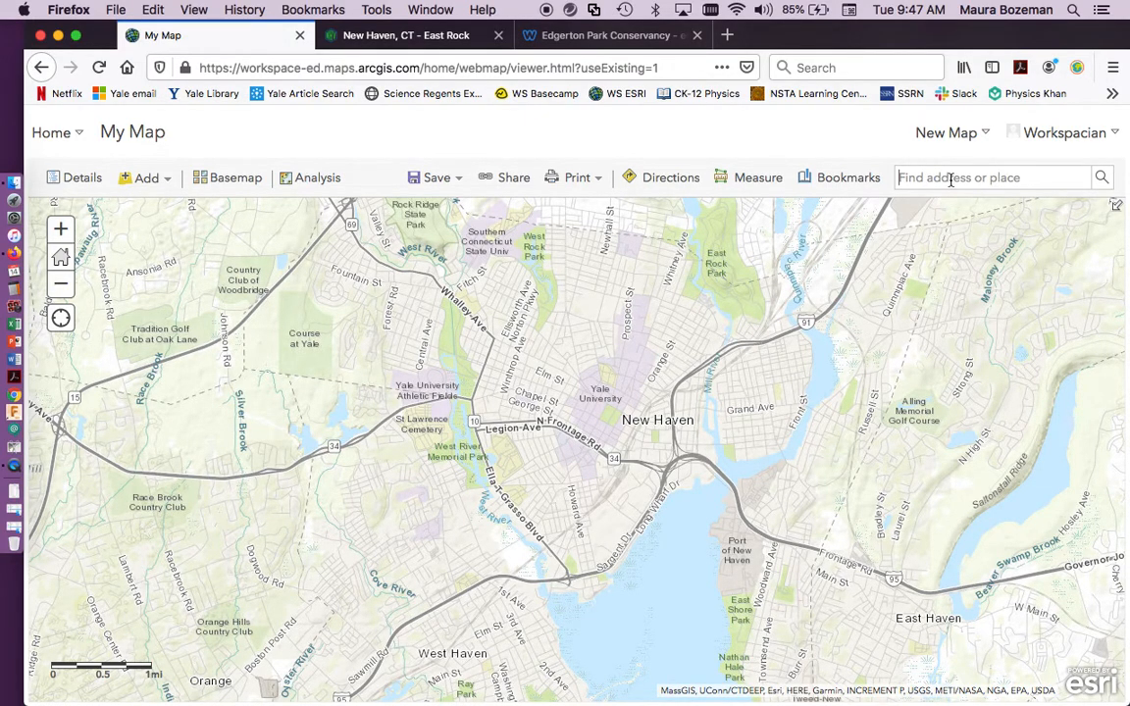
Search the map for East Rock, New Haven, CT, USA, and dismiss the search result pop-up.
type("East rock")
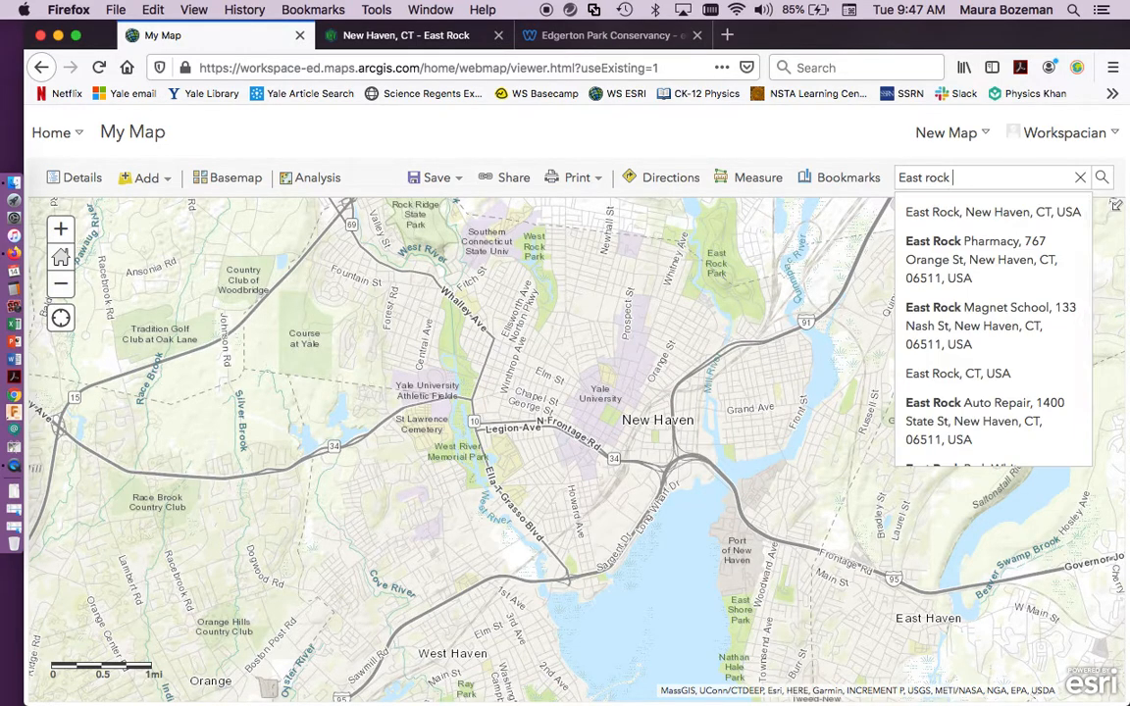
left_click(1017, 212)
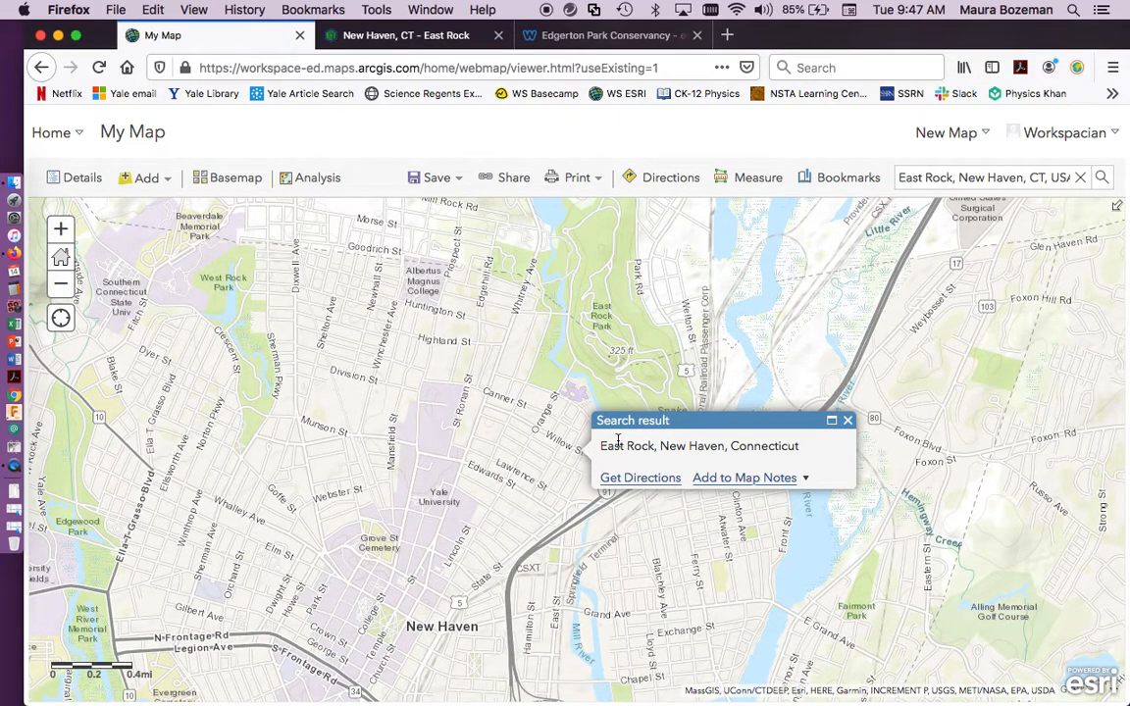
left_click(847, 421)
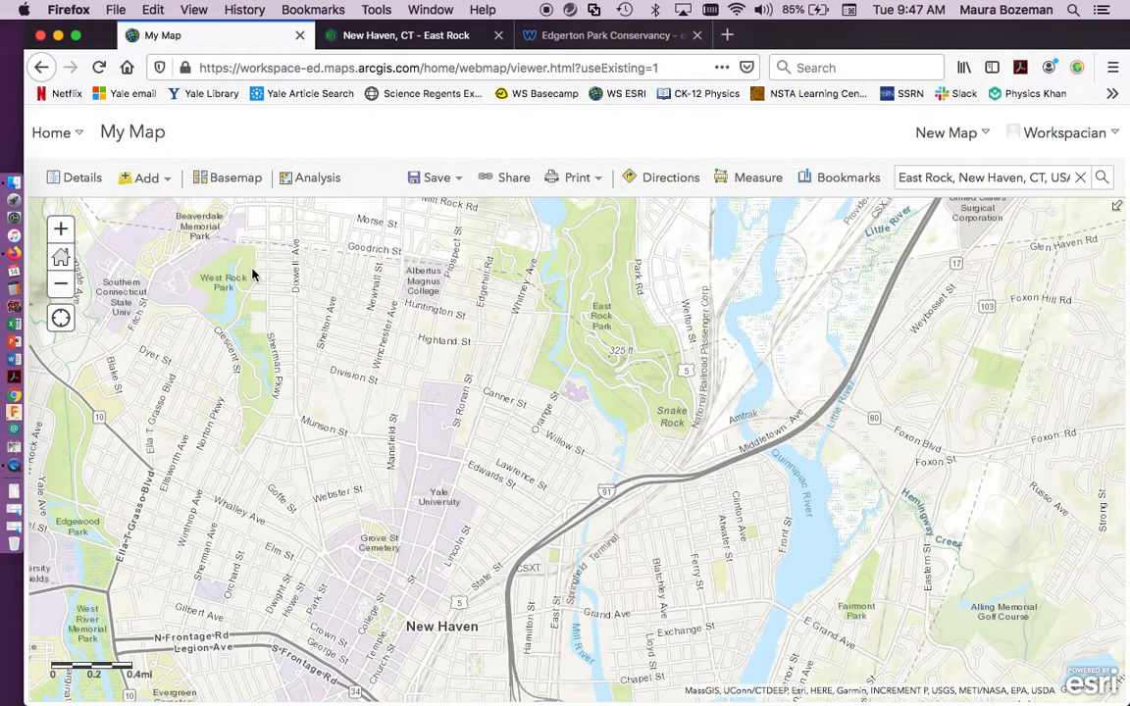
left_click(60, 285)
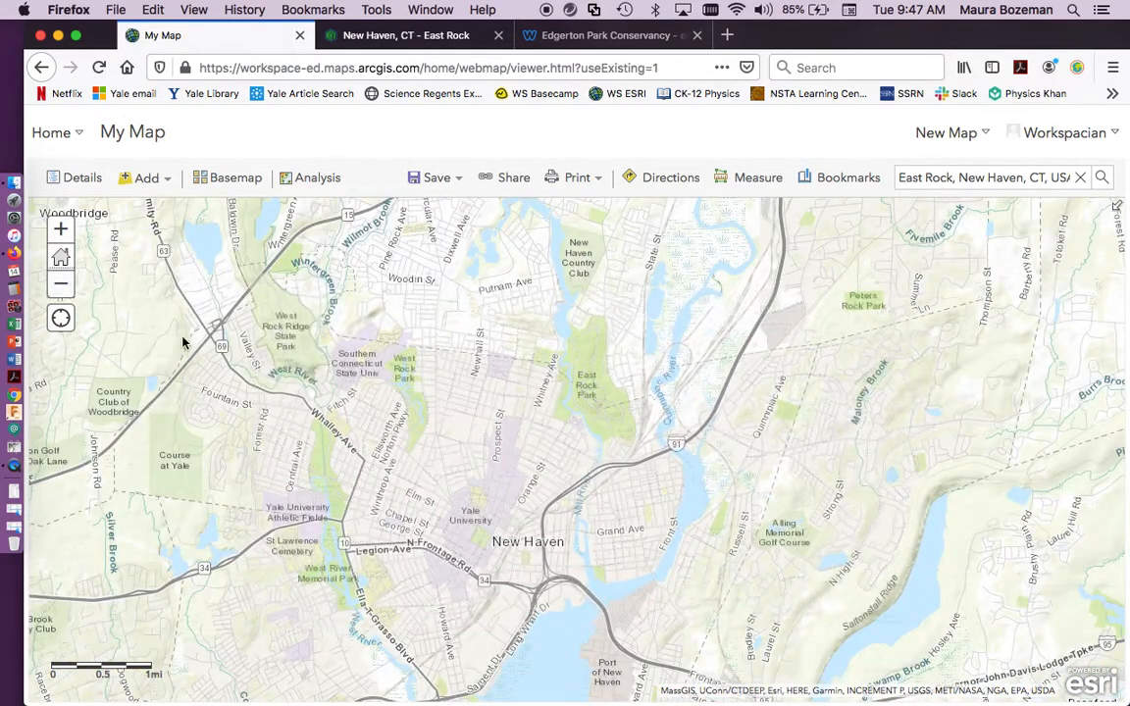
Switch the basemap to Light Gray Canvas and inspect the New Haven streets on it.
left_click(242, 185)
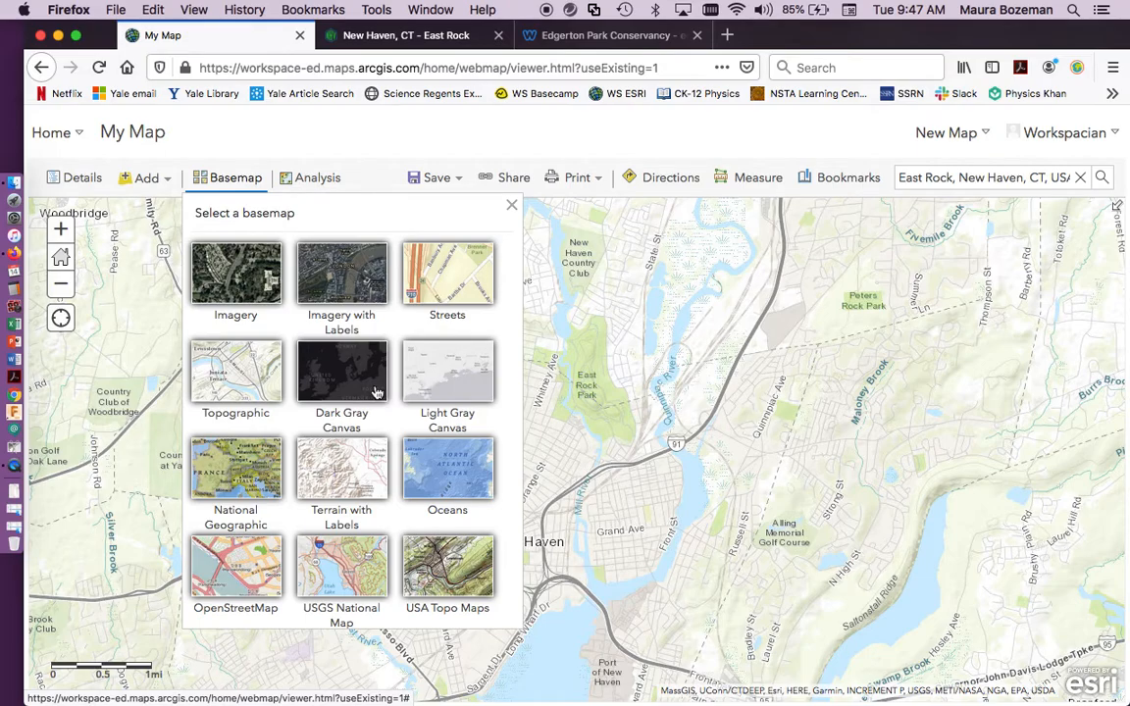
left_click(463, 380)
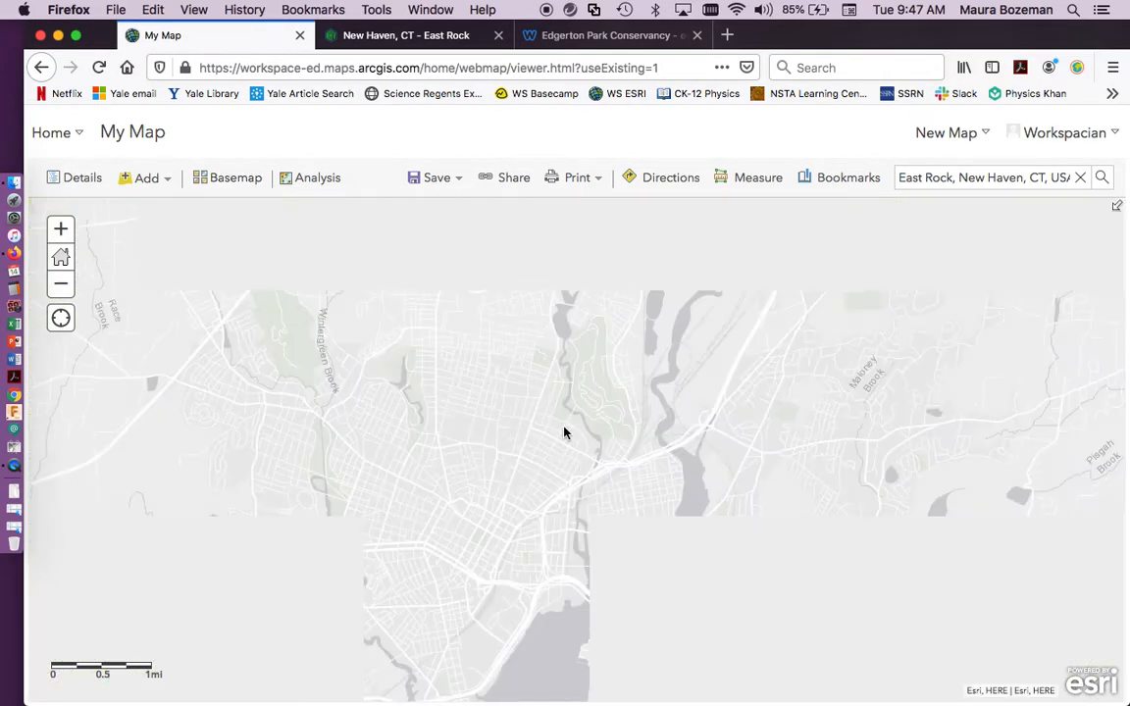
left_click(60, 228)
left_click(61, 229)
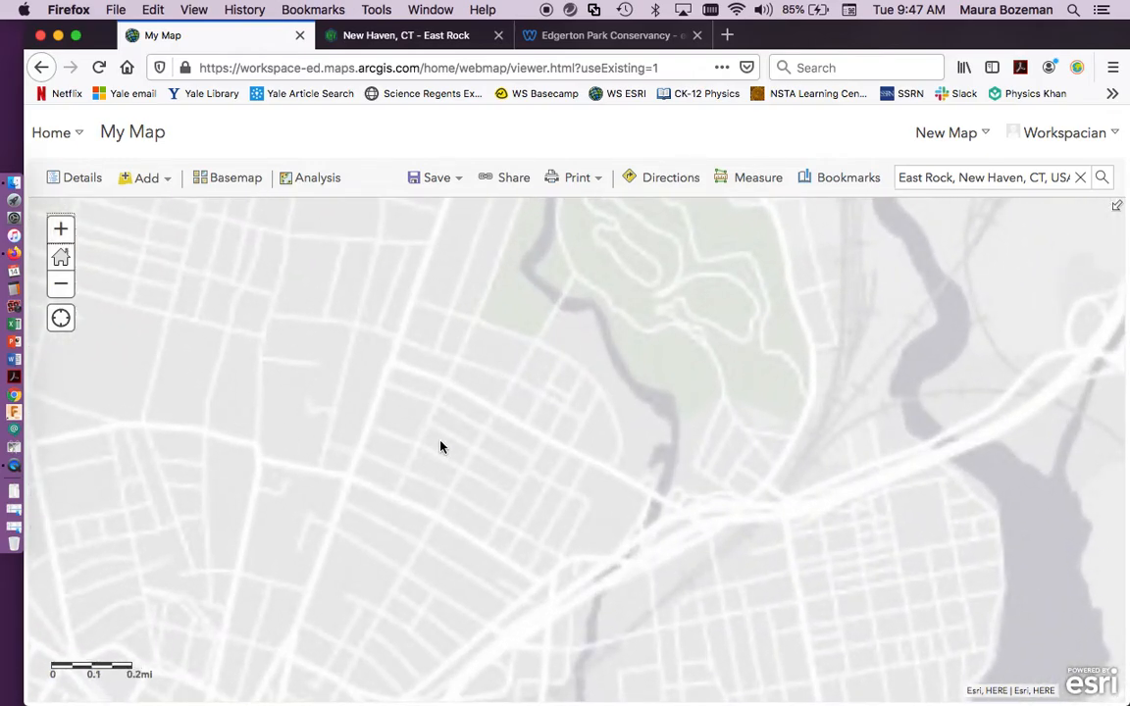
left_click_drag(336, 403, 579, 335)
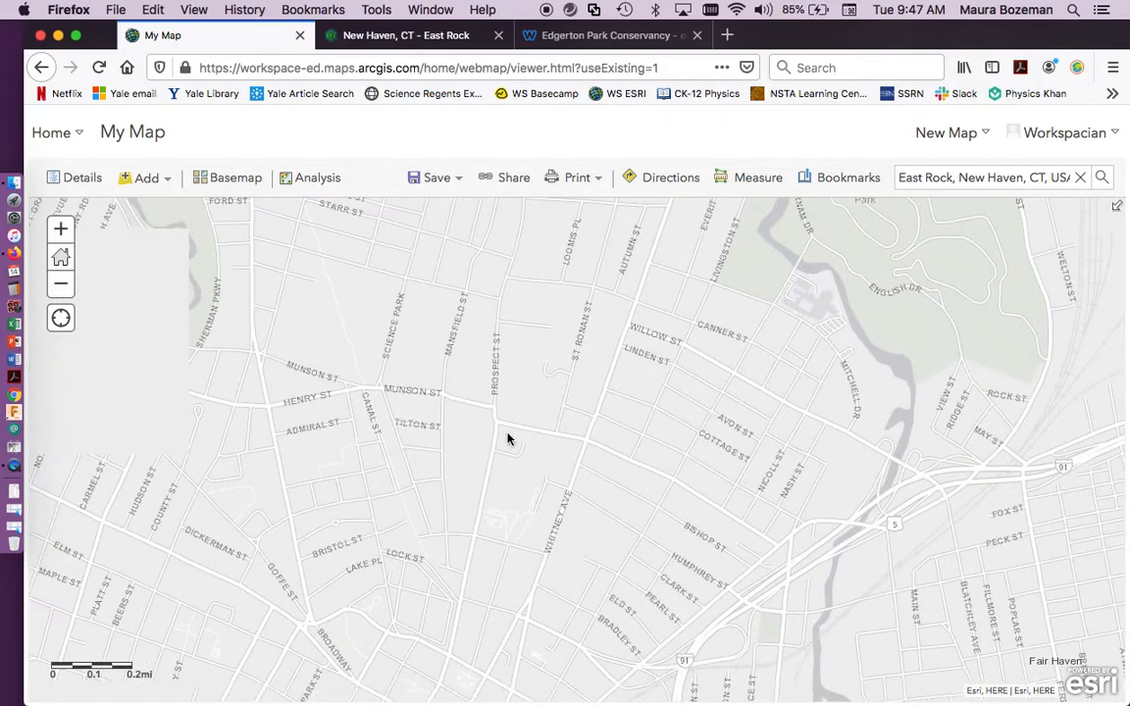
Switch the basemap to Imagery and inspect the New Haven area up close.
left_click(227, 178)
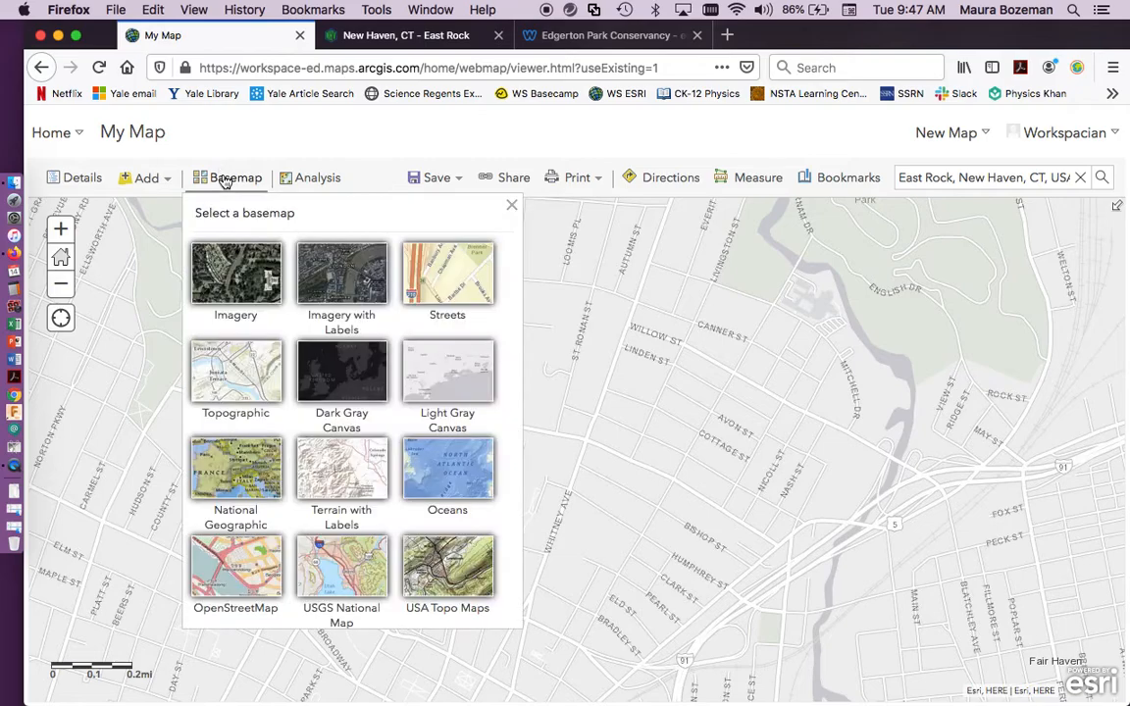
left_click(246, 279)
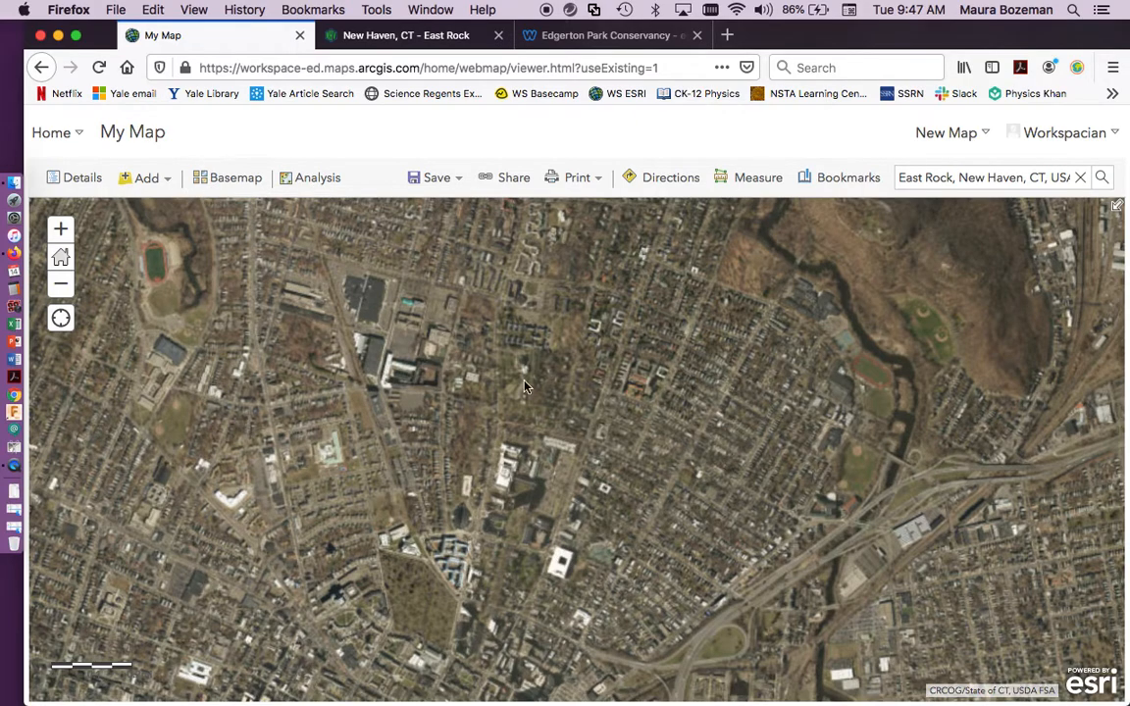
left_click(61, 231)
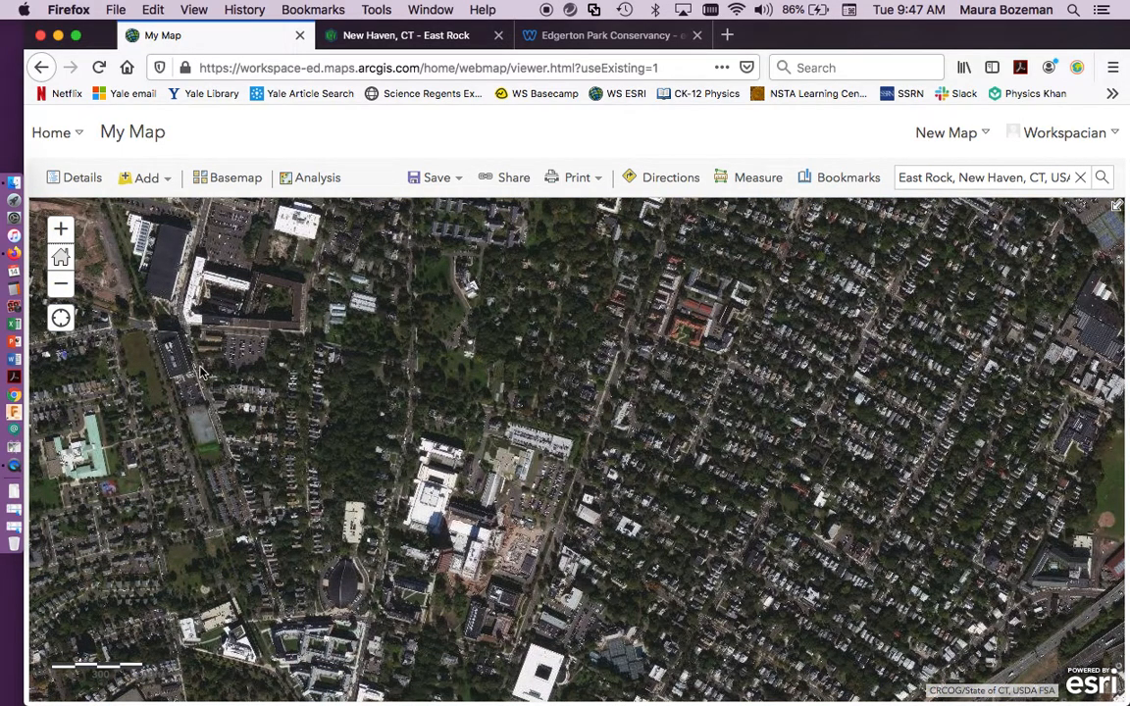
left_click(60, 284)
Change the basemap to Streets and show the map's contents list.
left_click(223, 178)
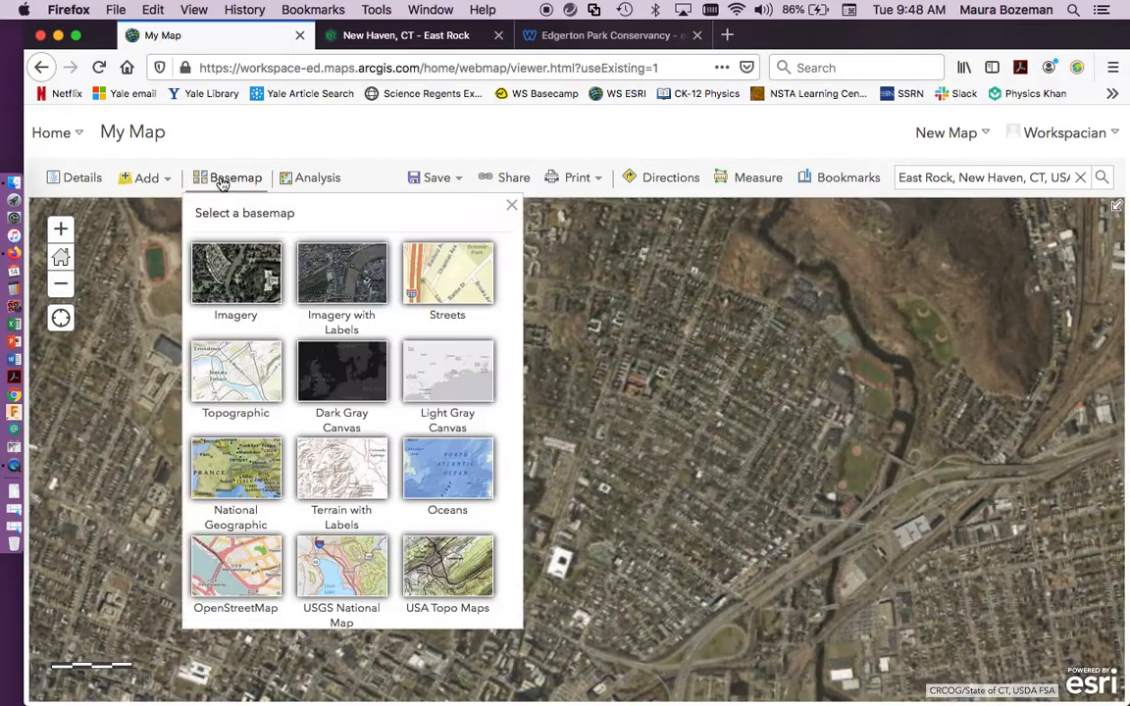
left_click(454, 286)
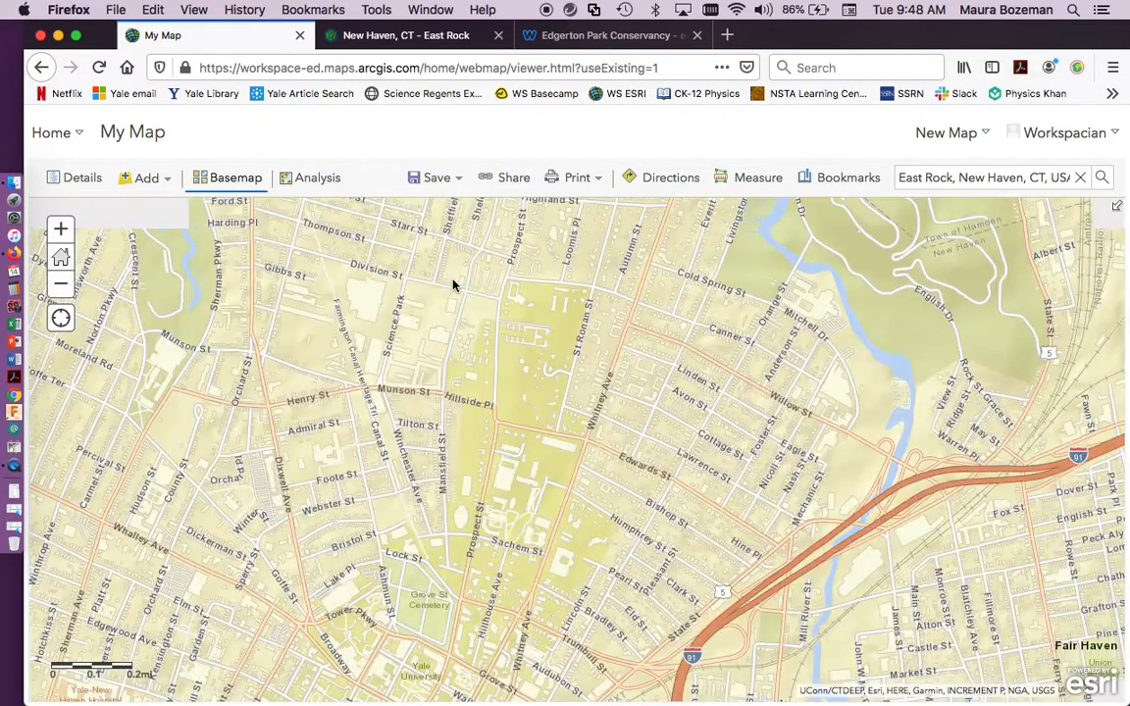
left_click(61, 283)
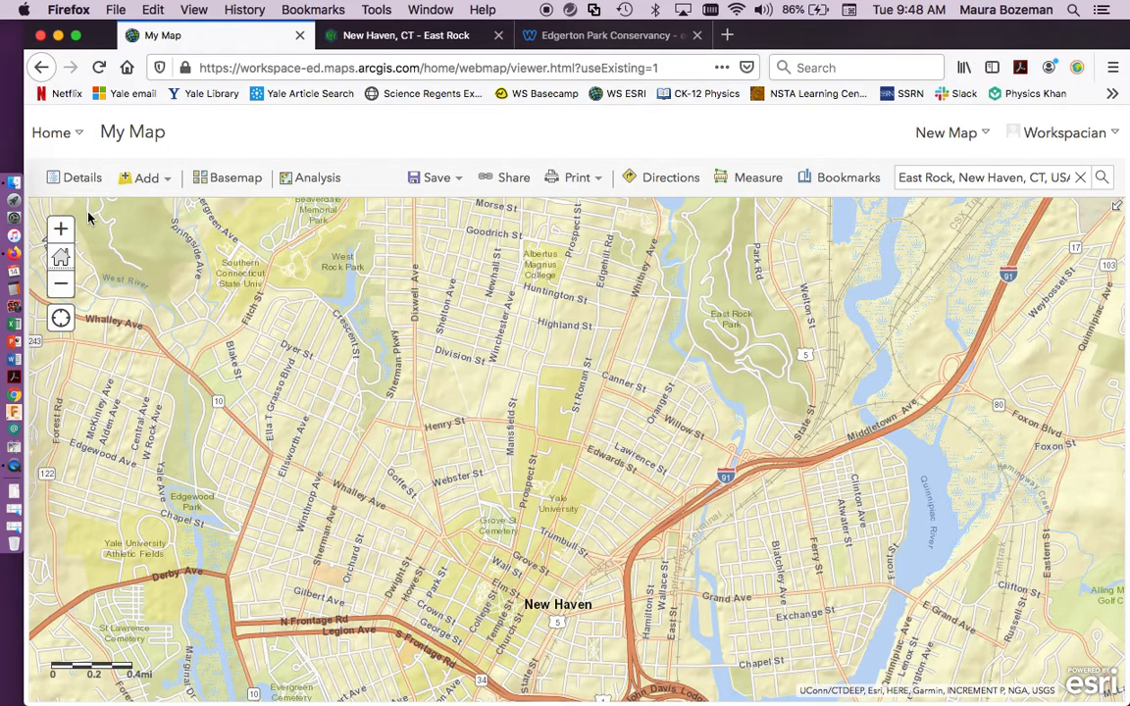
left_click(84, 180)
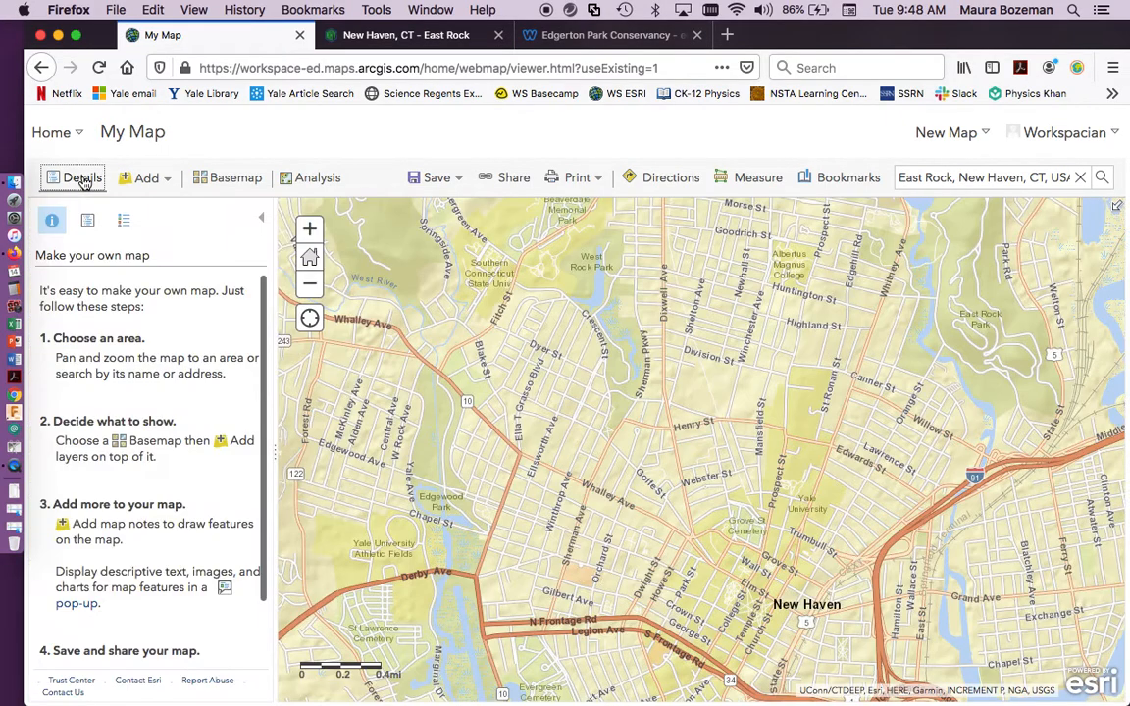
left_click(88, 224)
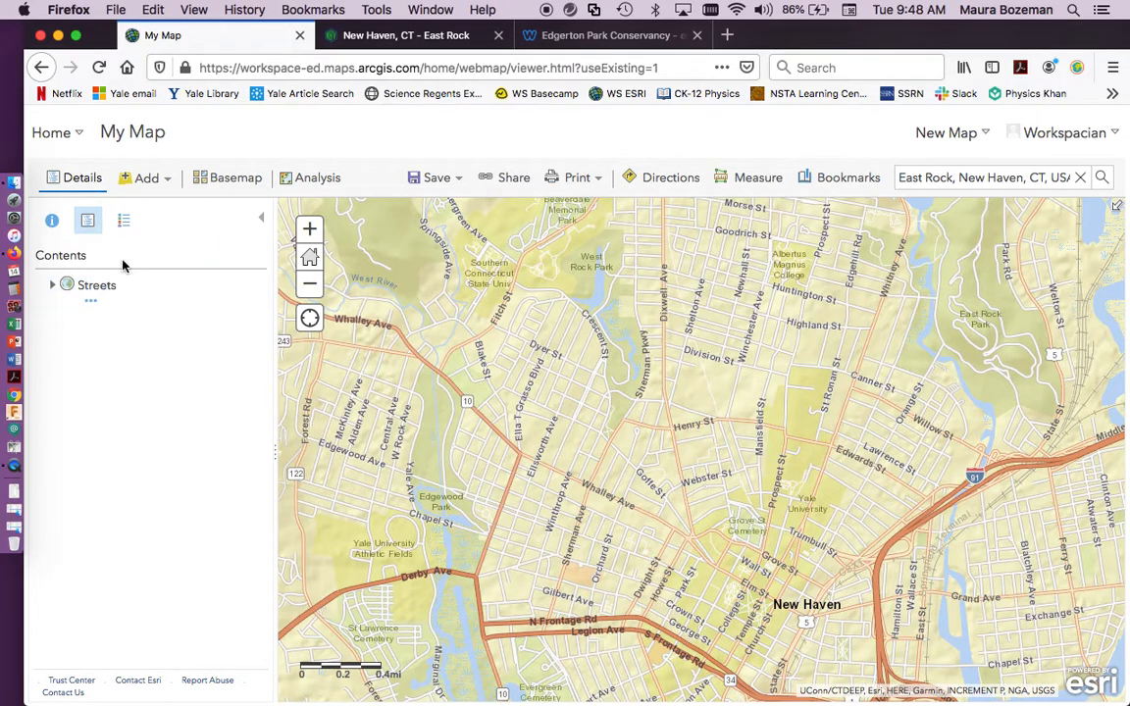
Create a map notes layer named New Haven Parks using the Map Notes template.
left_click(147, 178)
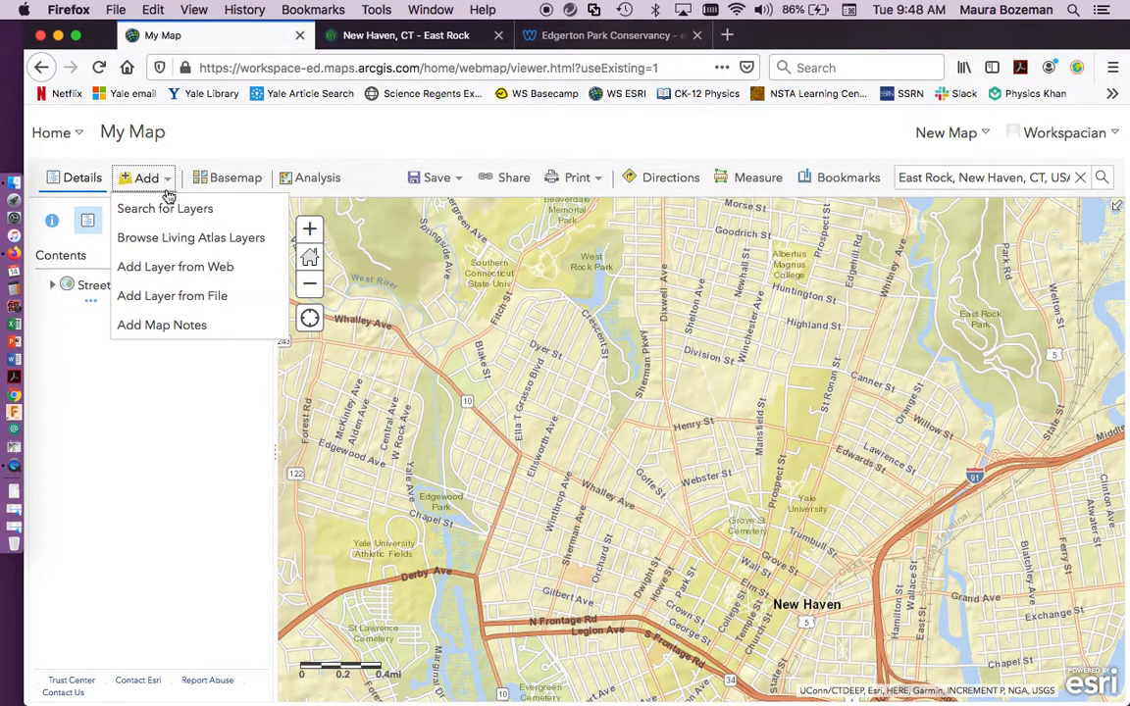
left_click(162, 325)
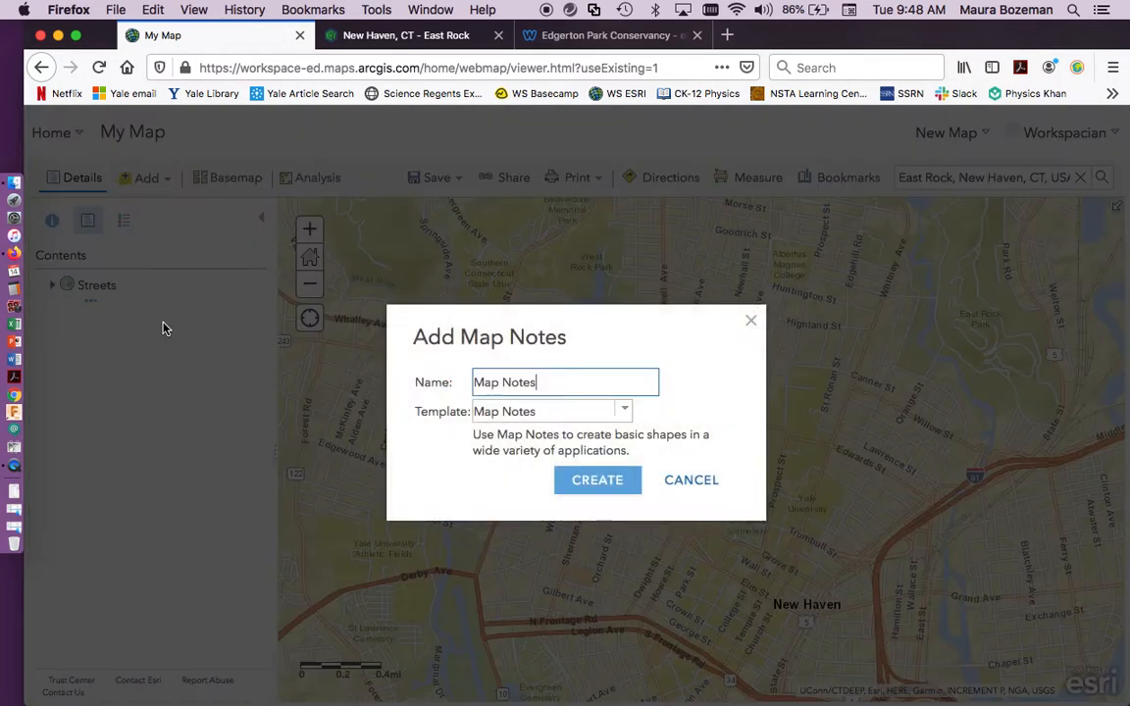
left_click_drag(546, 384, 443, 381)
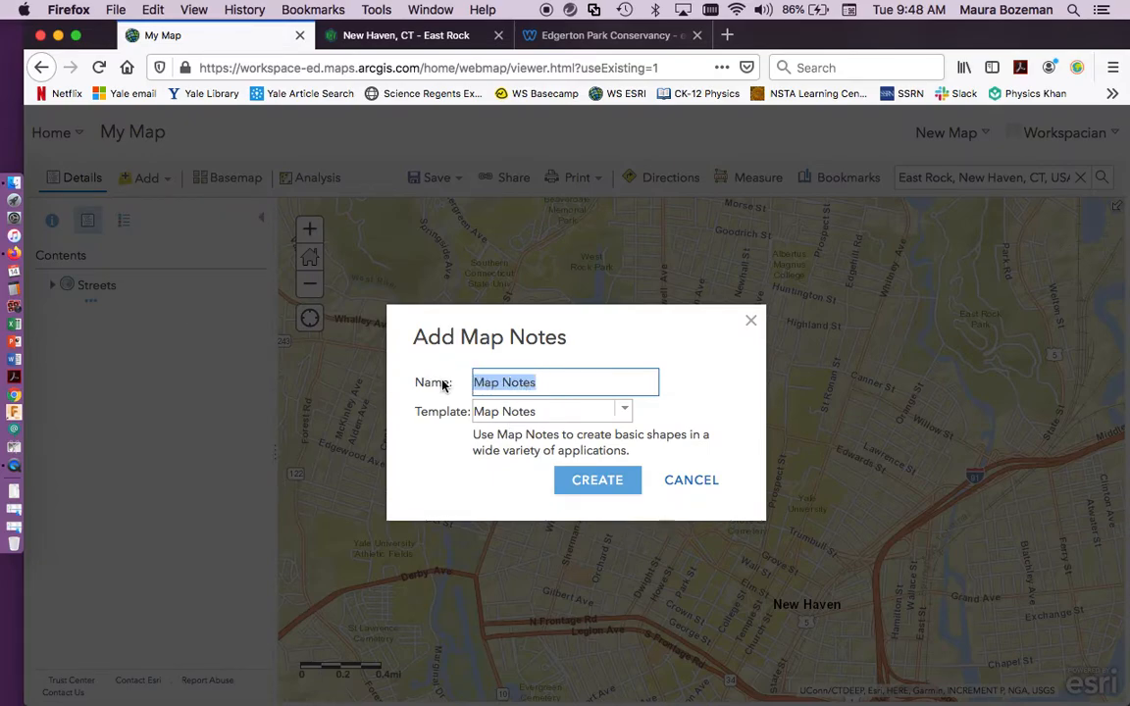
type("New Haven Parks")
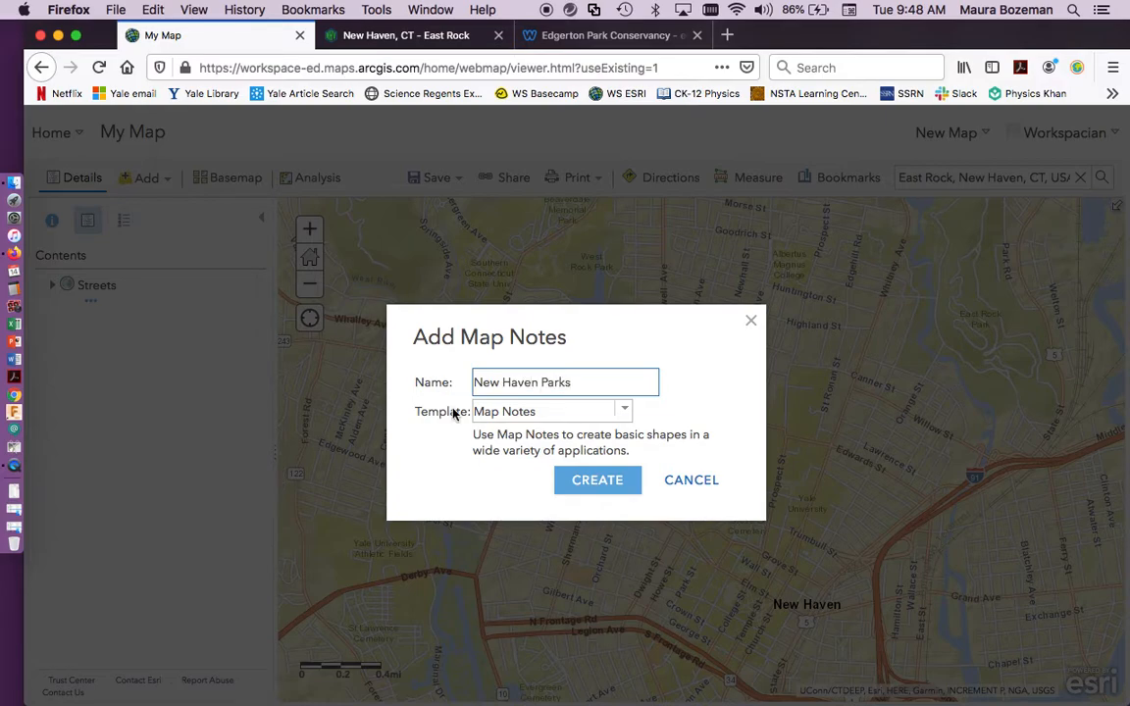
left_click(618, 484)
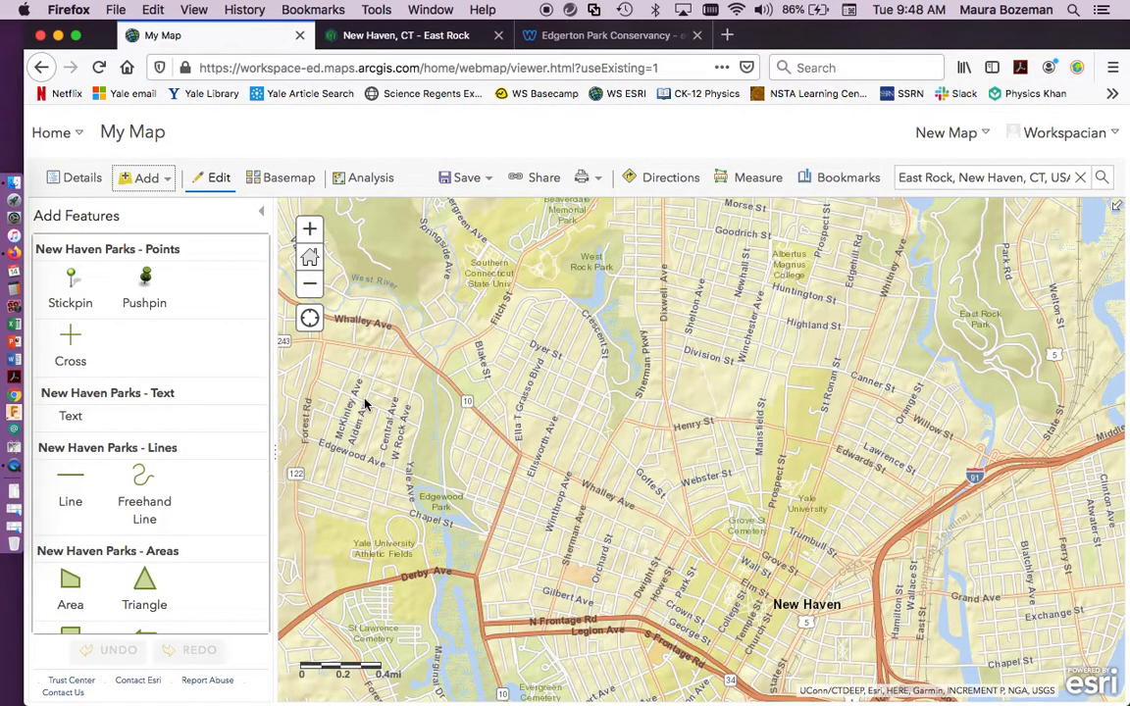
Place a stickpin point beside St Ronan St, north of Yale University, and title it Edgerton Park.
scroll(98, 422, "down", 3)
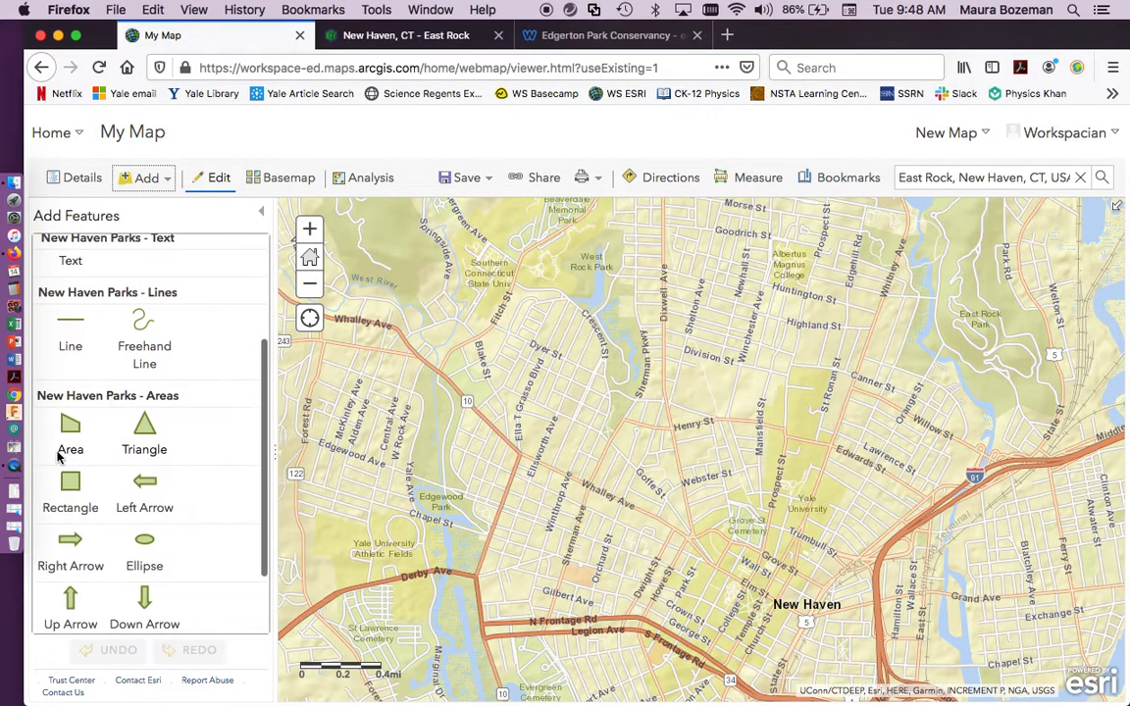
scroll(141, 324, "up", 3)
scroll(139, 333, "up", 1)
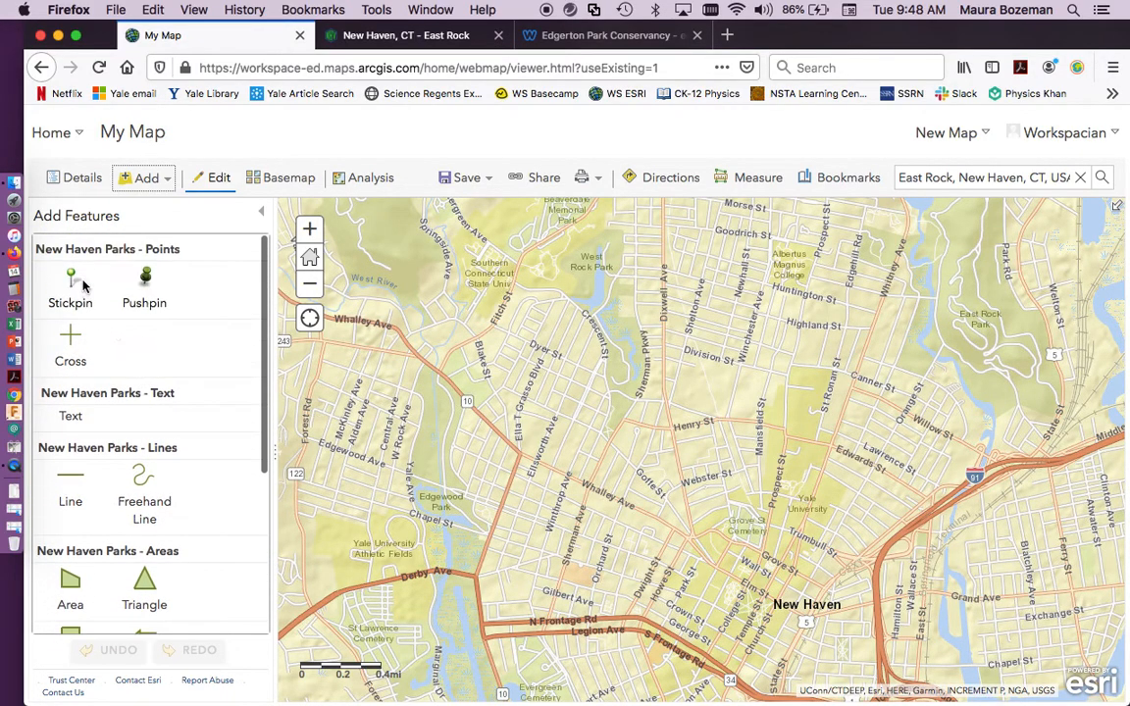
left_click(70, 276)
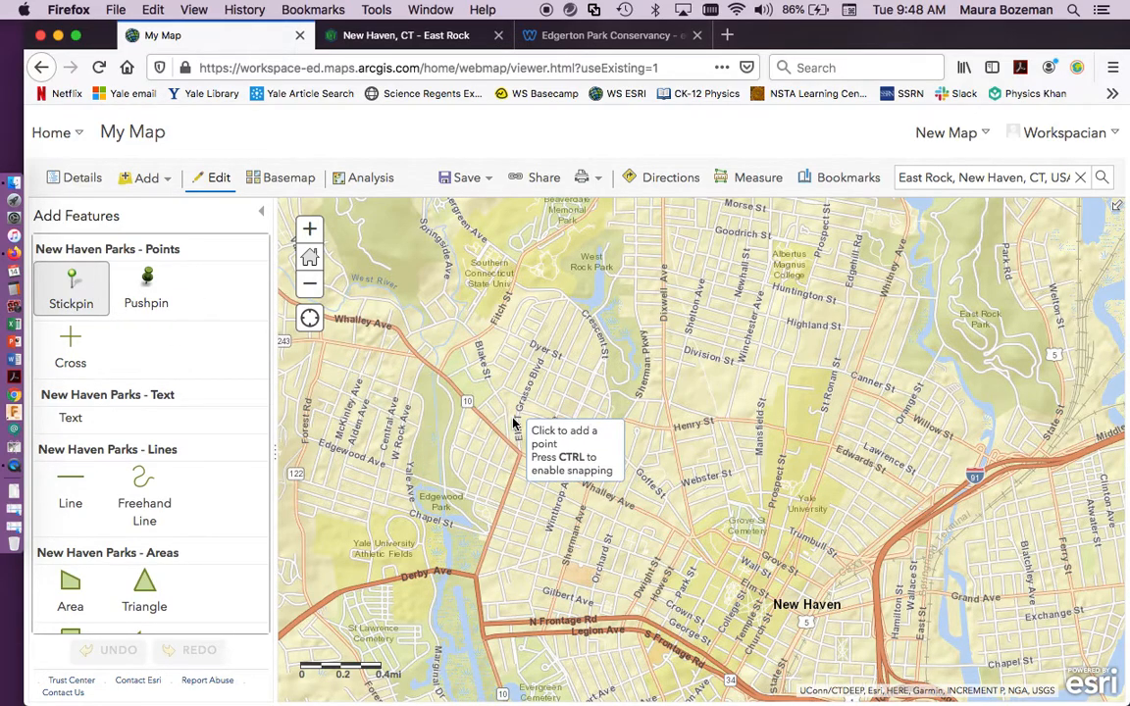
left_click(823, 381)
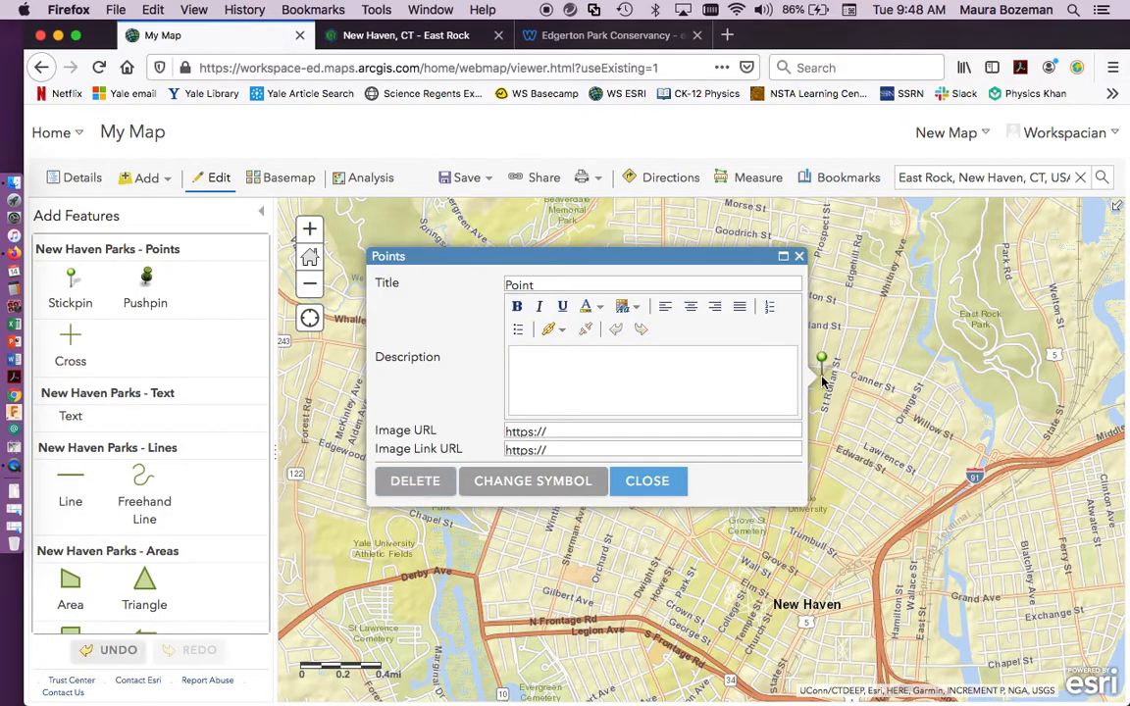
left_click_drag(560, 285, 492, 285)
type("Edgerton Park")
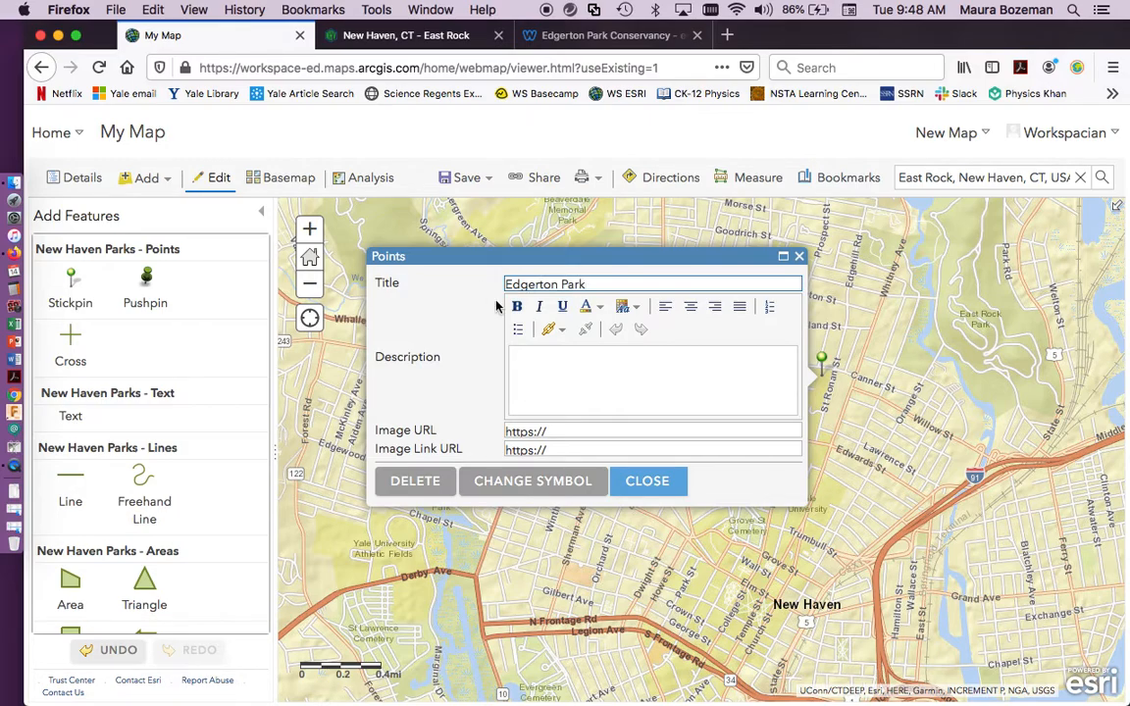
Change the Edgerton Park point's symbol to the green trees icon from the People Places set and close its editor.
left_click(545, 483)
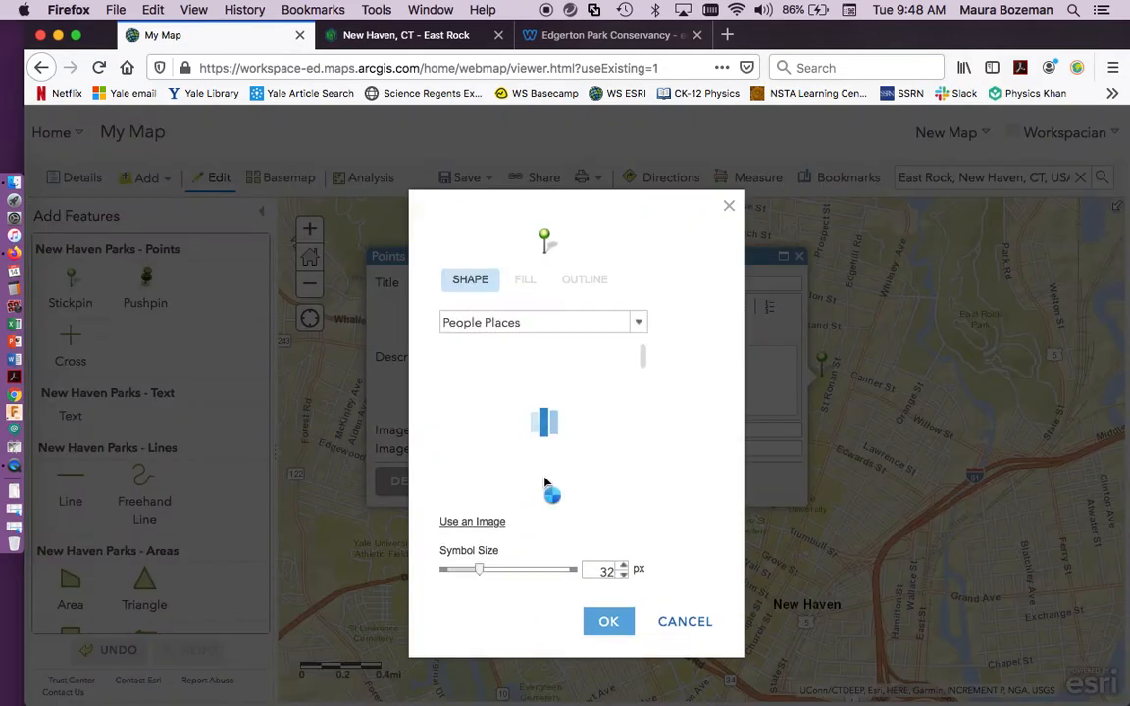
scroll(578, 419, "down", 5)
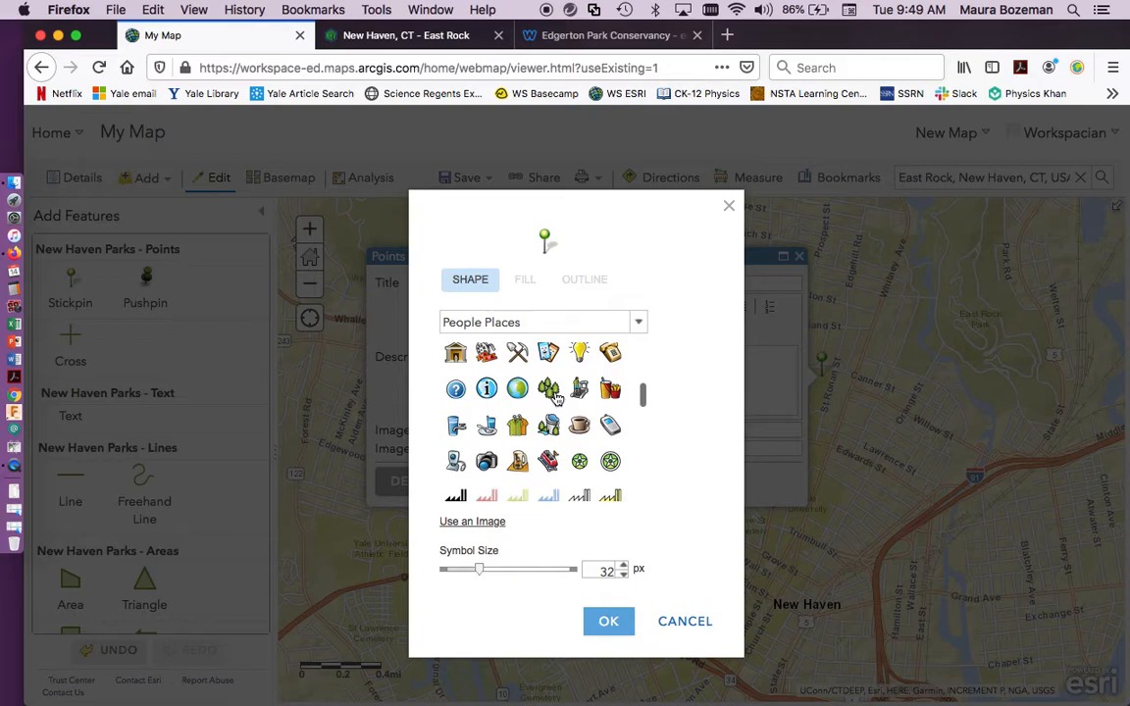
left_click(551, 392)
left_click(609, 624)
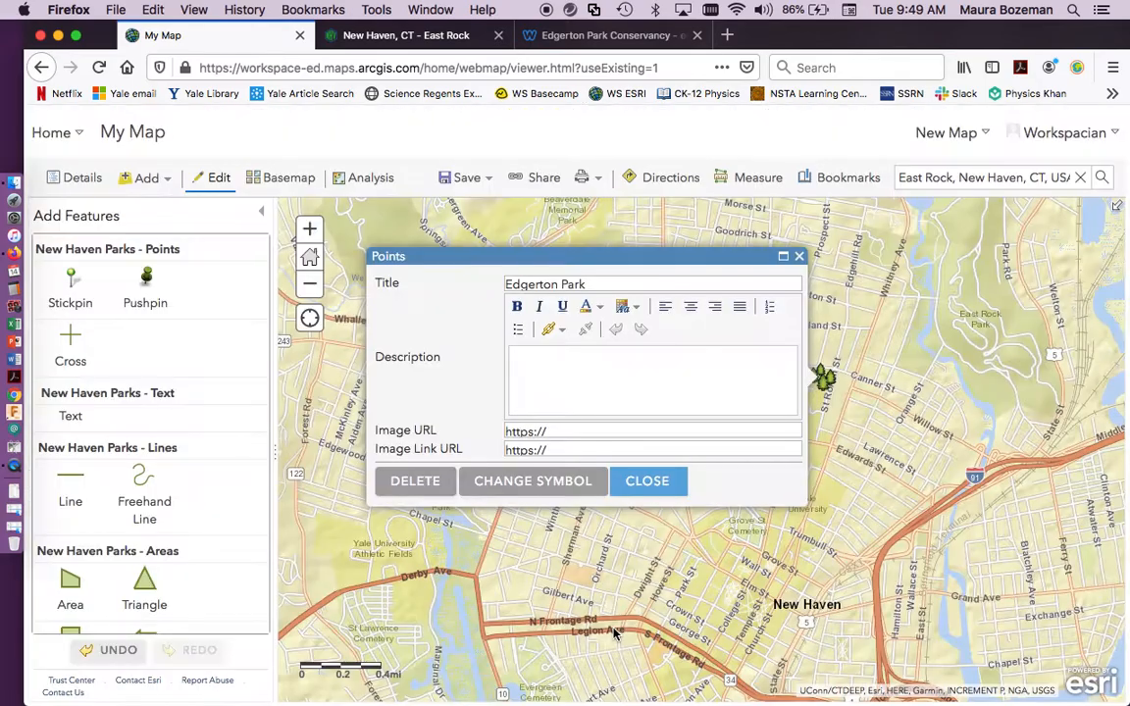
left_click(646, 482)
Place a stickpin point on the west side of East Rock Park and title it East Rock Park.
left_click_drag(966, 319, 878, 339)
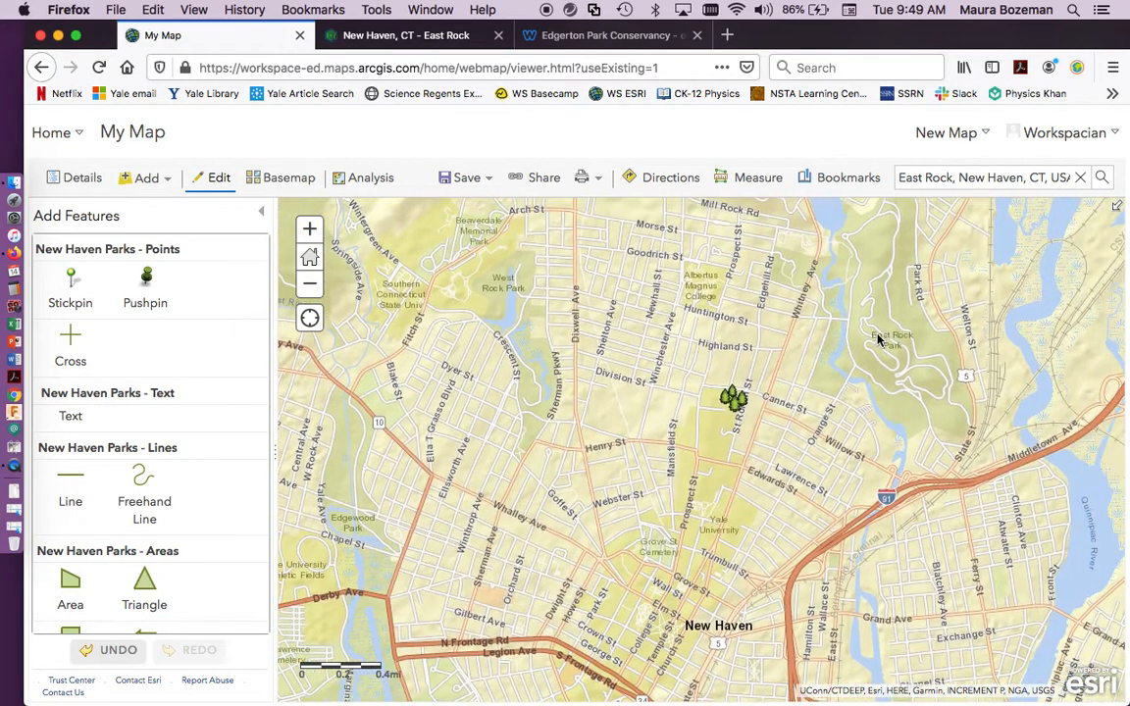
left_click(72, 260)
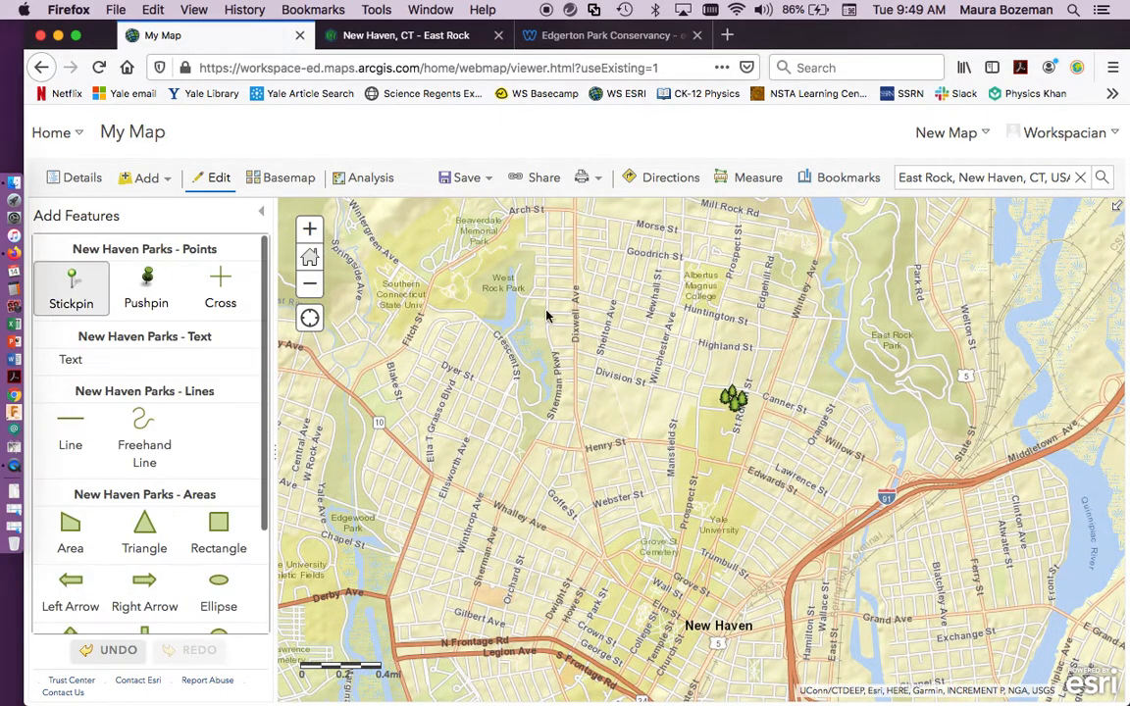
left_click(869, 362)
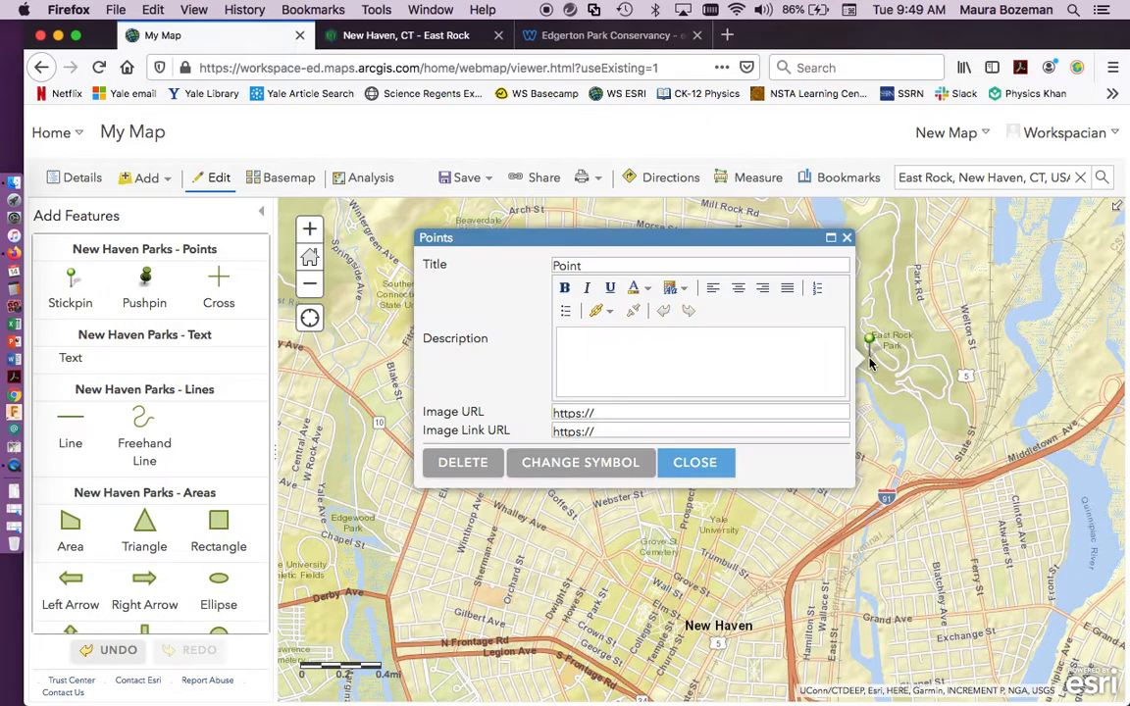
left_click_drag(613, 268, 502, 268)
type("East Rock")
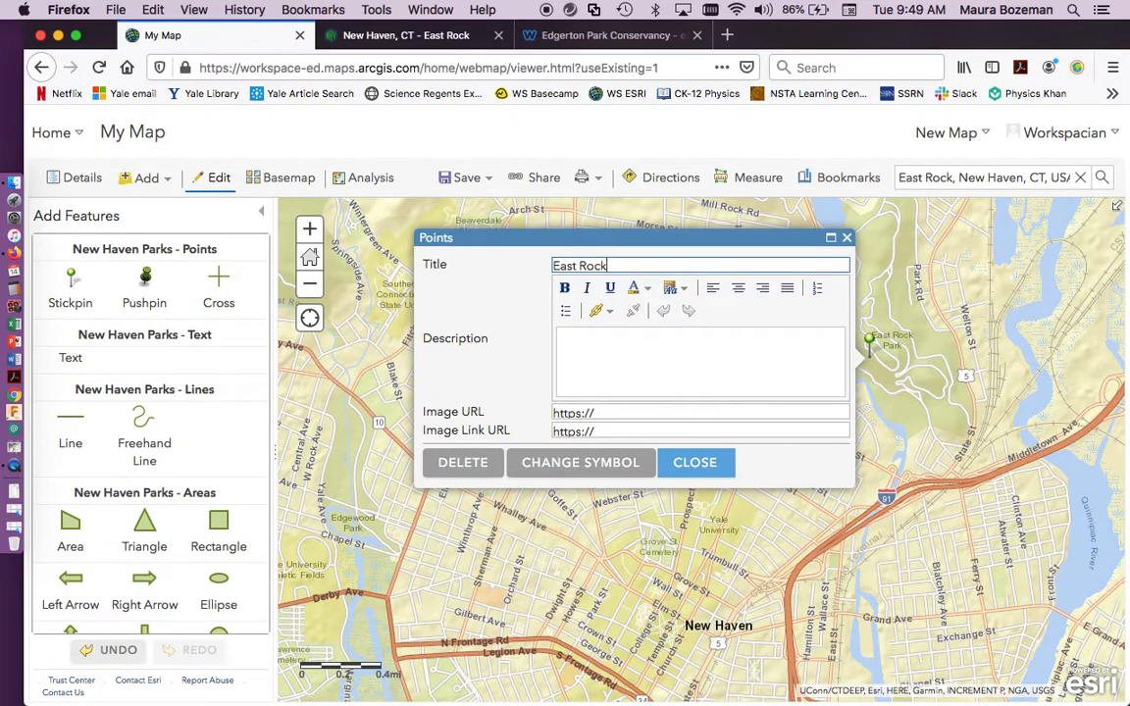
type(" Park")
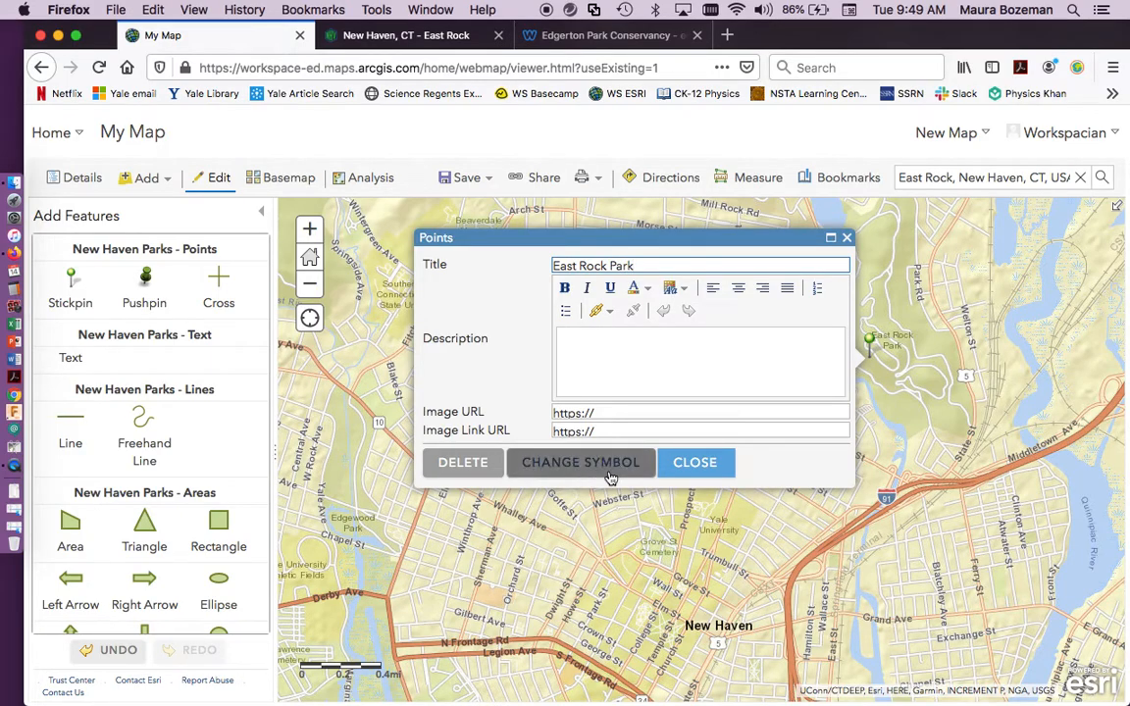
left_click(696, 462)
Place a stickpin point on Lighthouse Point Park, south of the airport, and title it Lighthouse Point.
scroll(687, 532, "down", 8)
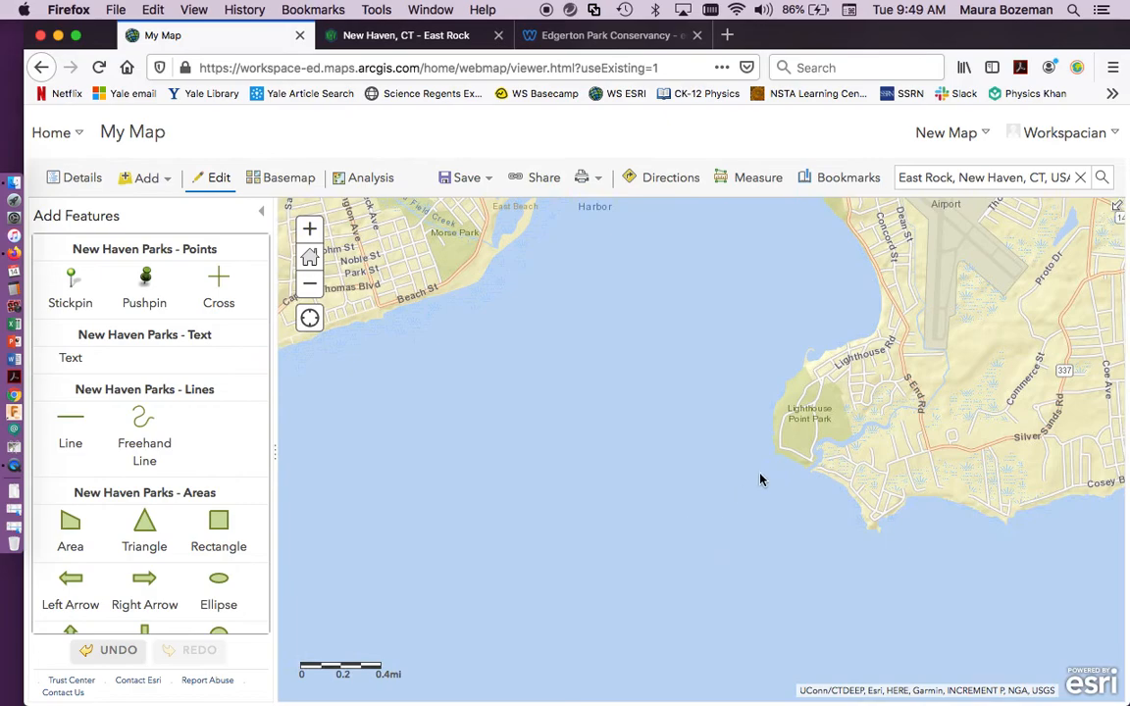
left_click(70, 280)
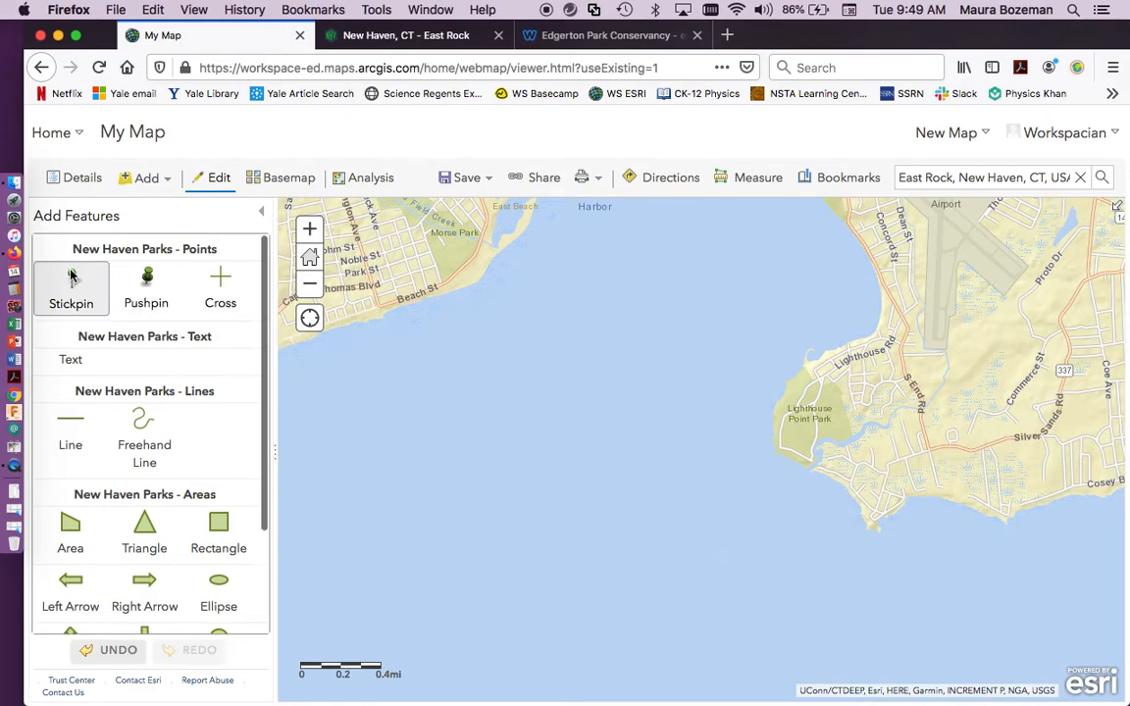
left_click(793, 422)
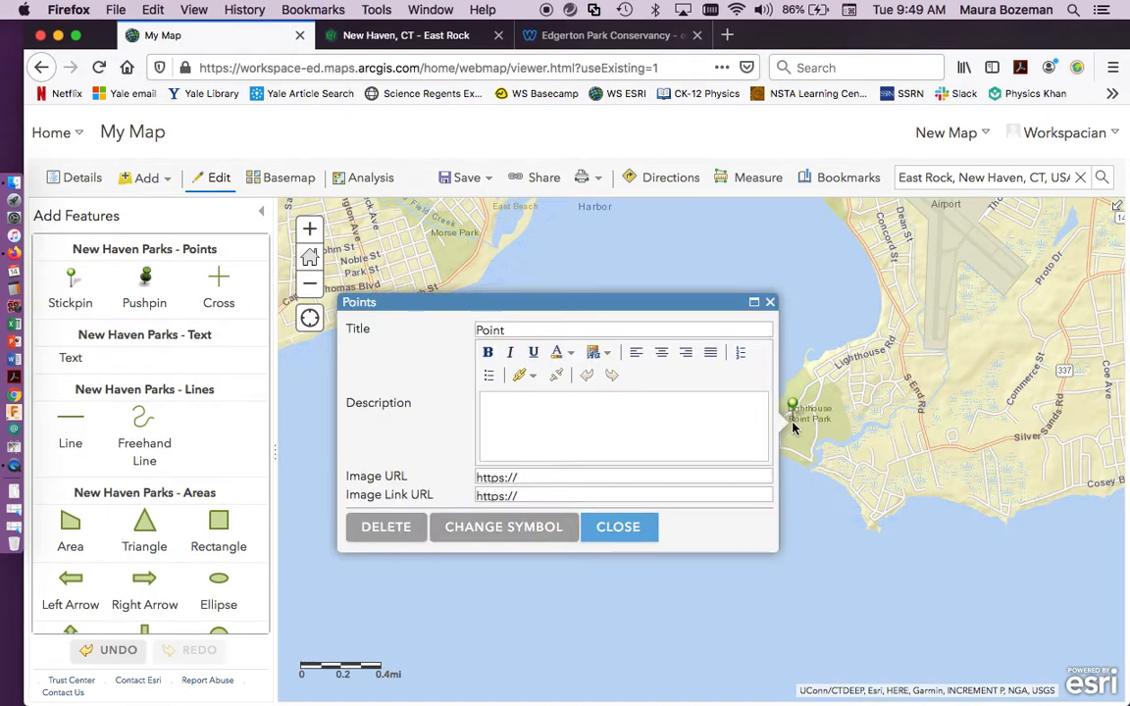
left_click_drag(544, 330, 418, 319)
type("Lighthouse Point")
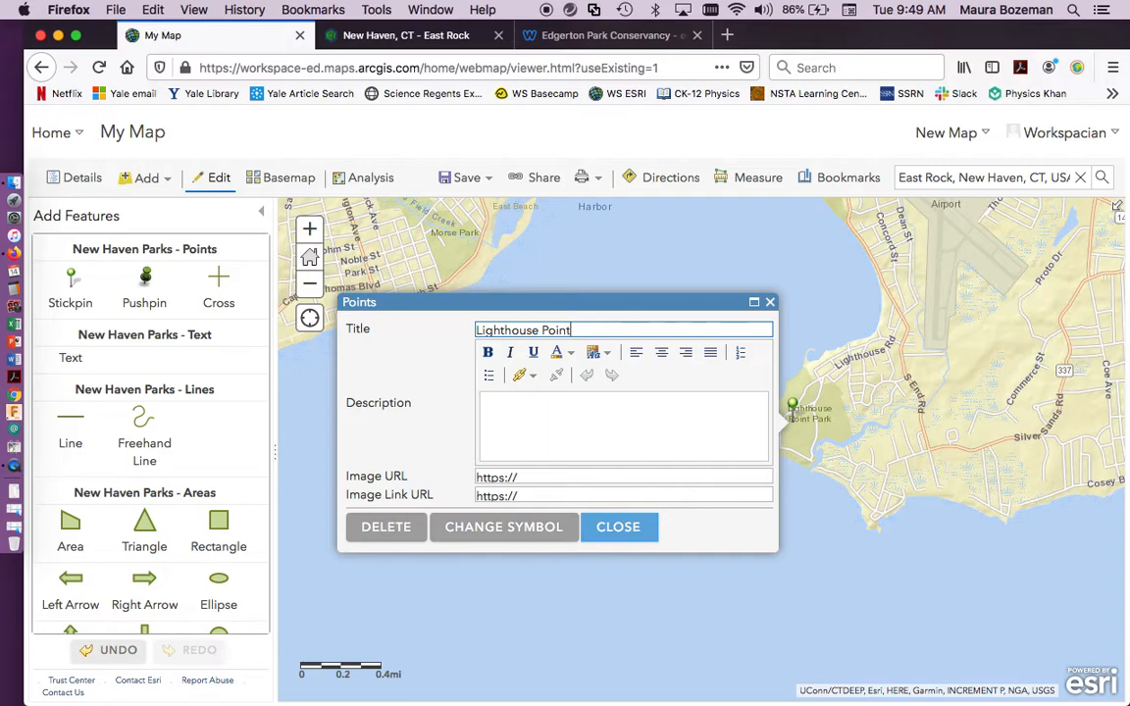
left_click(613, 527)
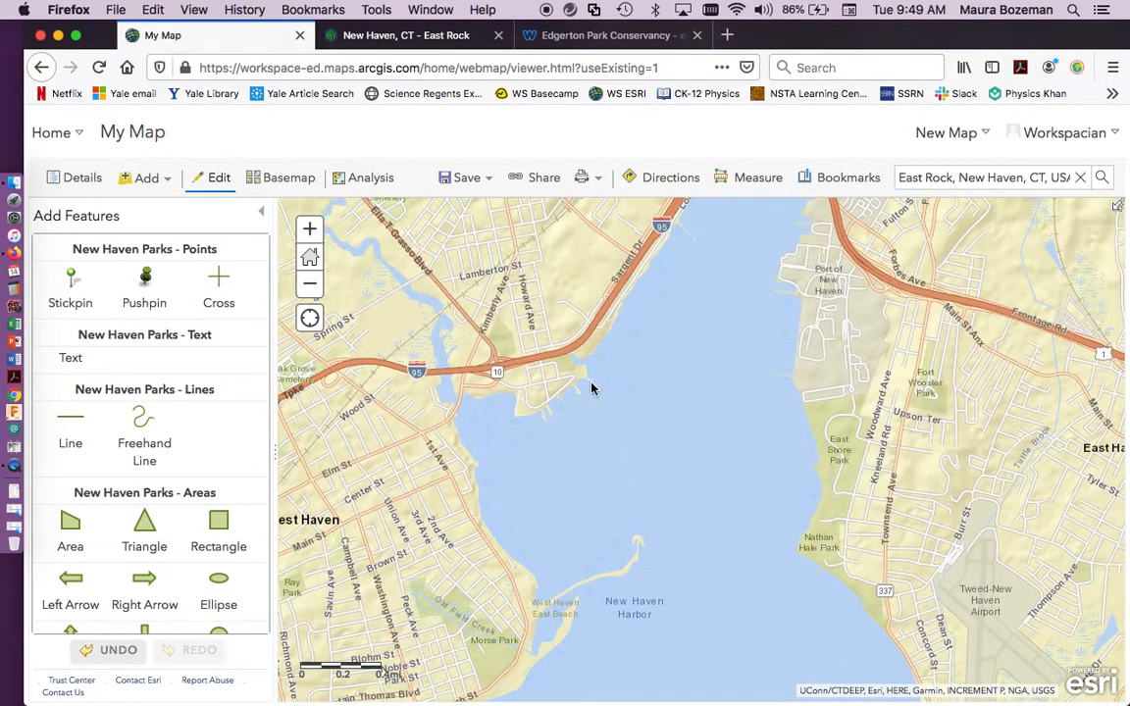
Place a stickpin point by I-95 on the west shore of New Haven Harbor and title it Bayview Park.
left_click(71, 282)
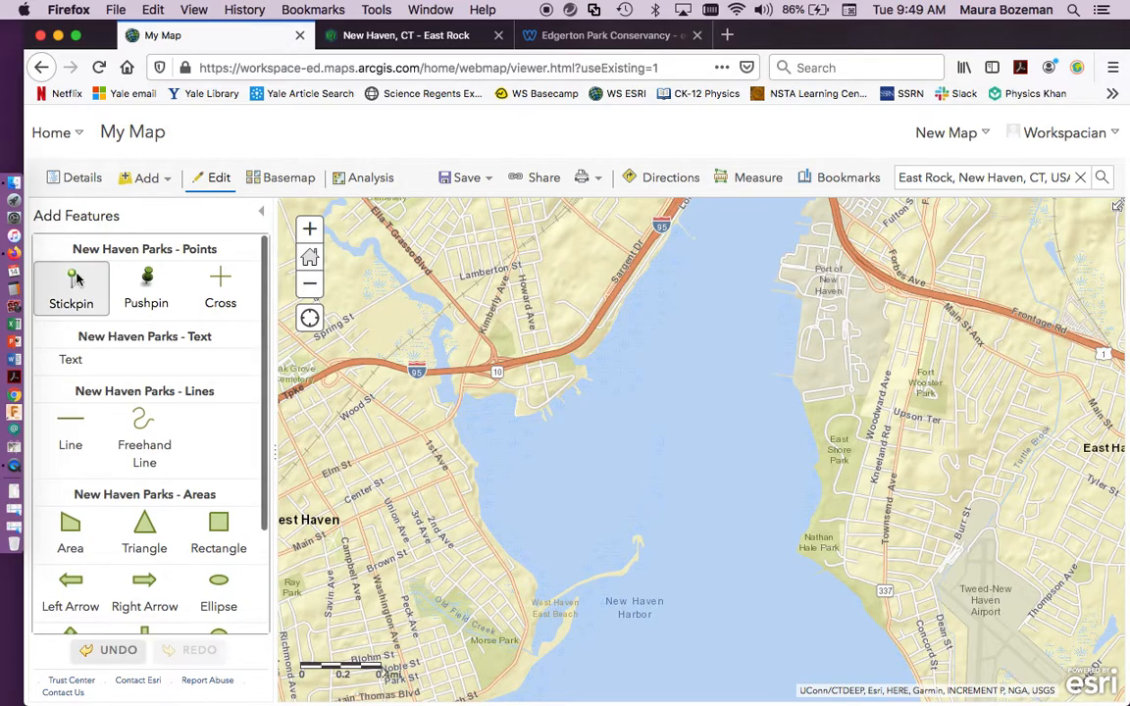
left_click(565, 365)
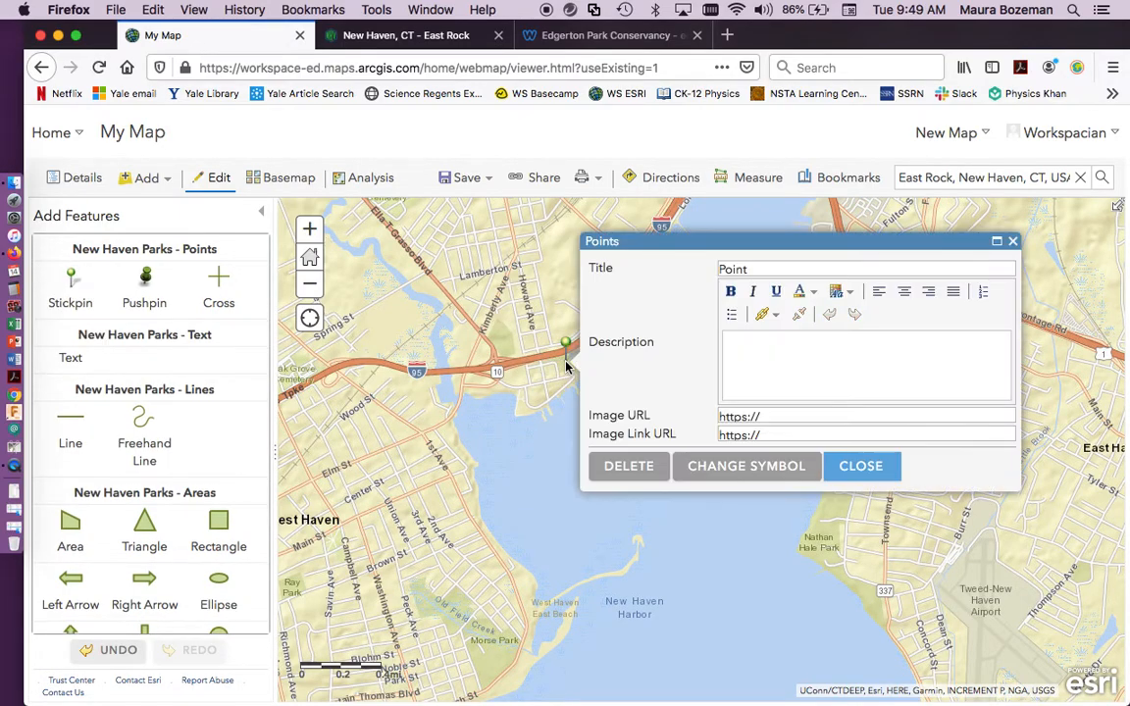
left_click(783, 268)
left_click_drag(783, 270, 655, 271)
type("Bayview Park")
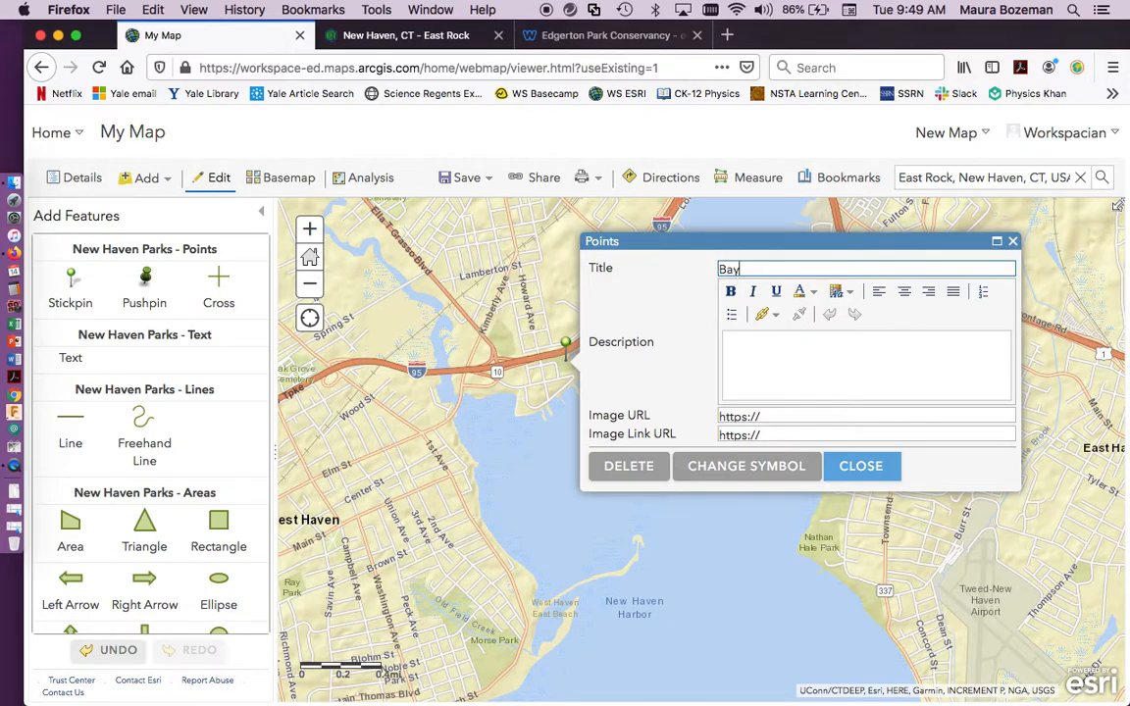
left_click(863, 467)
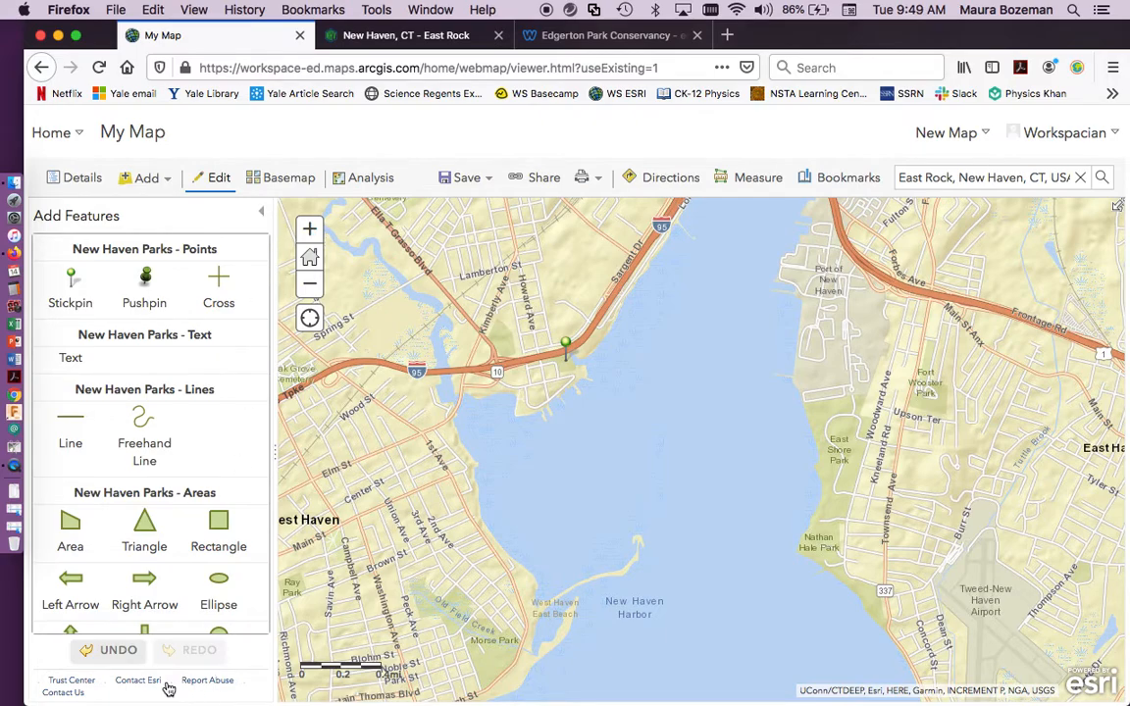
Return to the map contents, check the Bayview Park pop-up, and view all the park points at a wider scale.
left_click(262, 217)
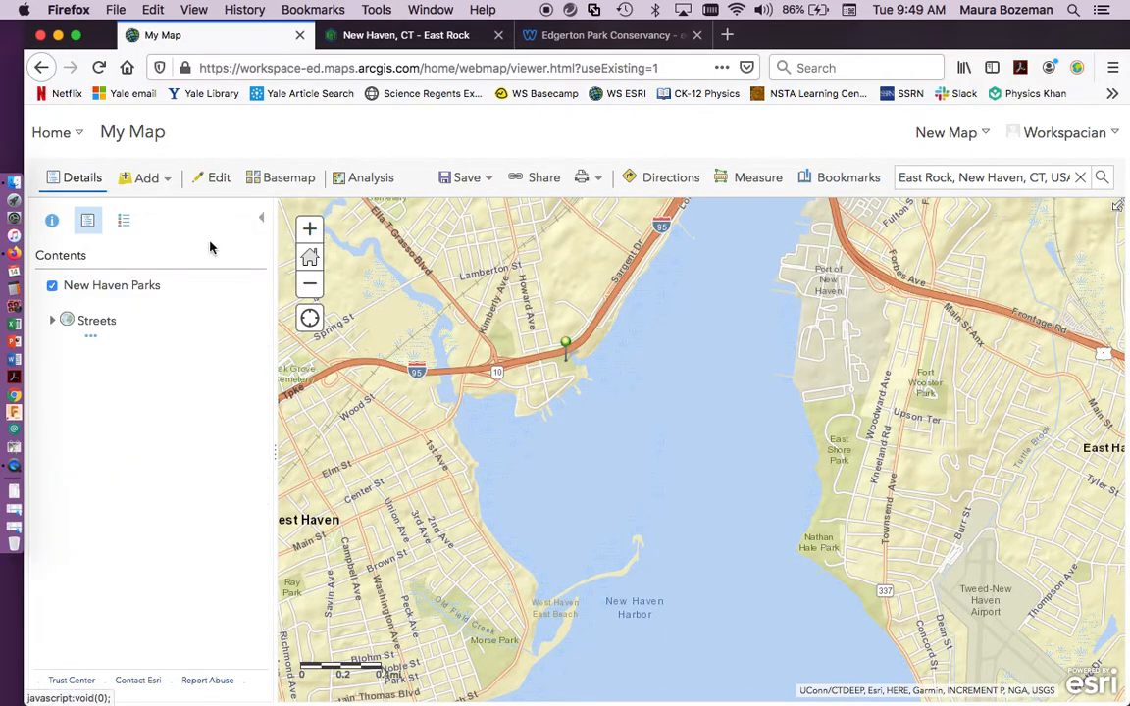
left_click(309, 228)
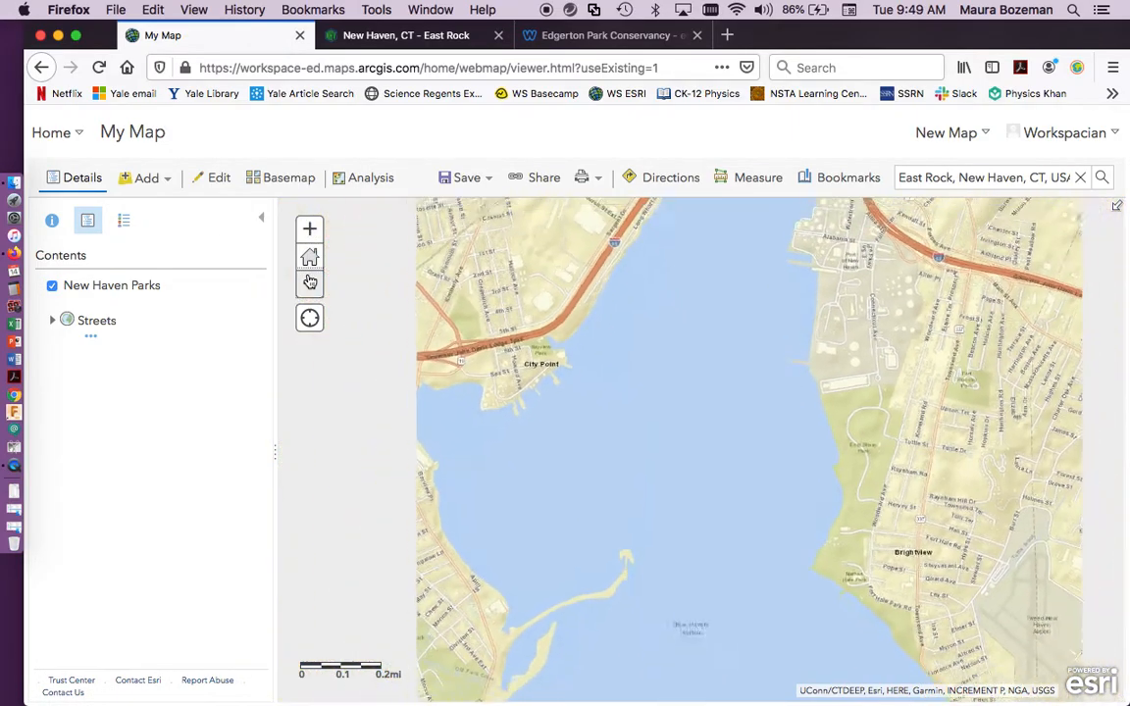
left_click(309, 282)
left_click(309, 282)
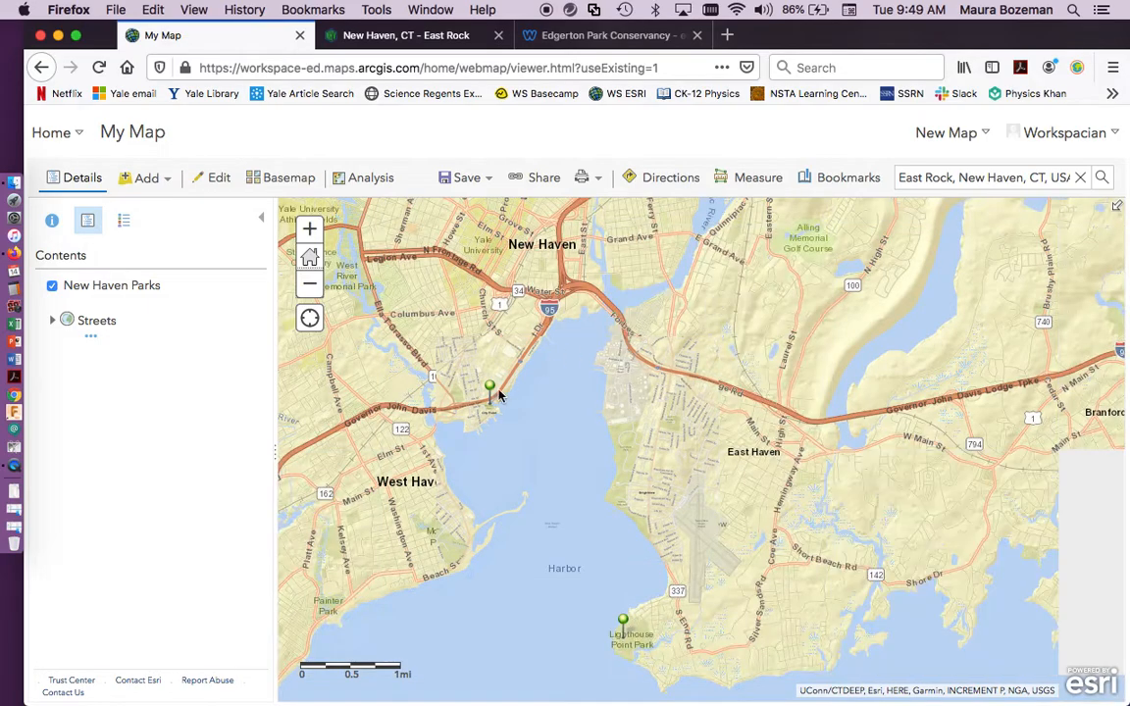
left_click(490, 389)
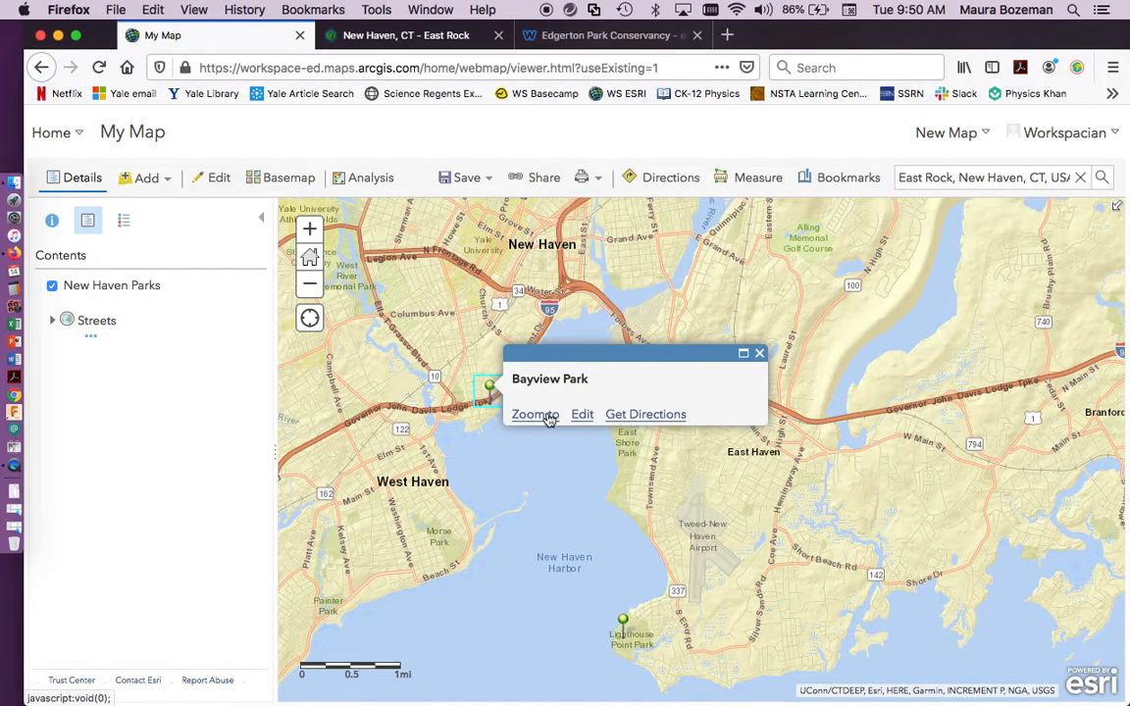
left_click(758, 354)
left_click_drag(687, 473, 641, 701)
left_click(309, 287)
left_click_drag(588, 594, 580, 435)
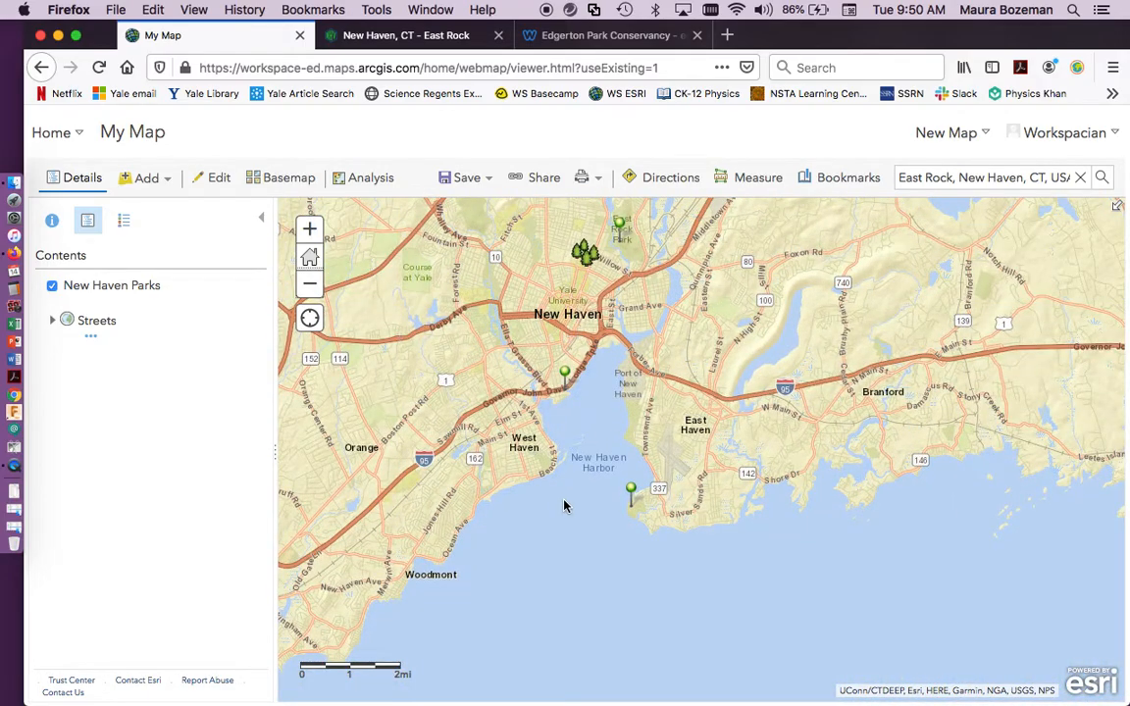
left_click_drag(564, 506, 569, 507)
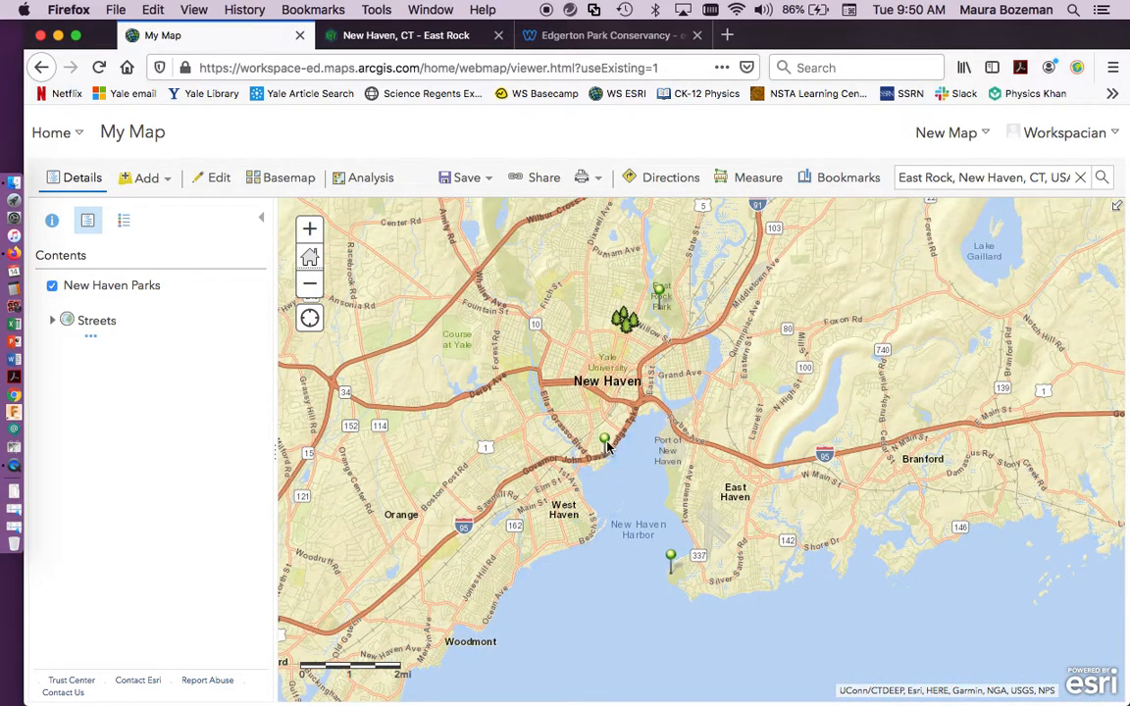
Open the East Rock Park point for editing and copy the web address of the City of New Haven's East Rock page.
left_click(660, 292)
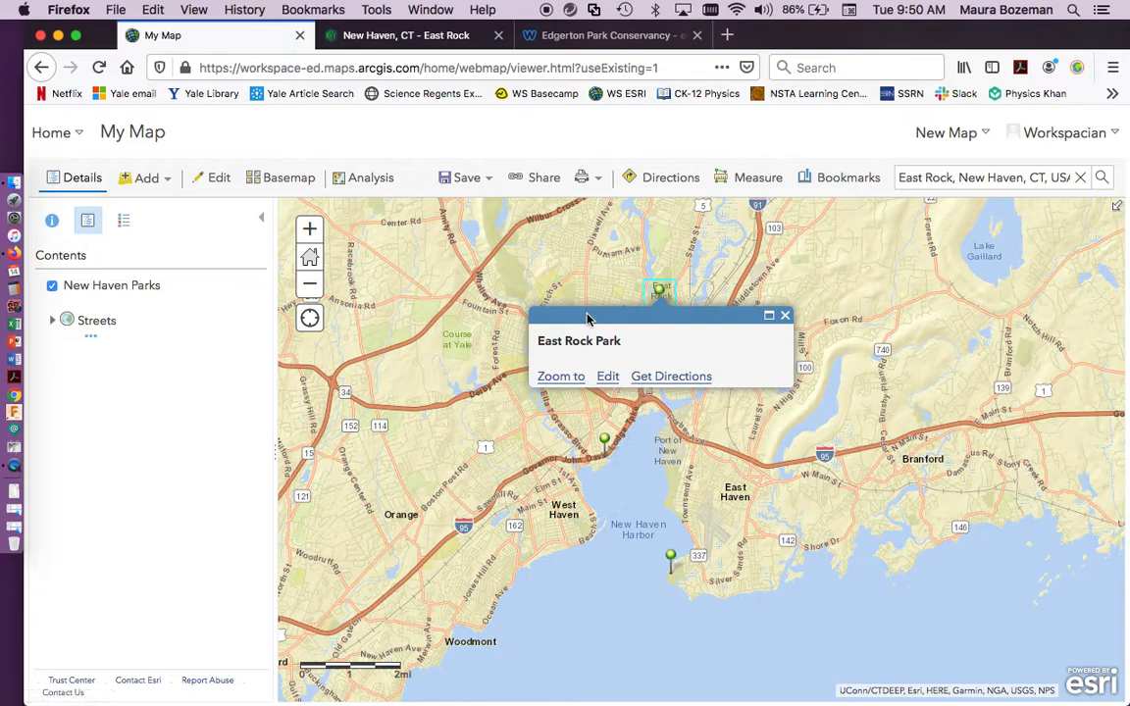
left_click(608, 380)
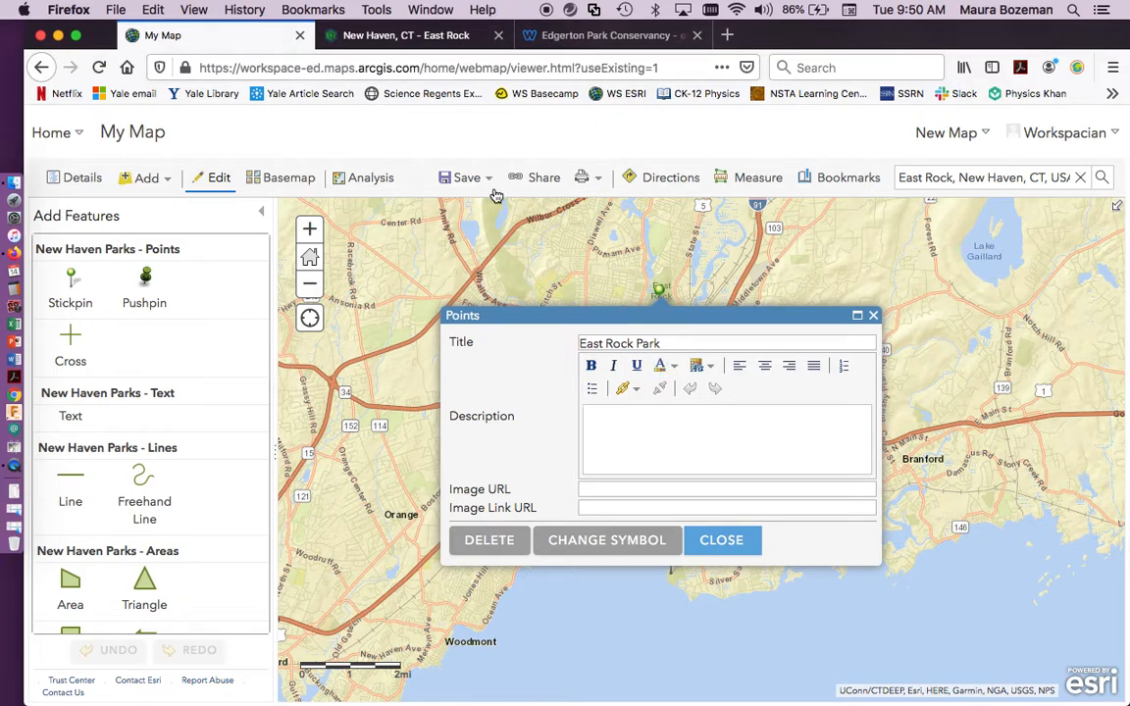
left_click(450, 40)
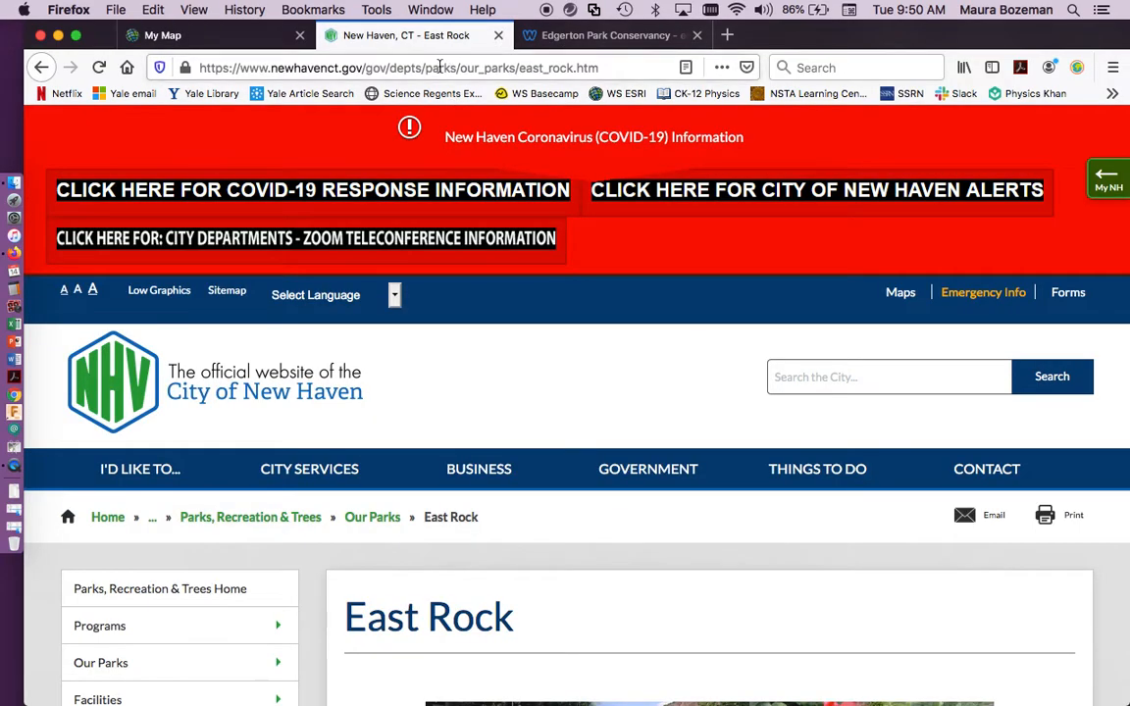
left_click(440, 67)
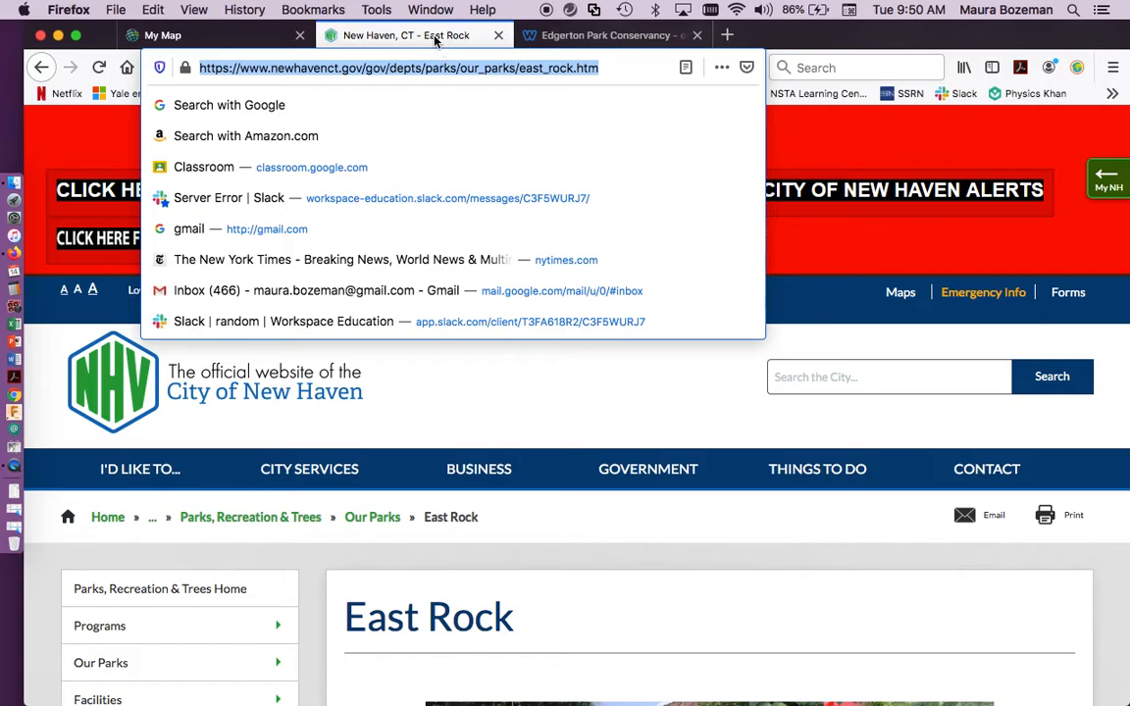
left_click(815, 39)
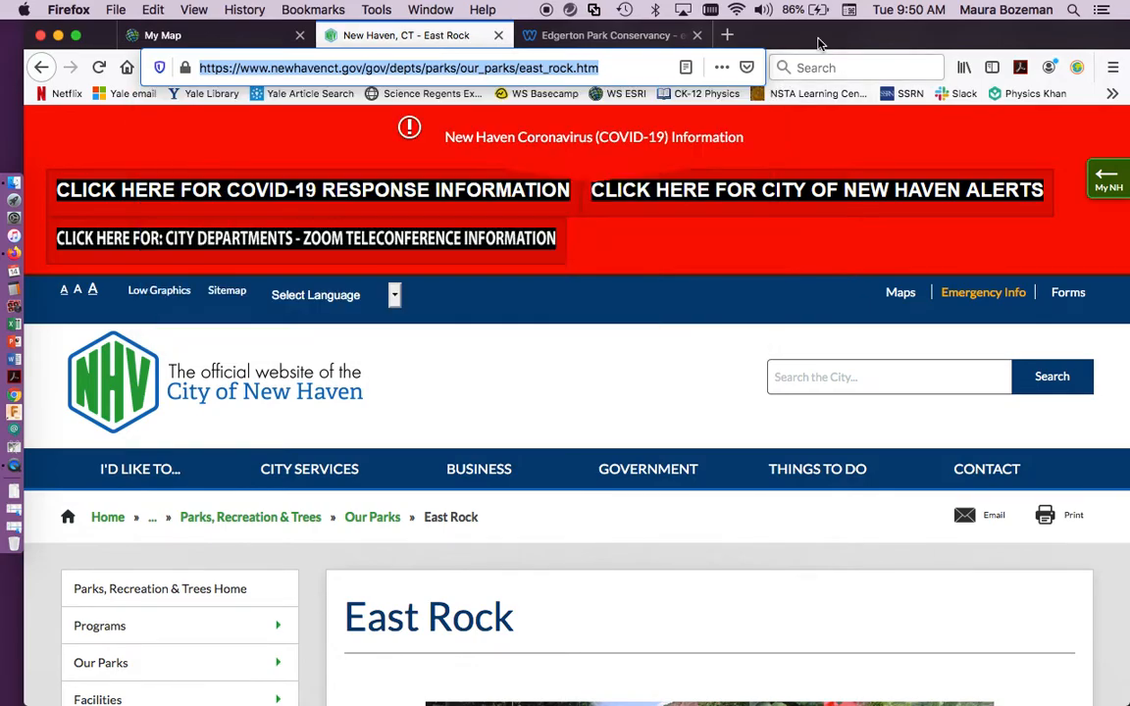
left_click(405, 67)
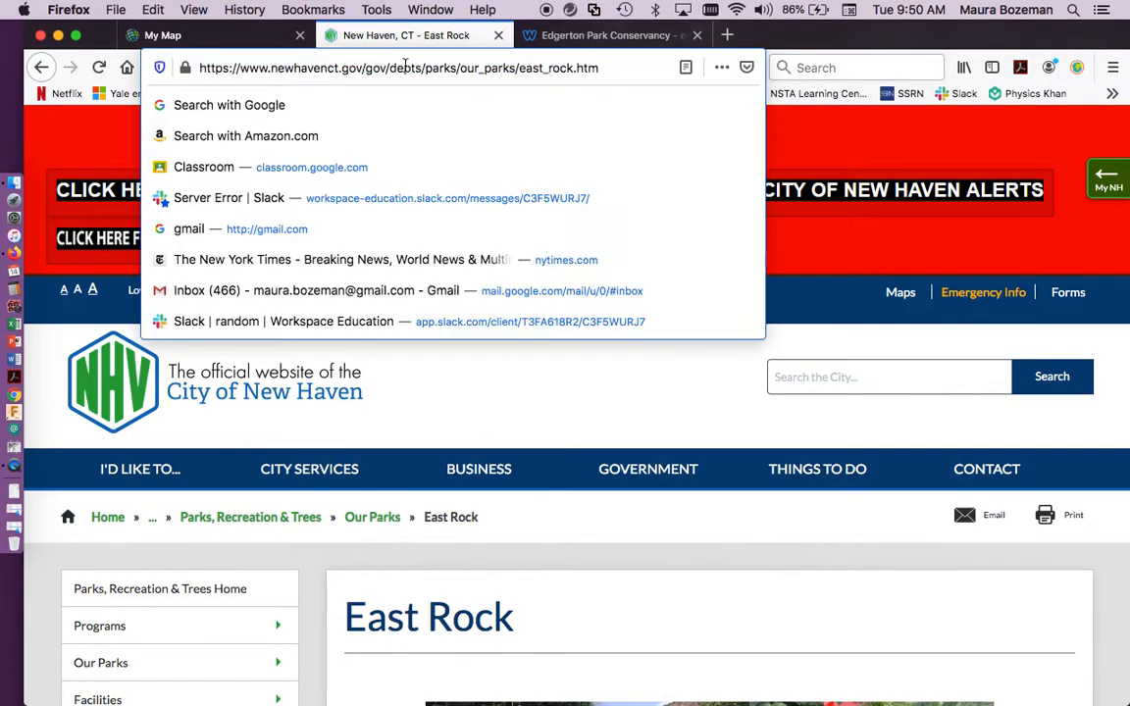
triple_click(405, 67)
key("super+c")
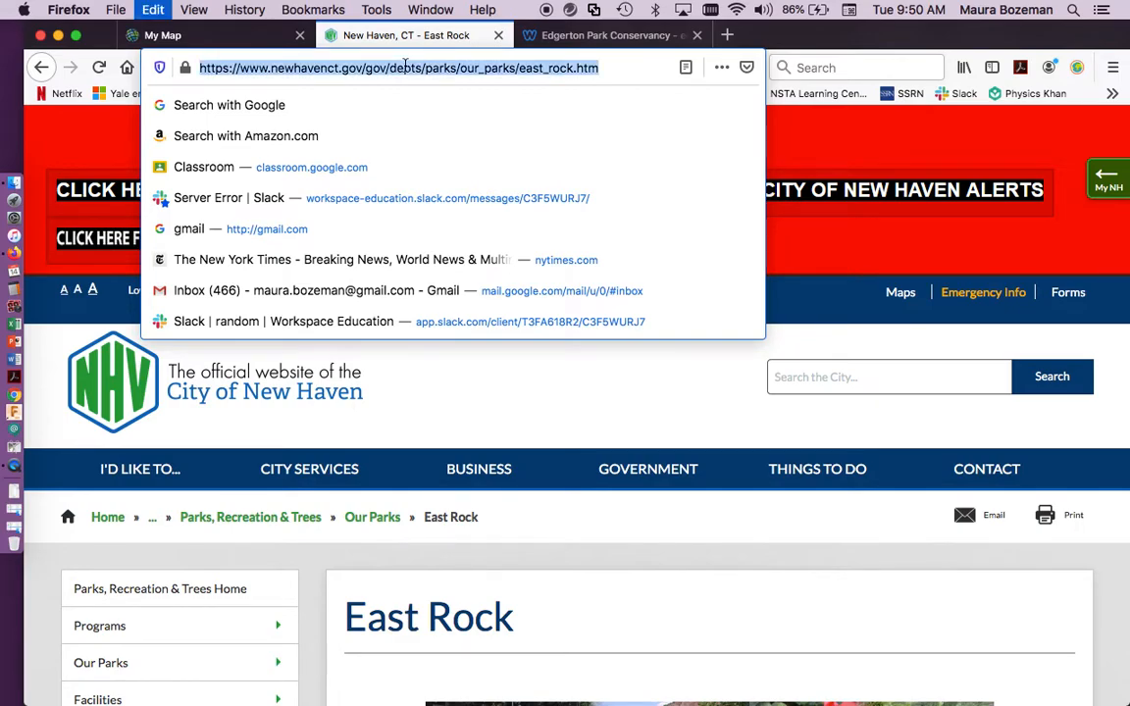
Enter East Rock as the East Rock Park point's description and hyperlink that text to the copied web address.
left_click(228, 37)
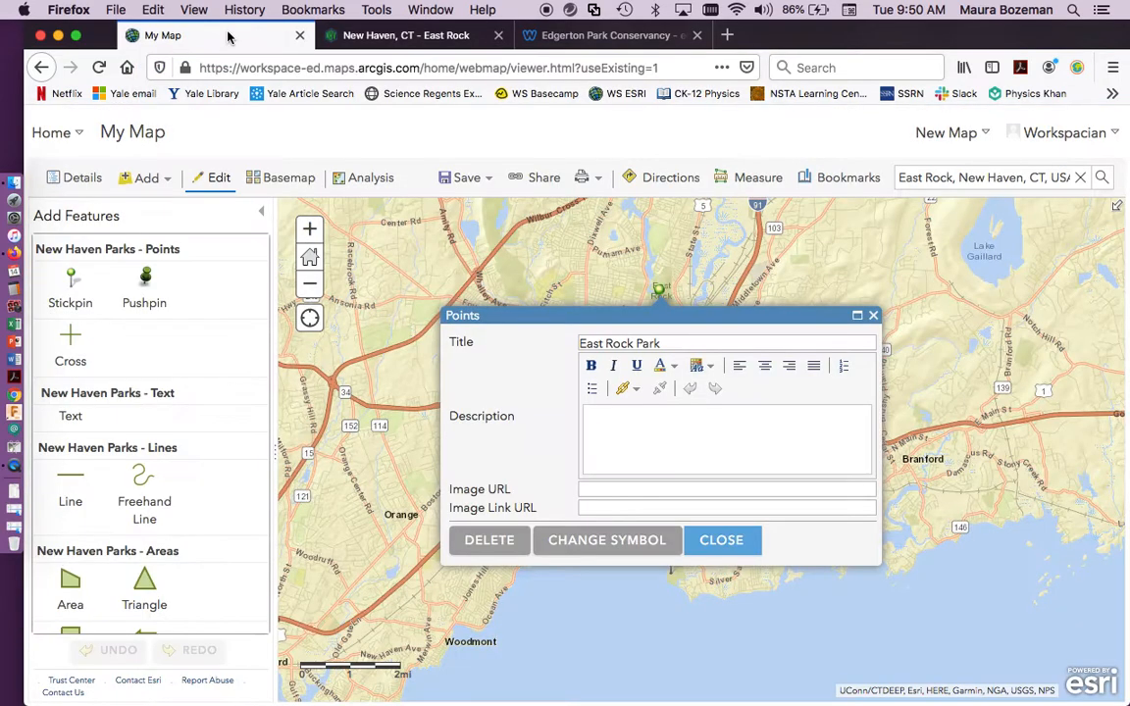
left_click(619, 412)
type("East Rock")
key("super+a")
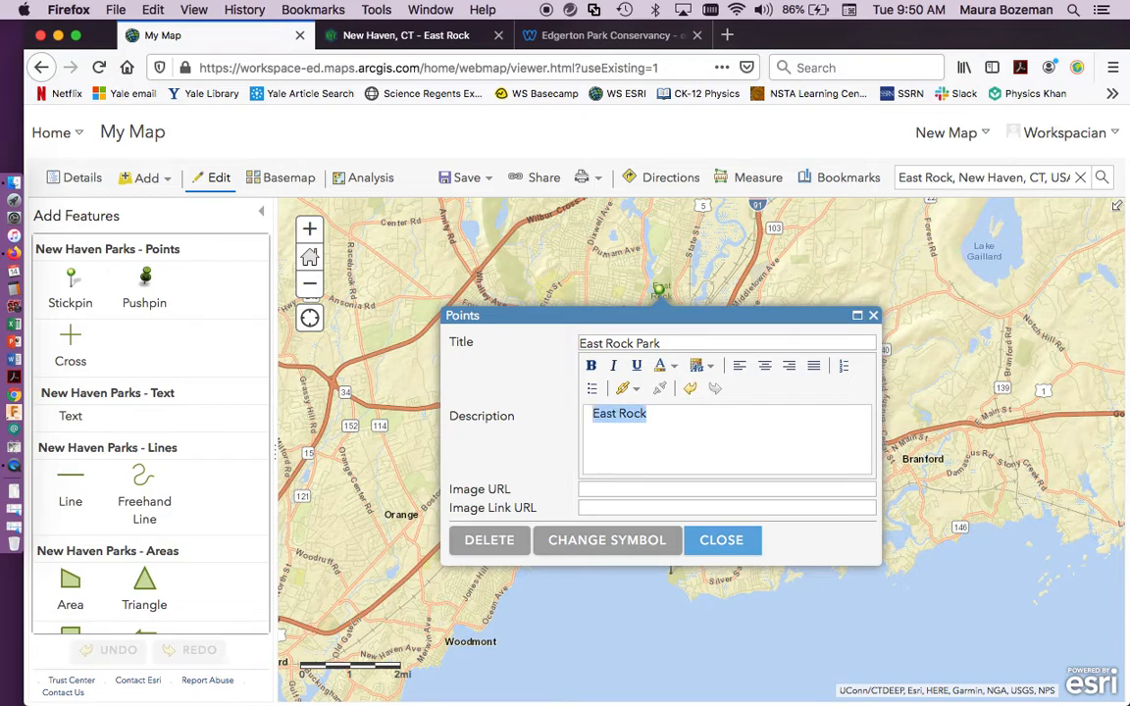
left_click(622, 388)
left_click(729, 451)
key("super+v")
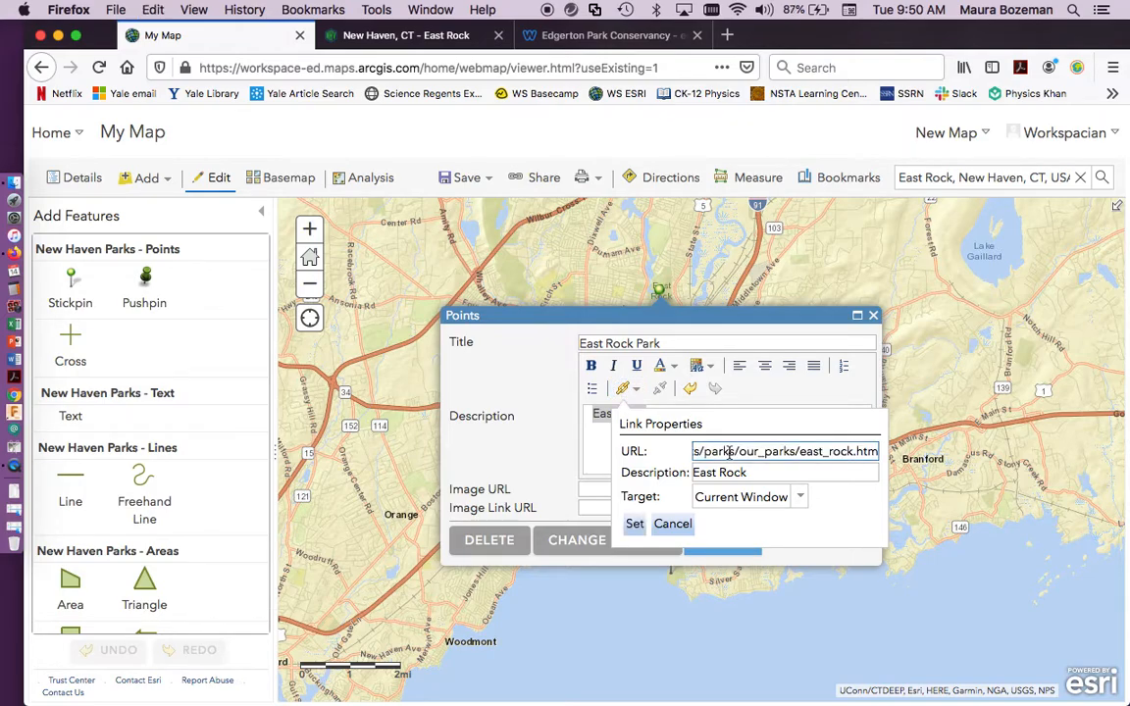
left_click(635, 527)
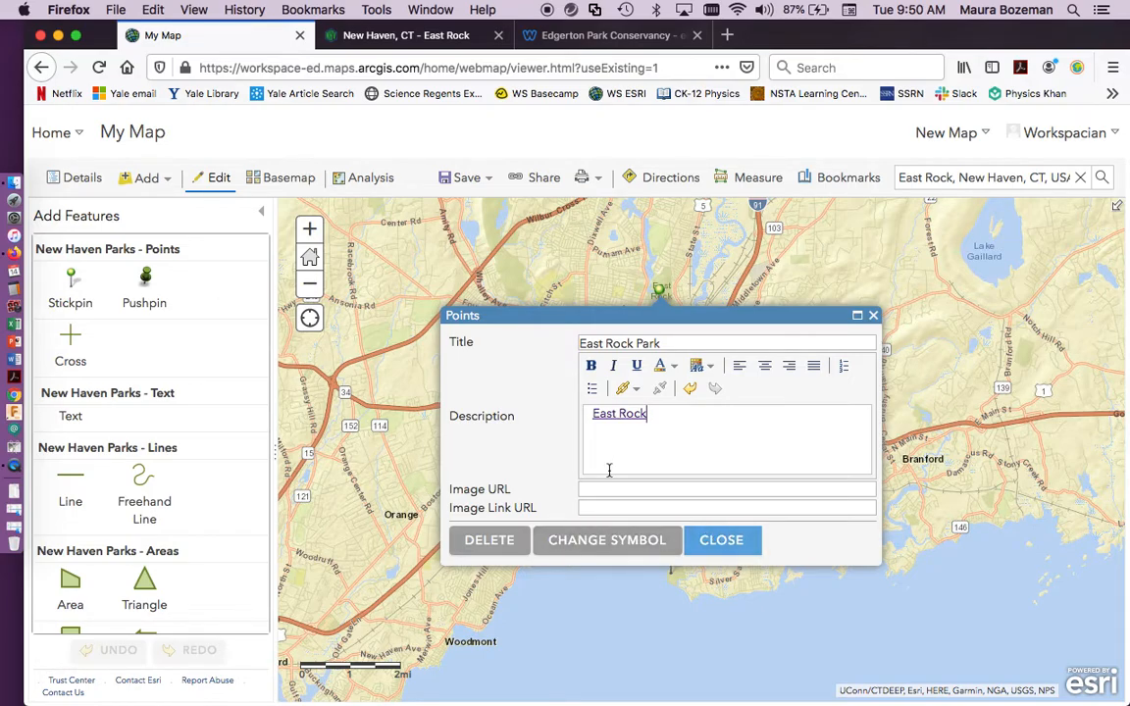
Set the East Rock Park point's image URL to the copied image location of the monument photo on the City of New Haven's East Rock page.
left_click(606, 488)
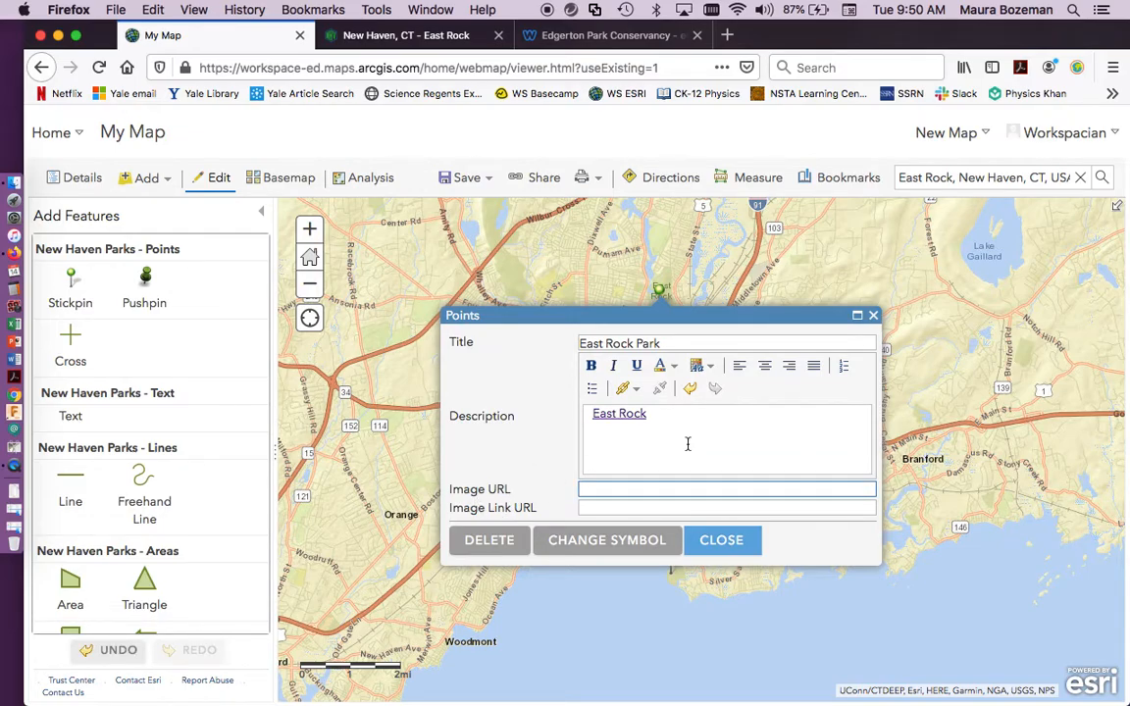
left_click(358, 32)
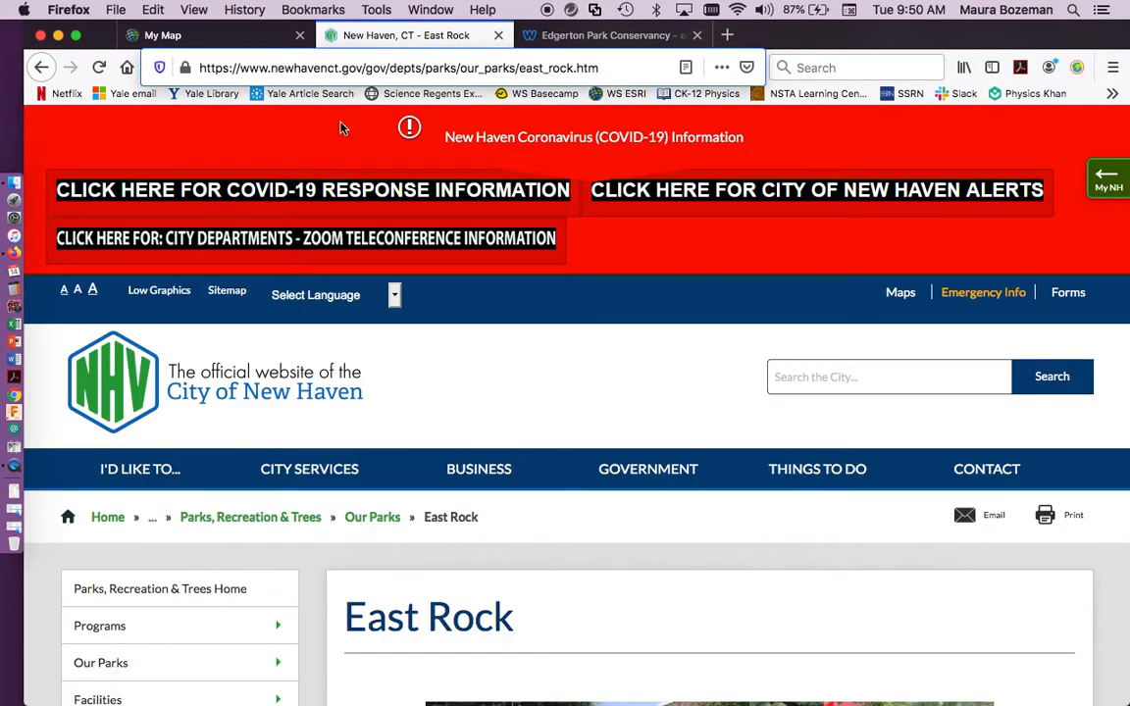
scroll(647, 374, "down", 3)
scroll(648, 374, "down", 10)
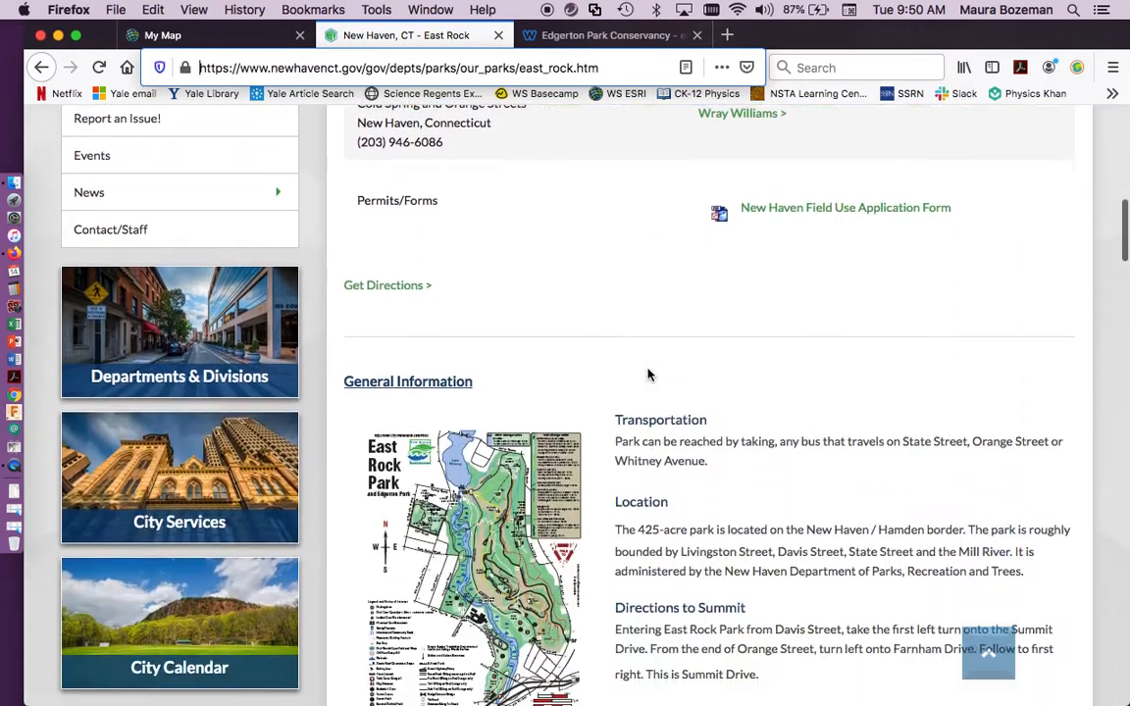
scroll(647, 374, "down", 15)
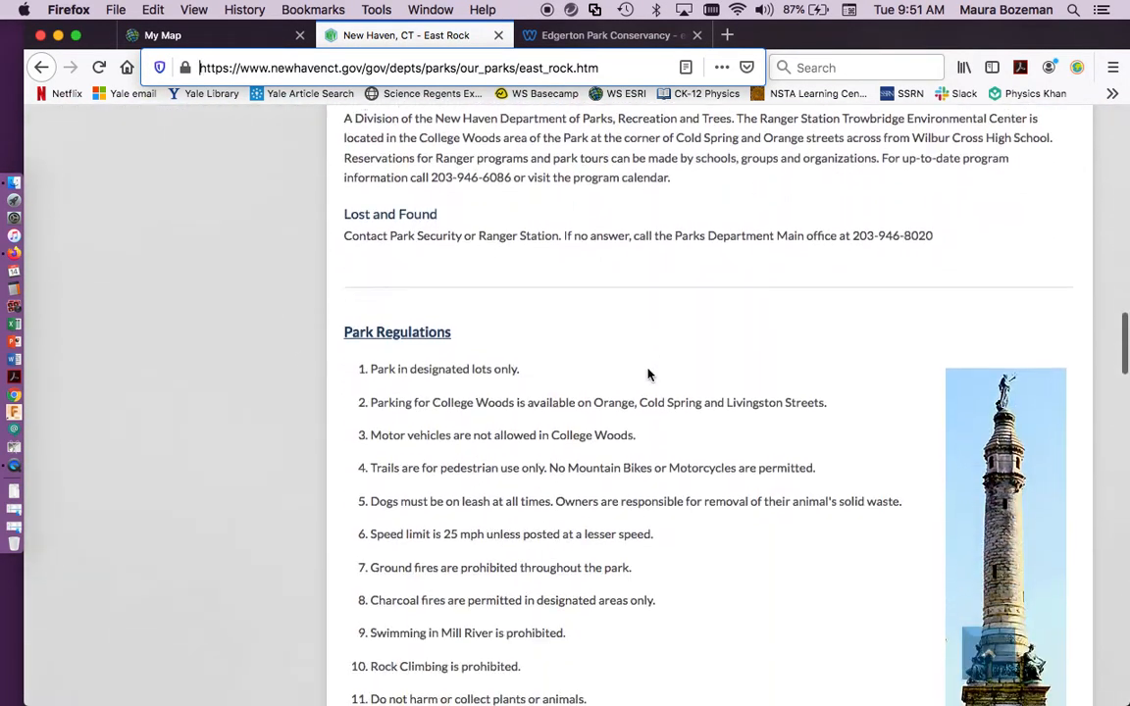
right_click(987, 288)
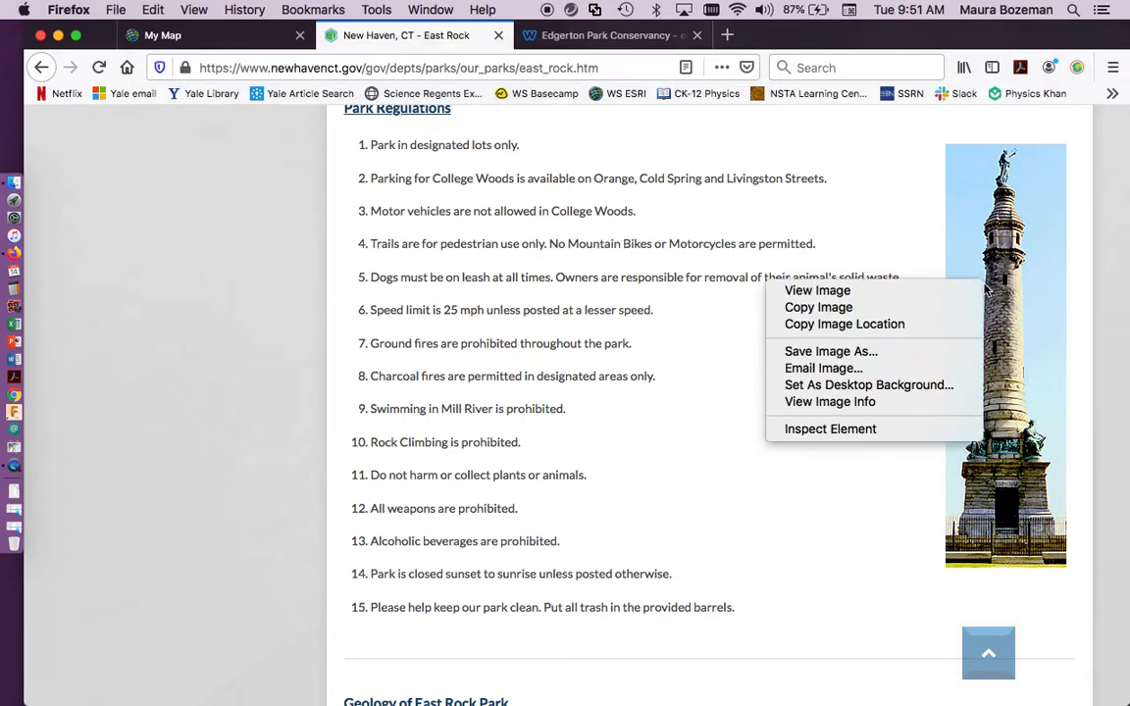
left_click(869, 331)
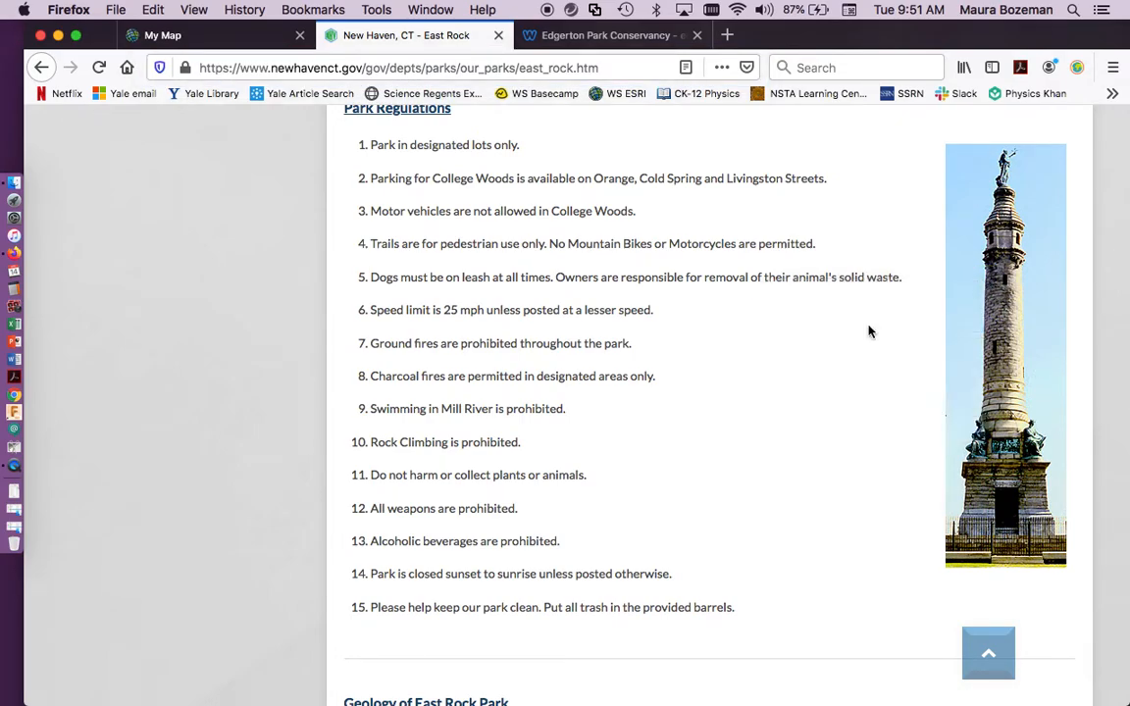
left_click(200, 37)
key("super+v")
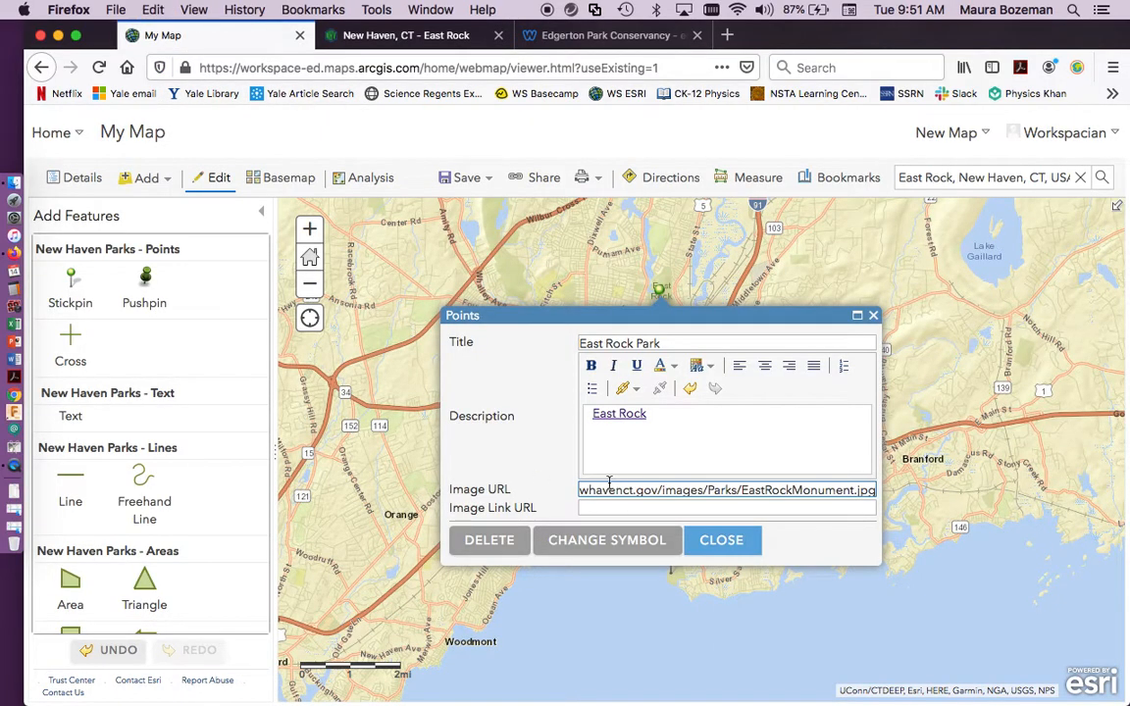
left_click(721, 540)
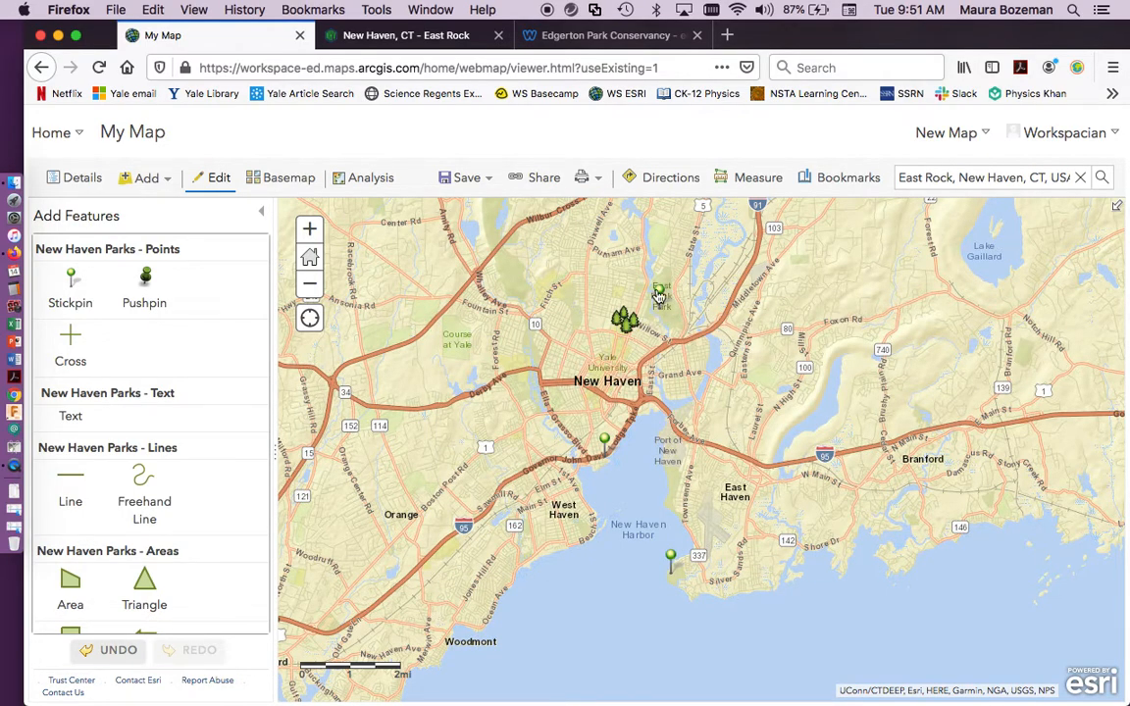
Return to the map contents, check the East Rock Park pop-up and its description link, and view the Bayview Park pop-up.
left_click(263, 216)
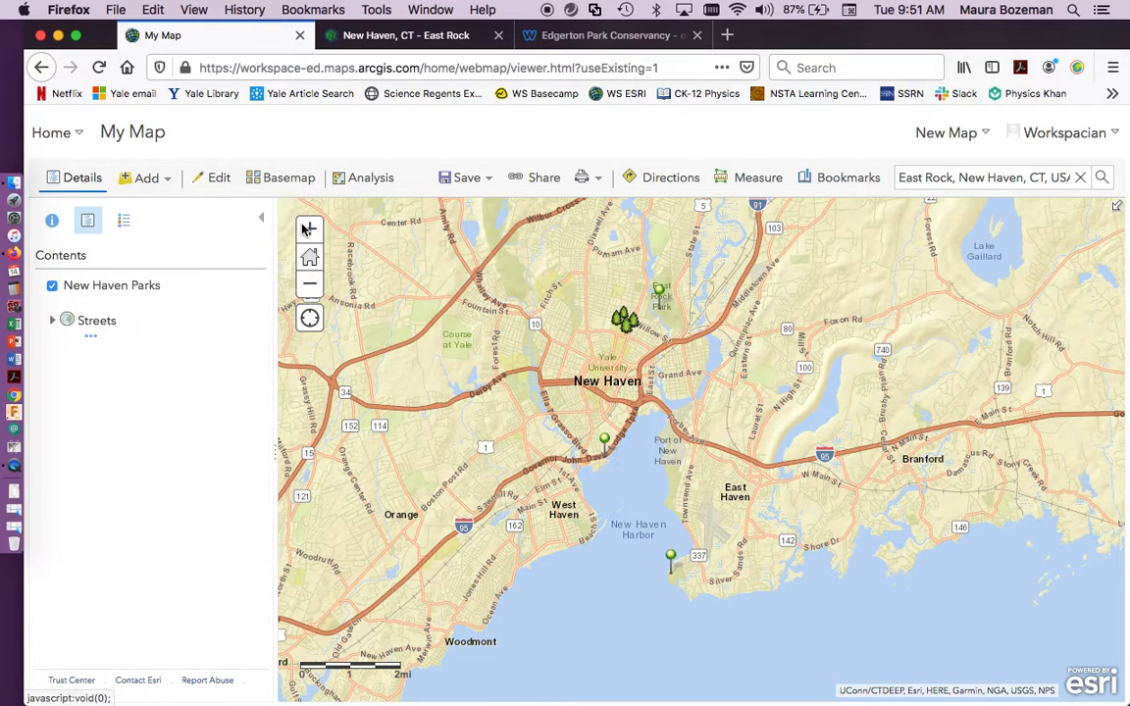
left_click(660, 293)
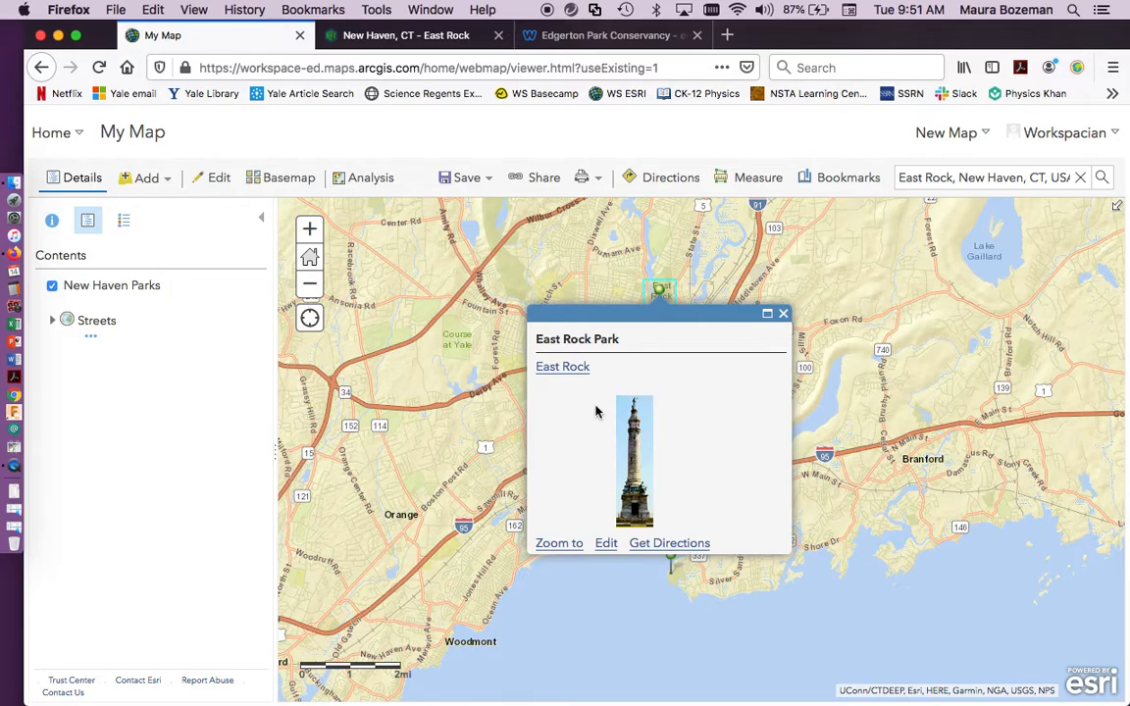
left_click(569, 369)
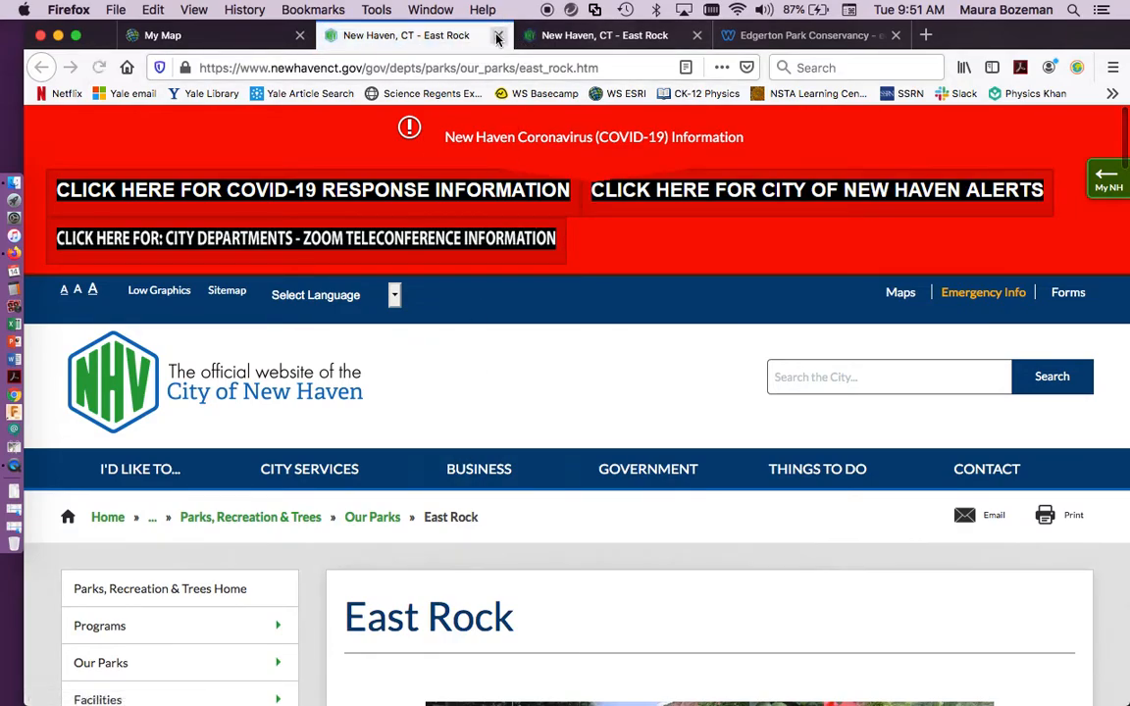
left_click(497, 35)
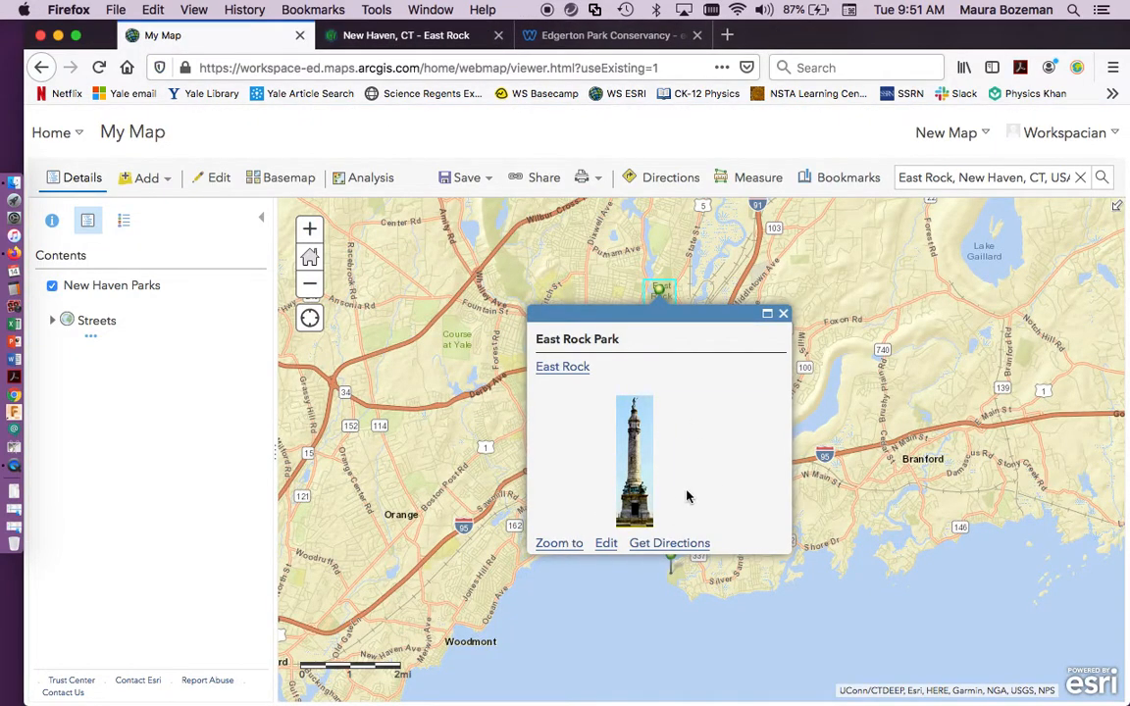
left_click(784, 316)
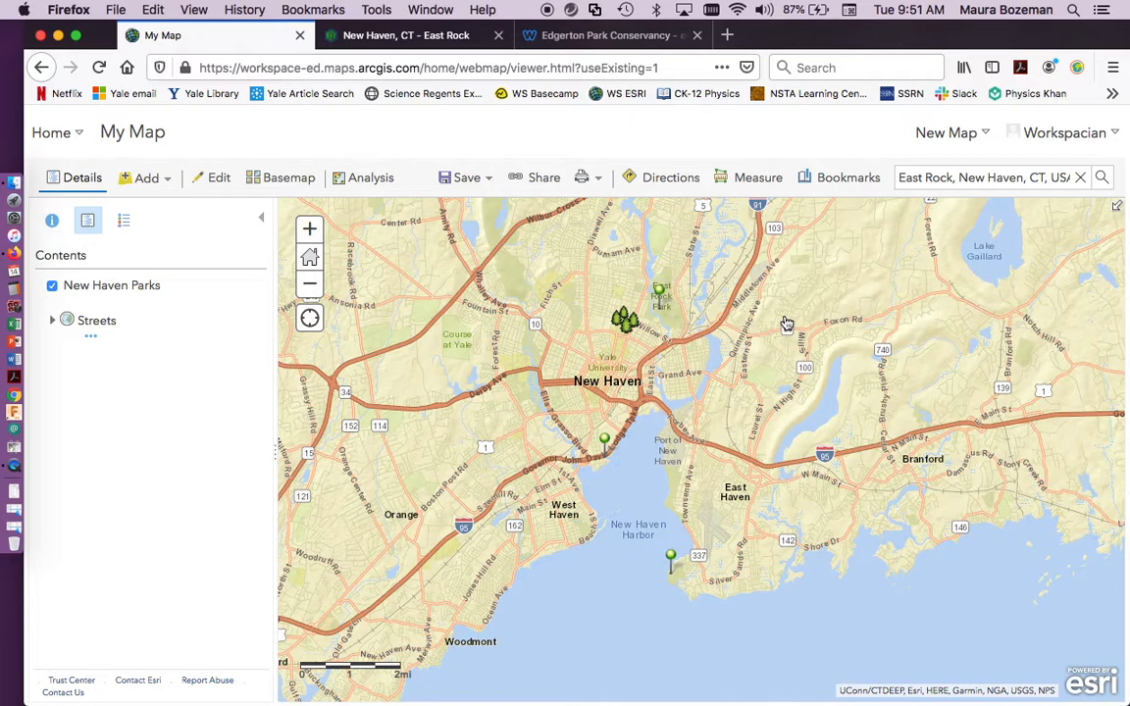
left_click(604, 439)
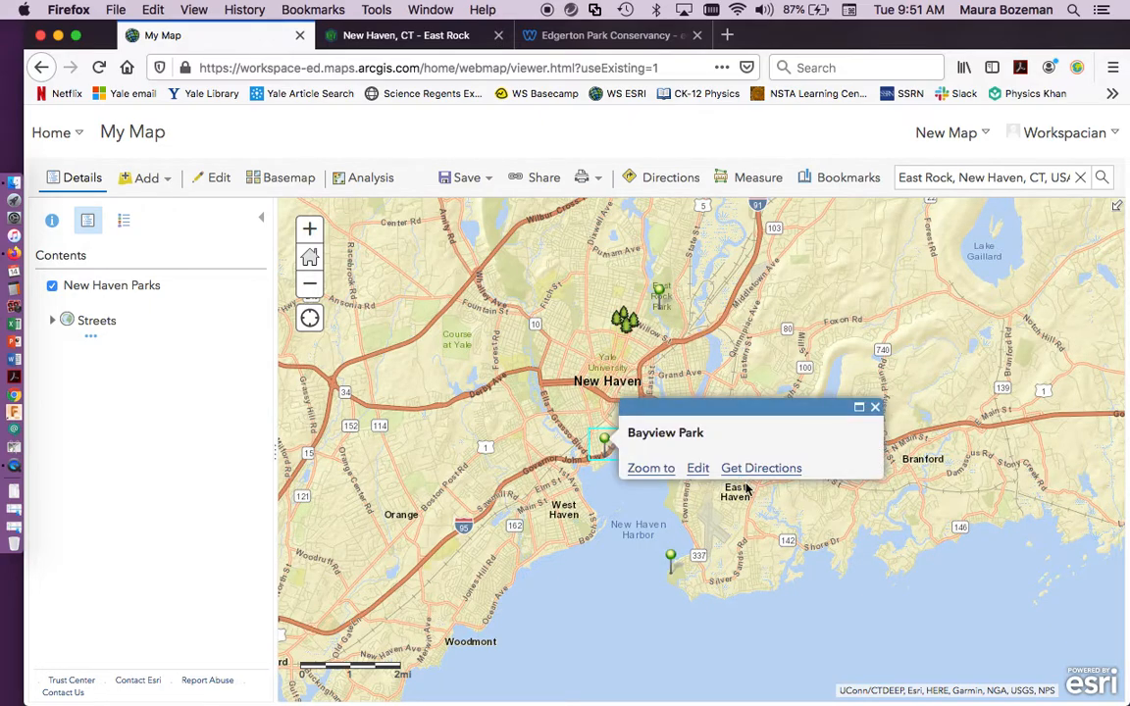
left_click(874, 409)
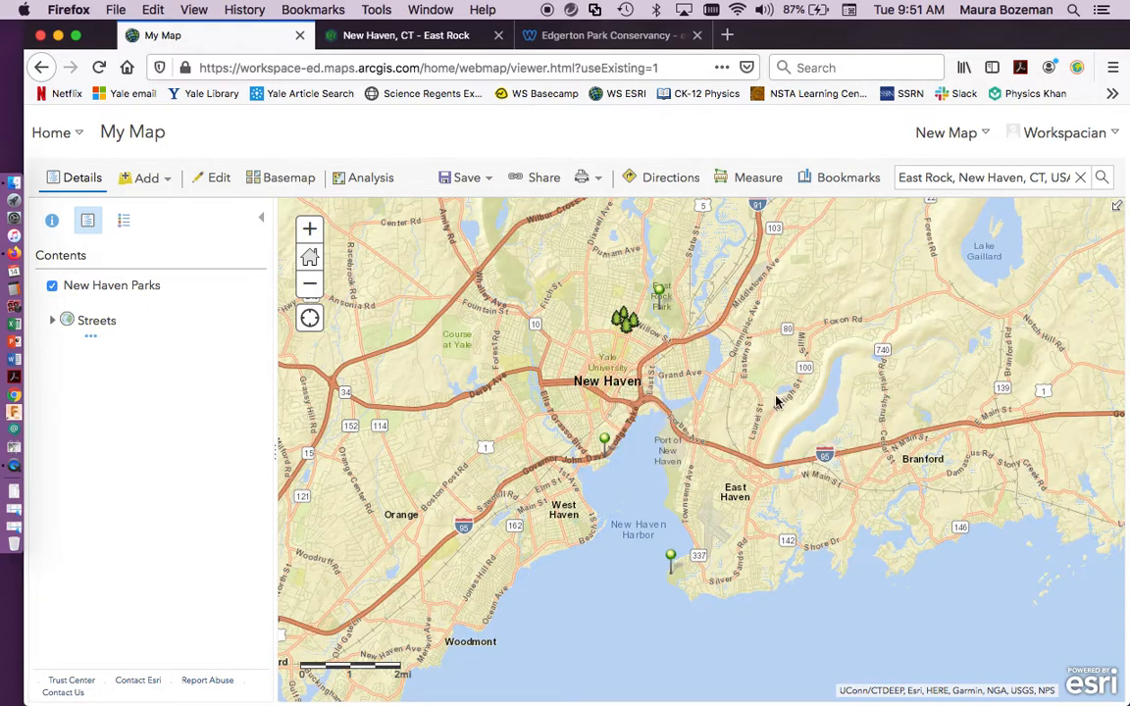
left_click(625, 319)
left_click(570, 403)
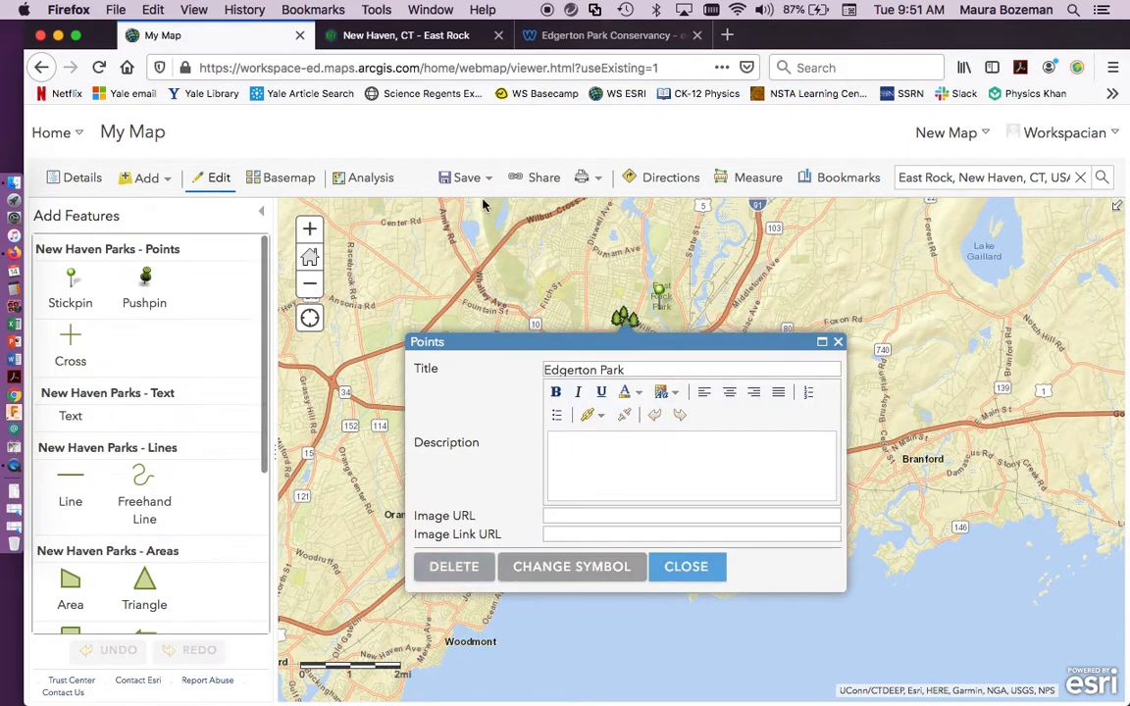
left_click(575, 37)
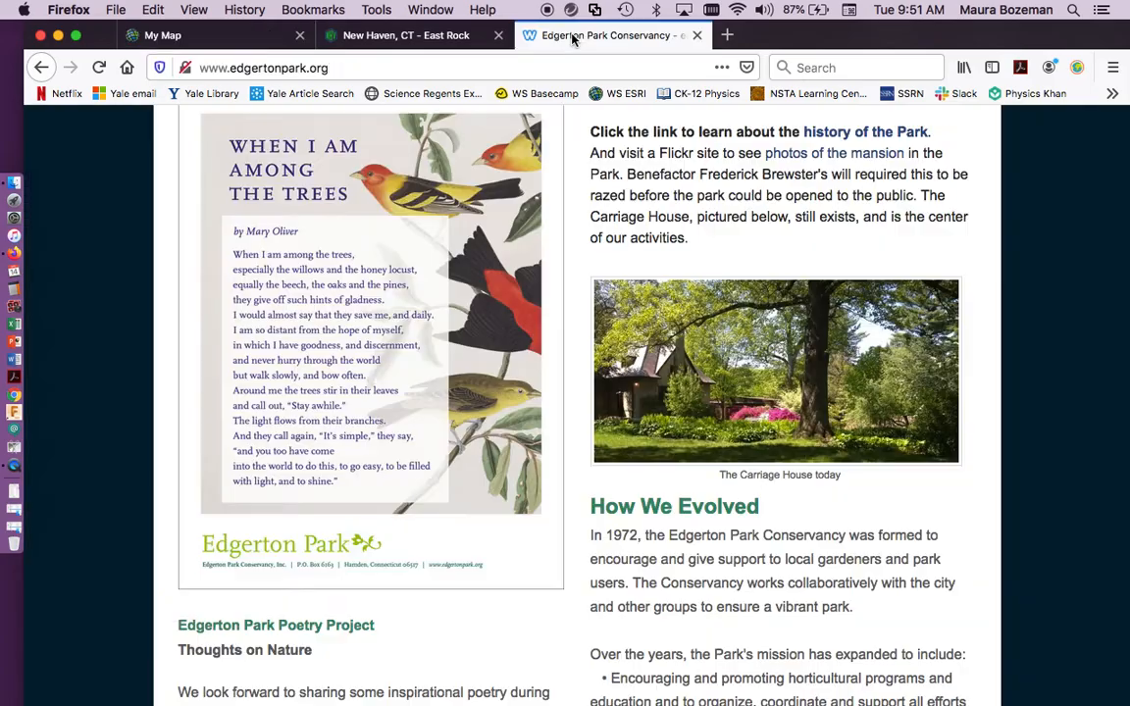
left_click(431, 61)
key("ctrl+c")
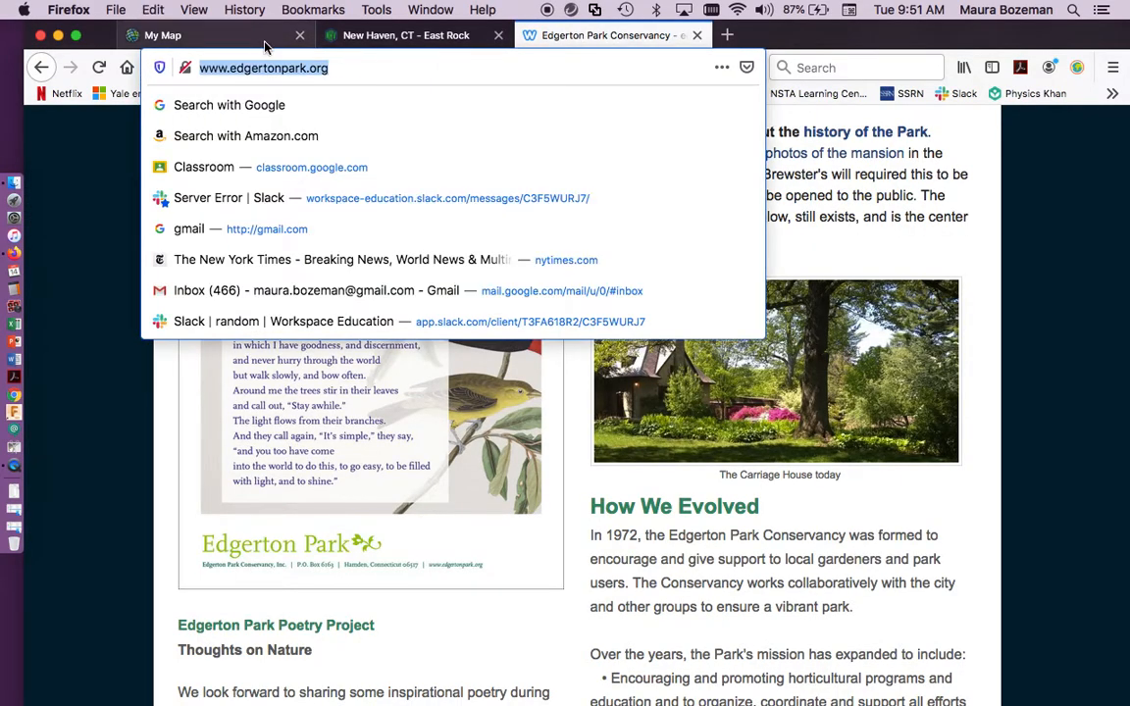
left_click(217, 37)
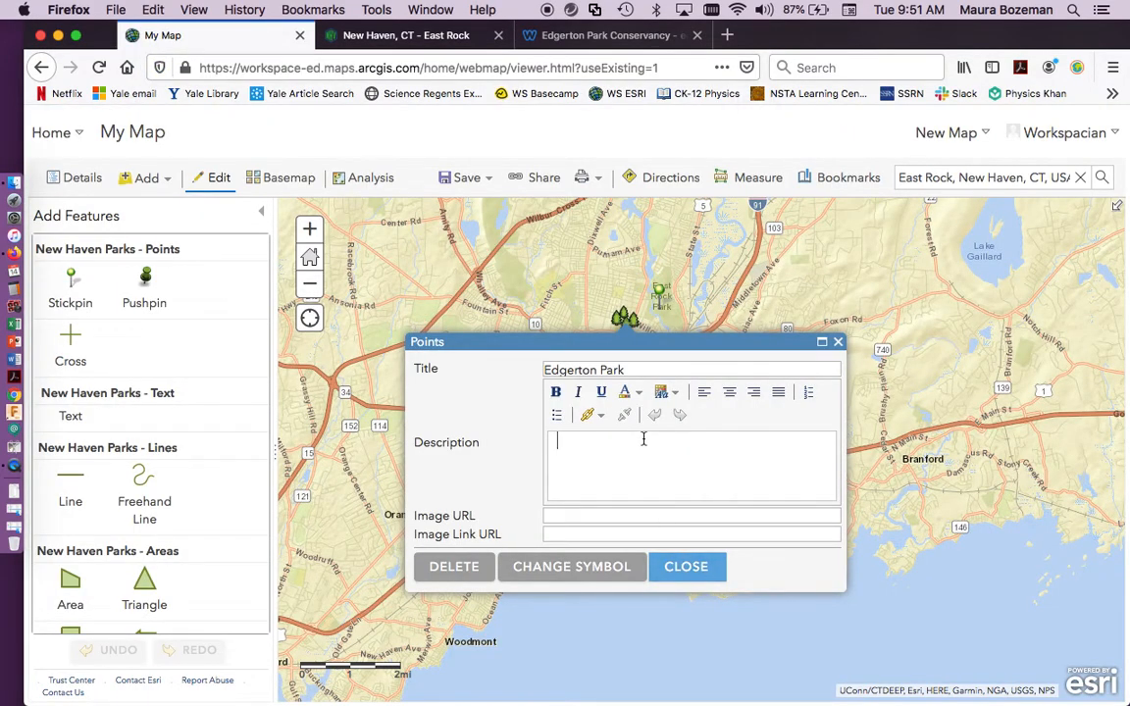
Enter Edgerton Park as the Edgerton Park point's description and hyperlink that text to the copied web address.
type("gerton Par")
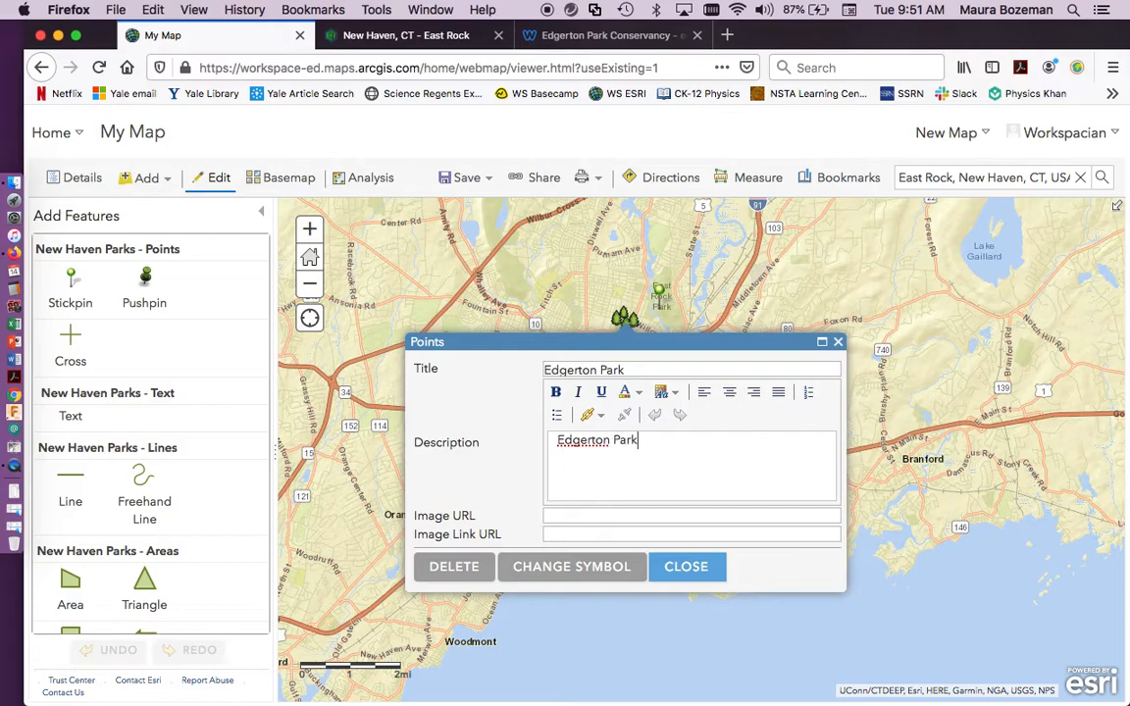
type("k")
key("ctrl+a")
left_click(585, 415)
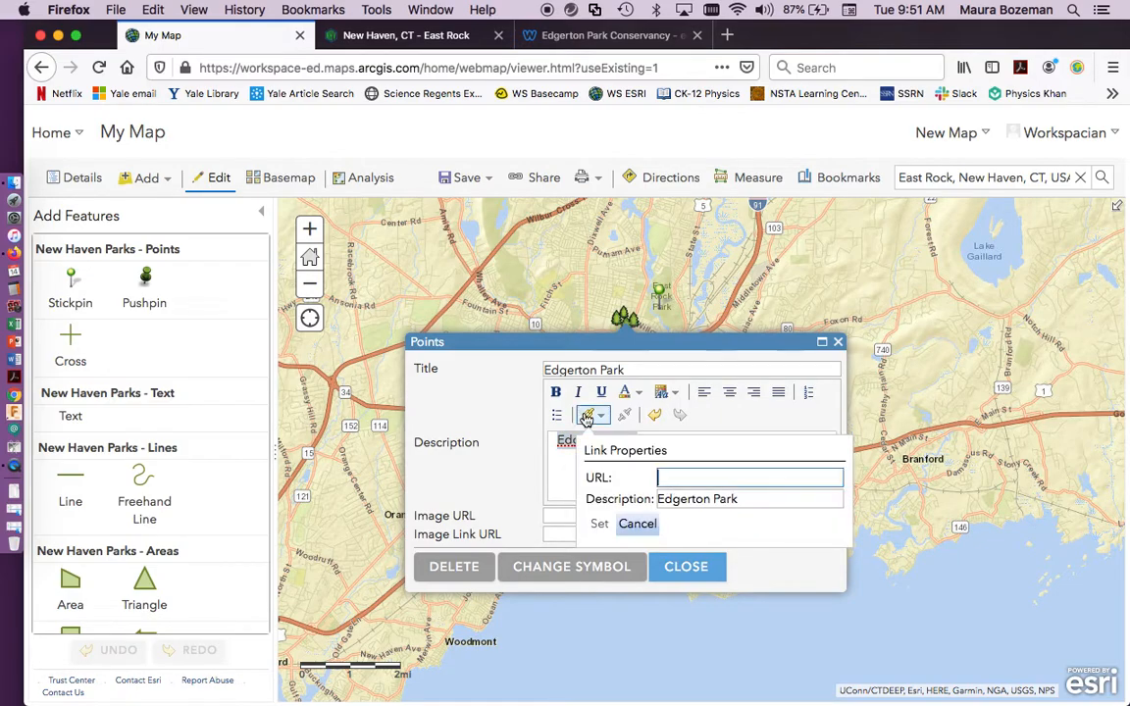
key("ctrl+v")
left_click(600, 524)
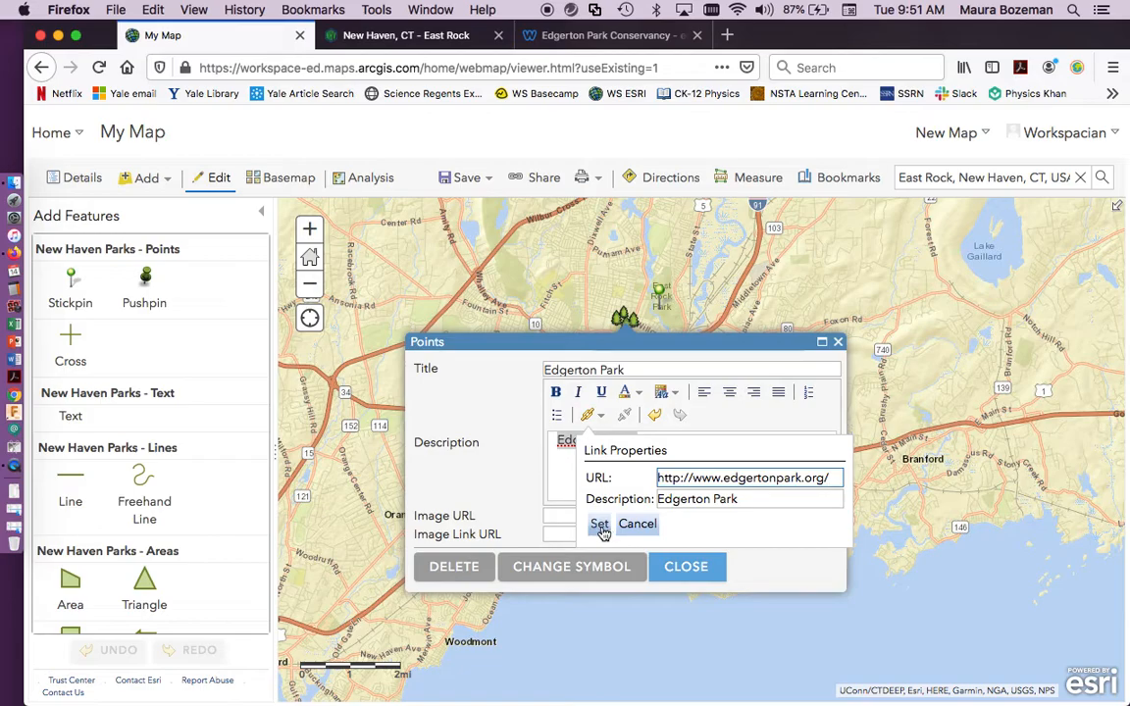
Set the Edgerton Park point's image URL to the copied image location of the Carriage House photo on the Conservancy site.
left_click(591, 34)
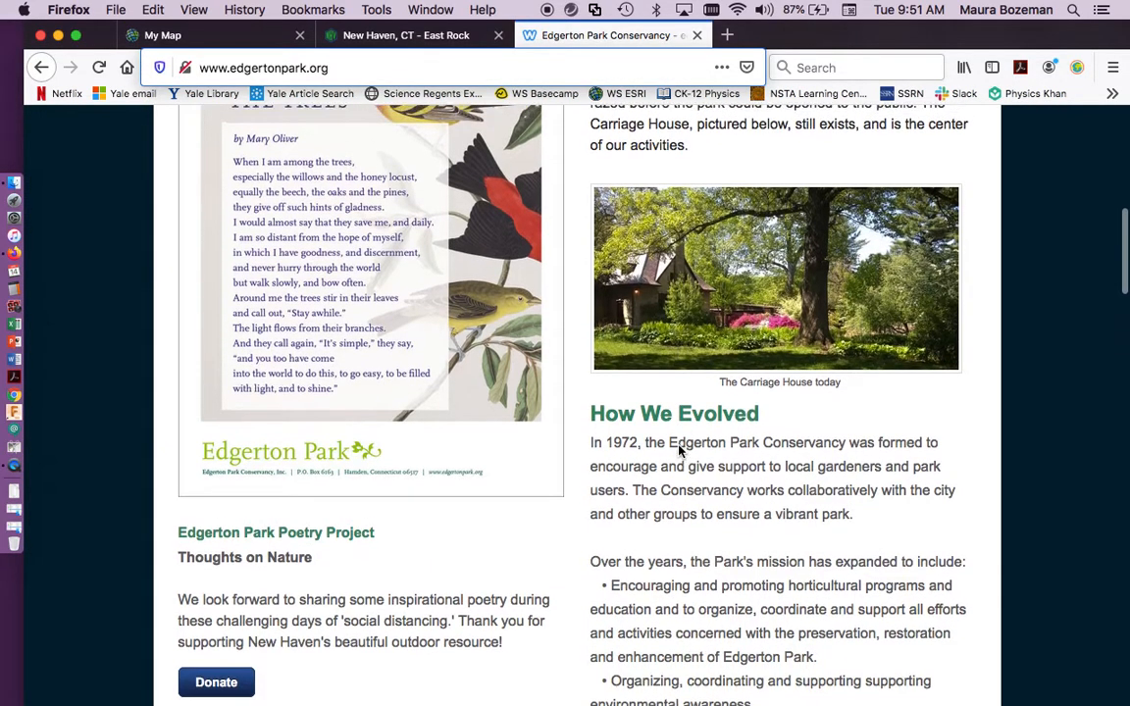
scroll(678, 450, "down", 15)
scroll(679, 450, "up", 3)
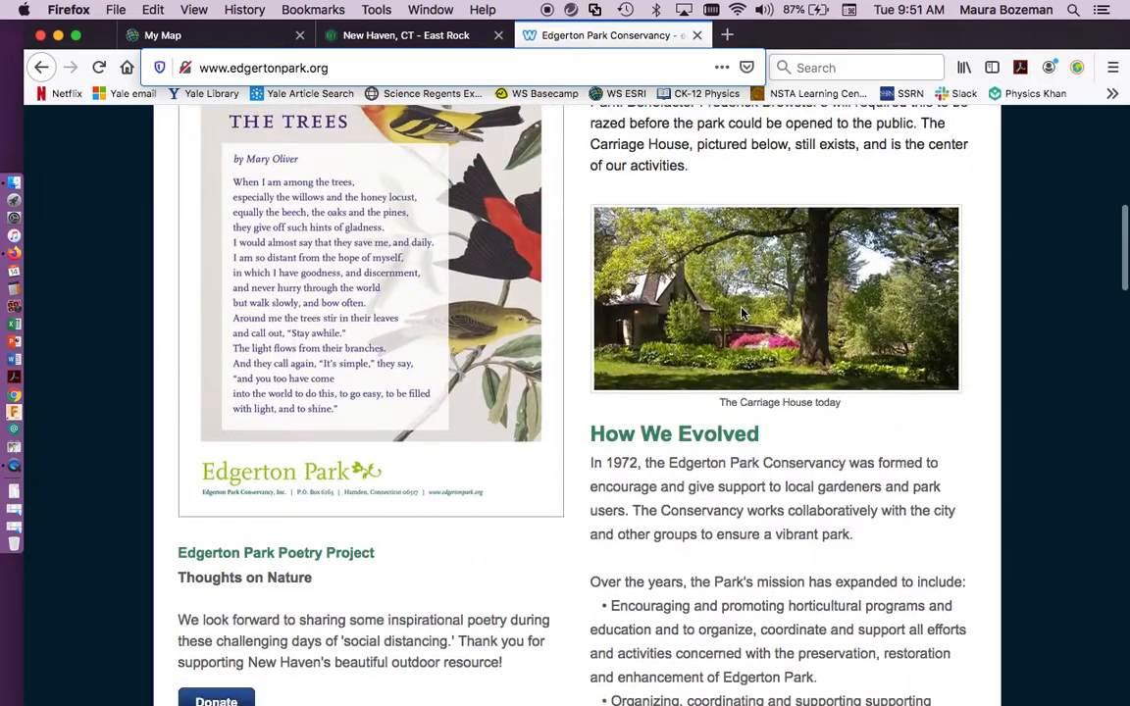
right_click(742, 312)
left_click(785, 347)
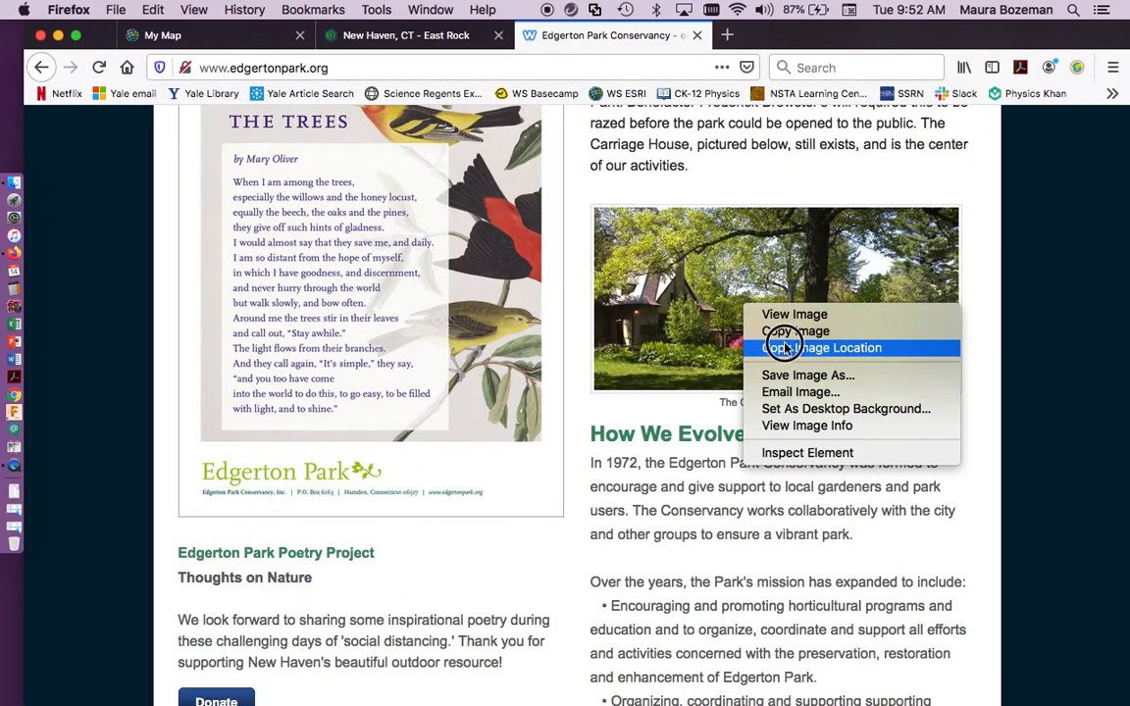
left_click(221, 36)
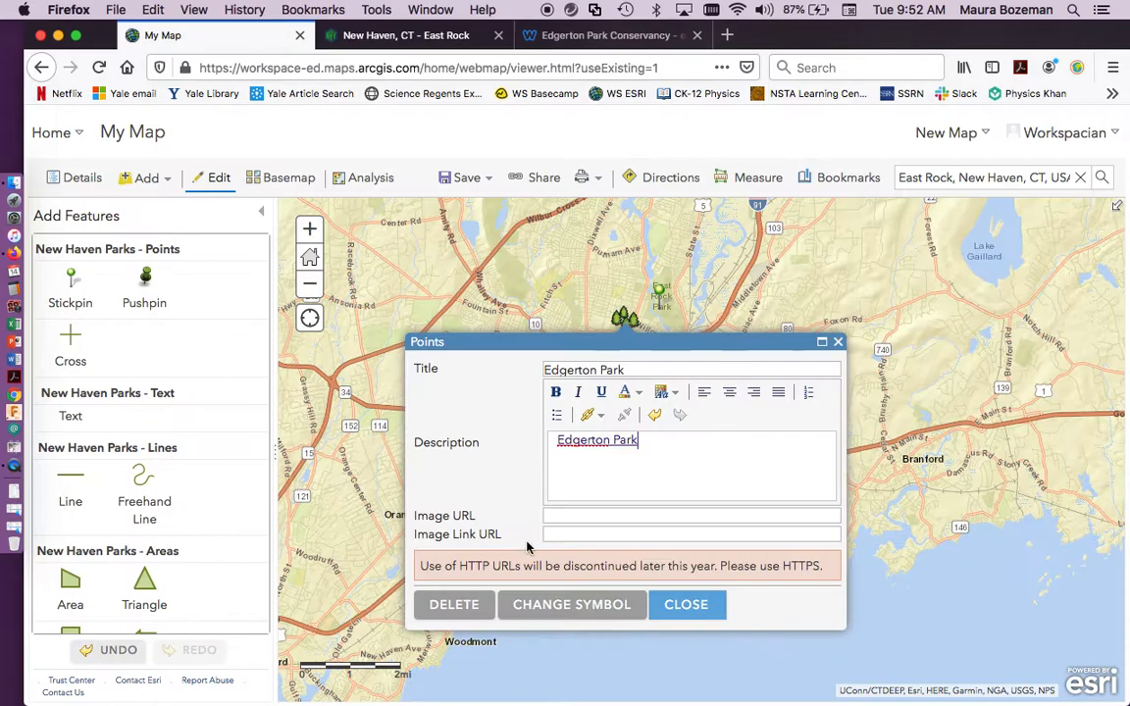
left_click(579, 516)
key("super+v")
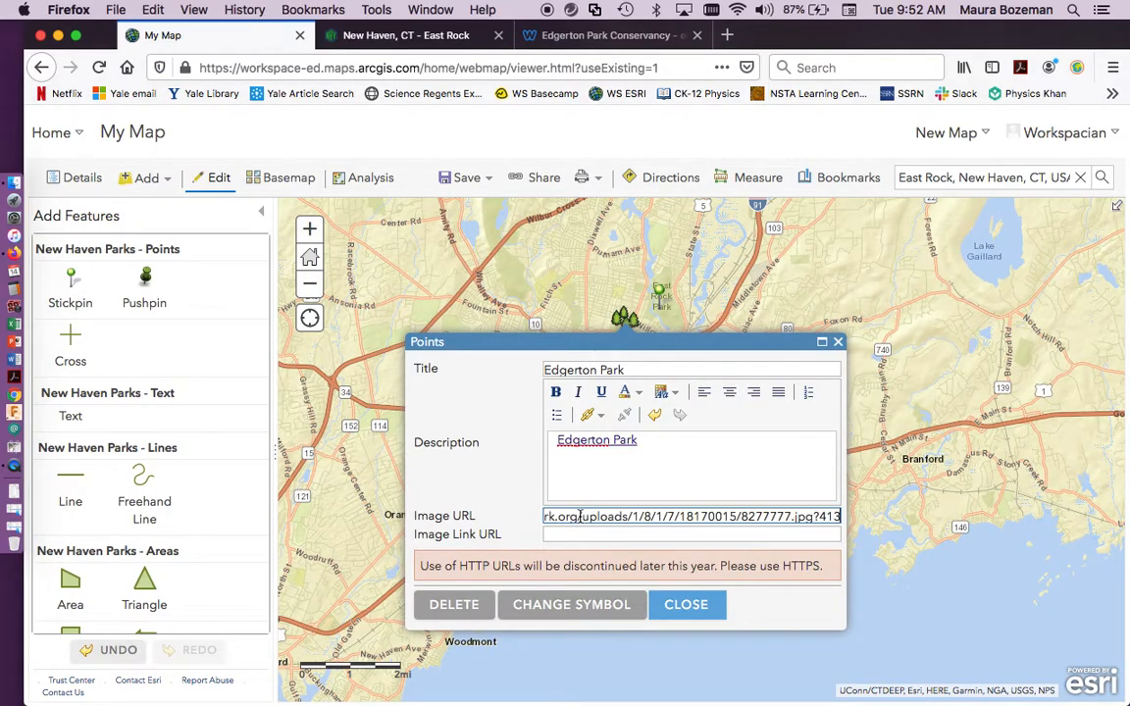
left_click(685, 605)
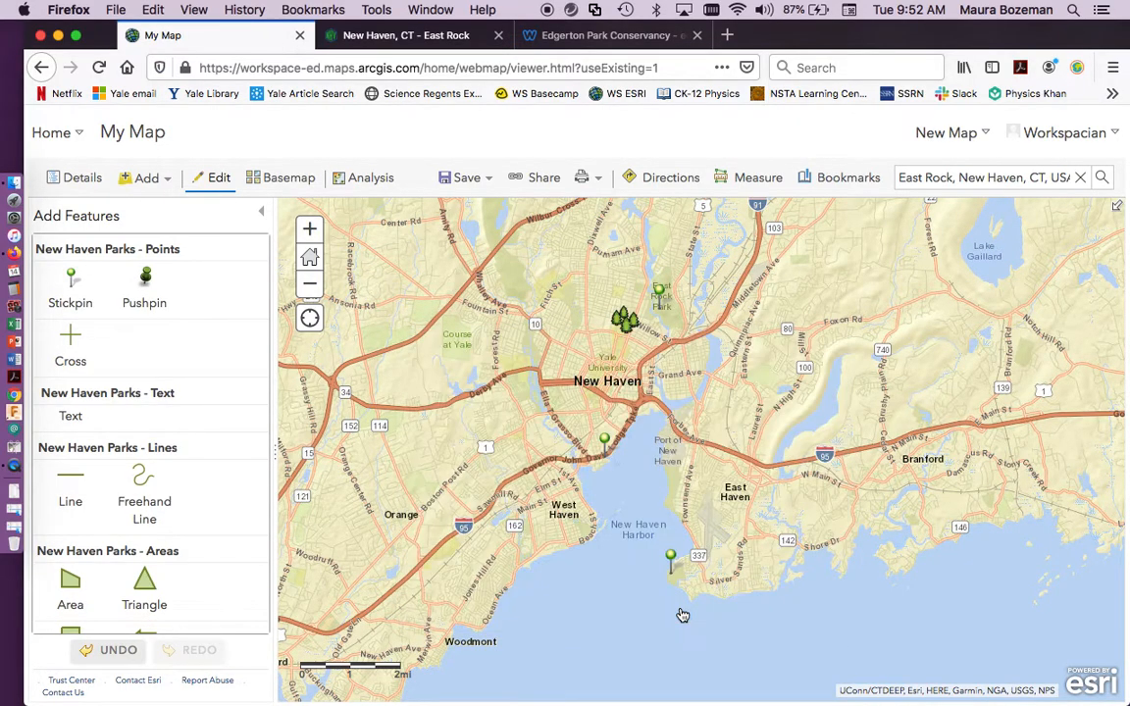
Return to the map contents and check the description link and photo in the Edgerton Park pop-up.
left_click(261, 211)
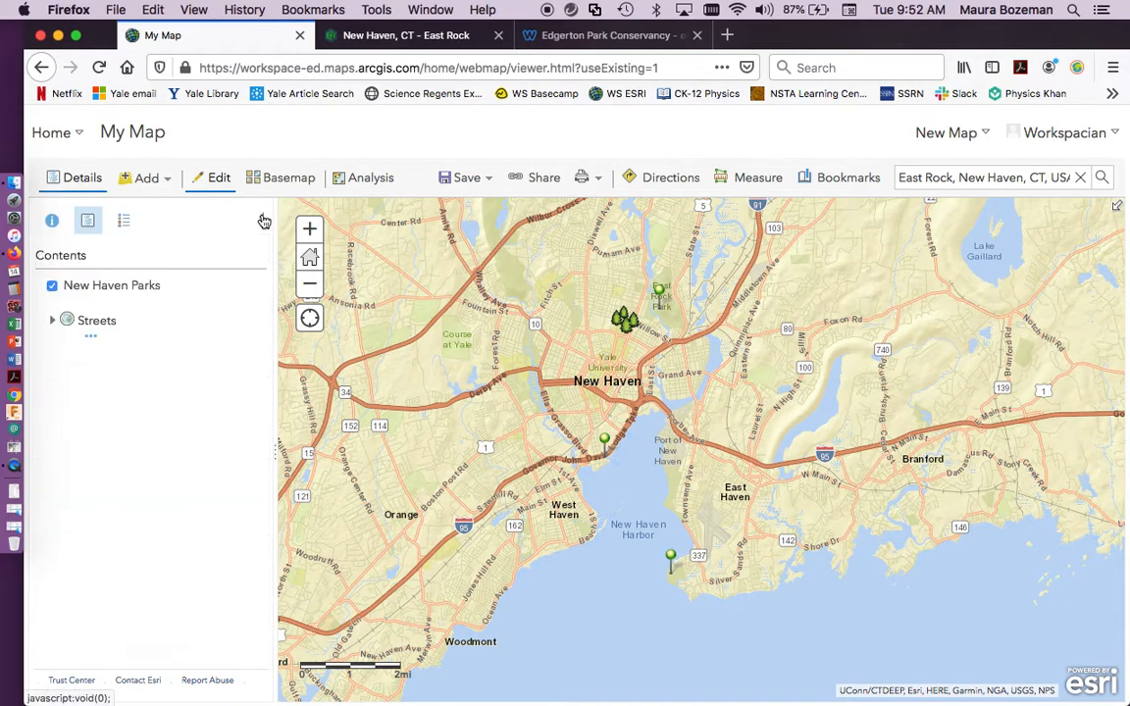
left_click(623, 328)
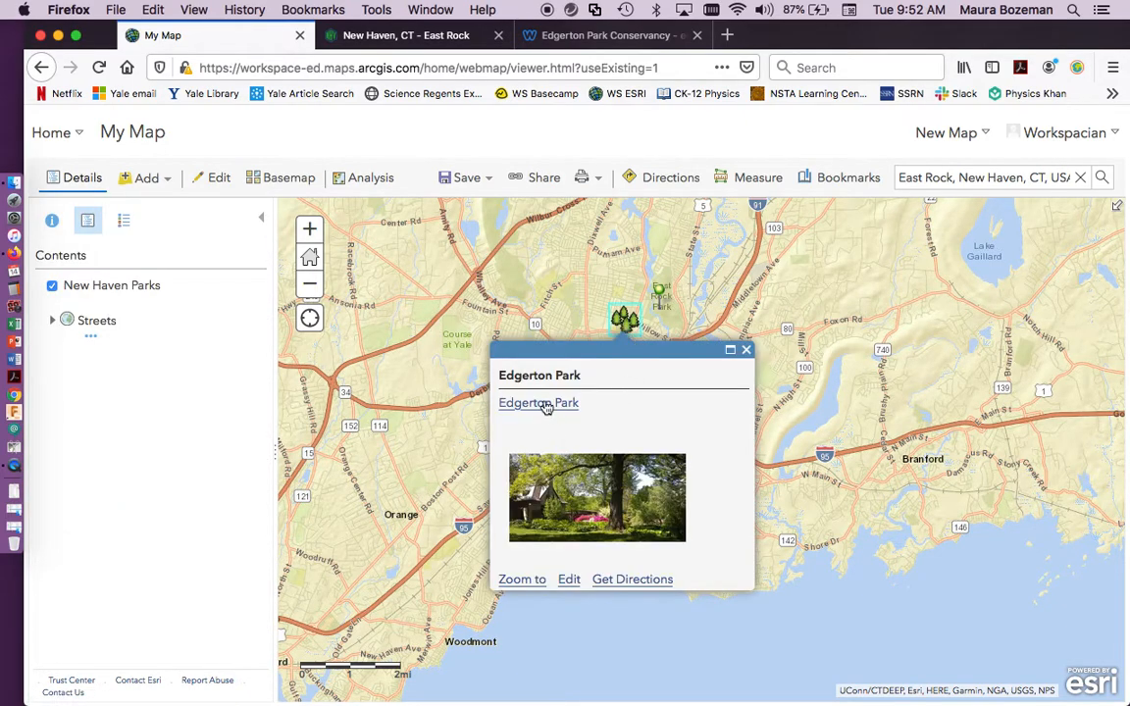
left_click(745, 349)
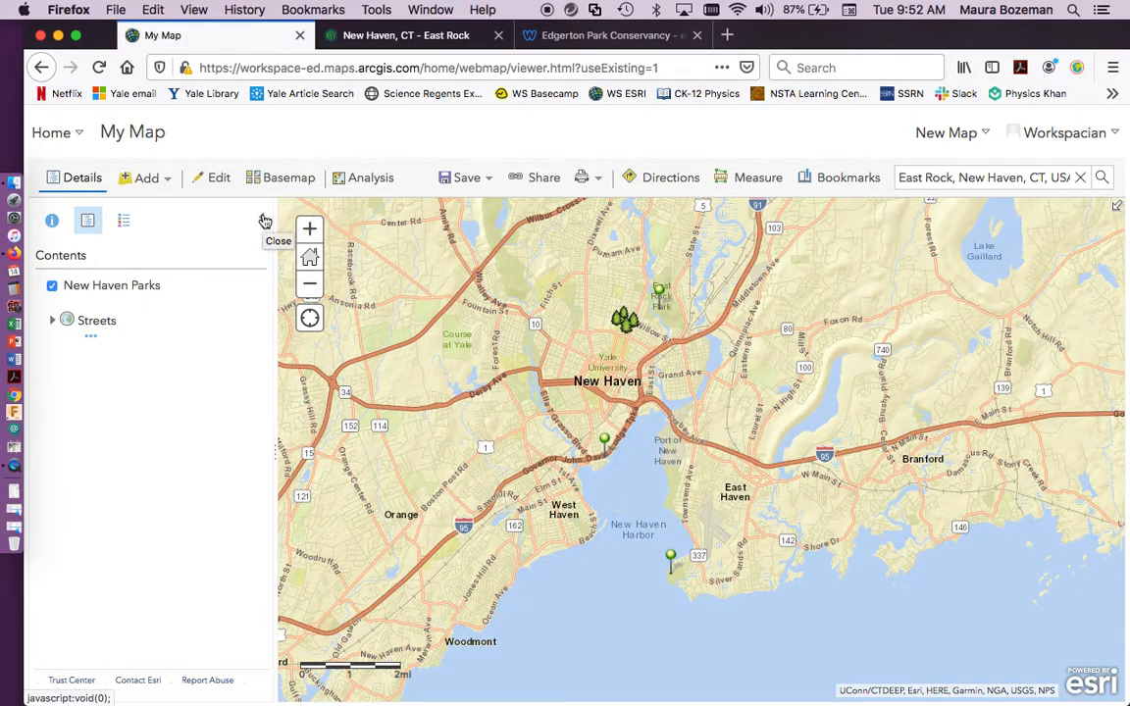
Get driving directions from the Edgerton Park point to the East Rock Park point.
mouse_move(100, 297)
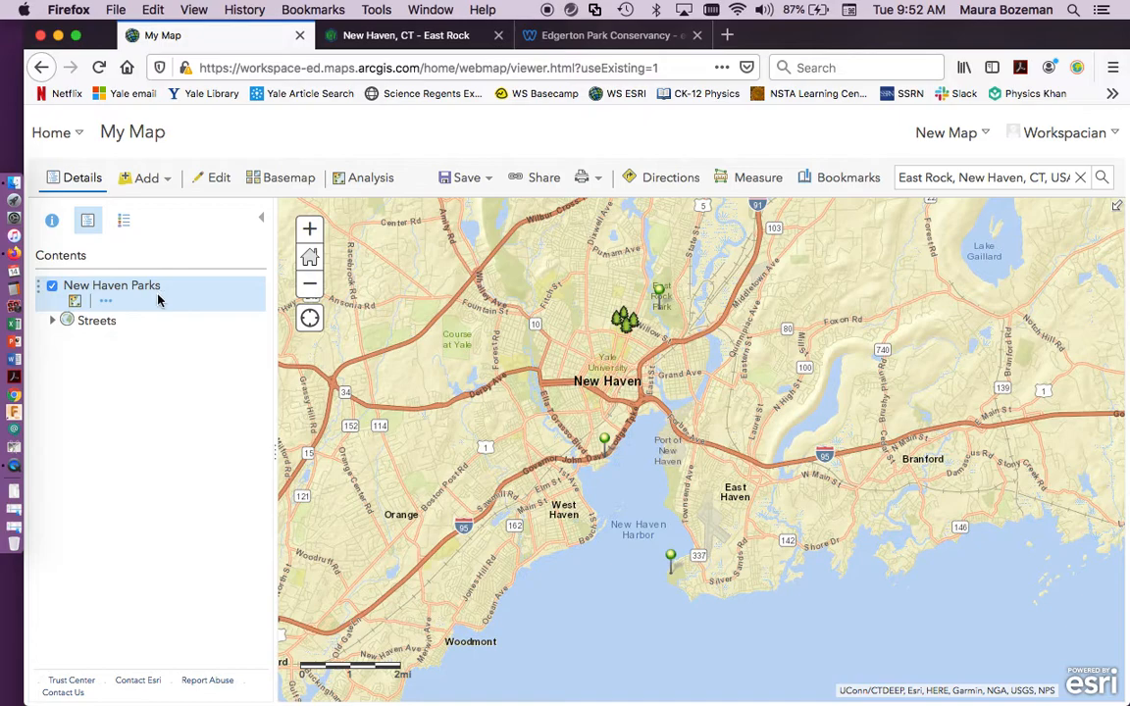
left_click(617, 325)
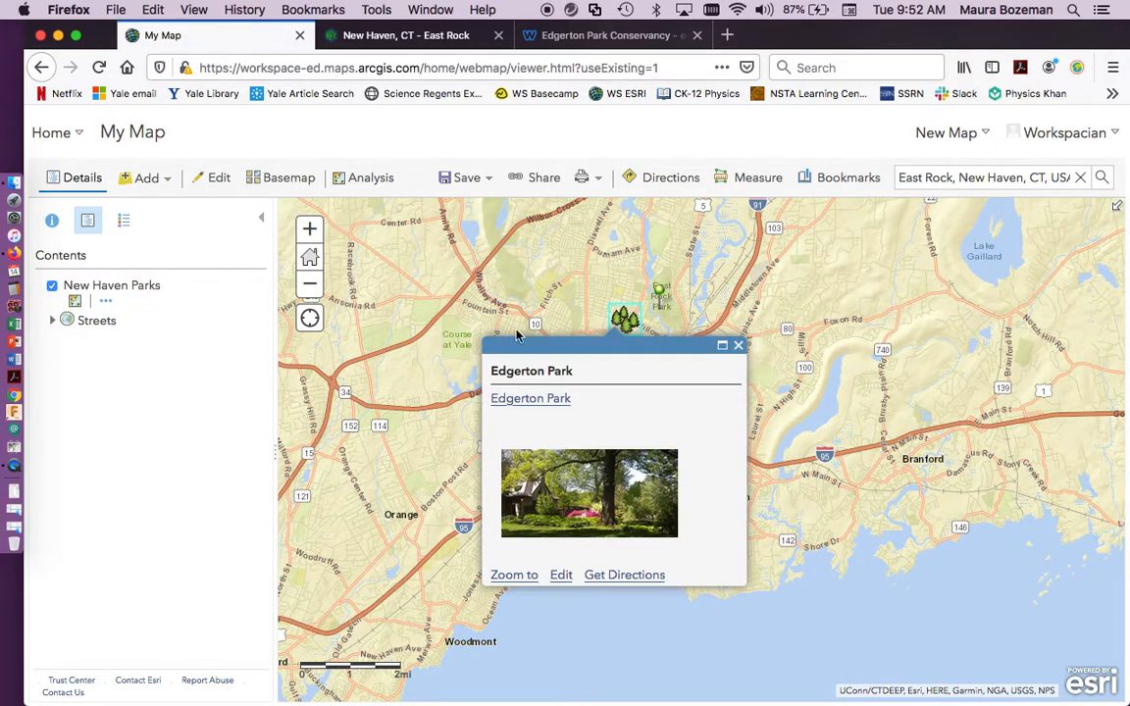
left_click(626, 576)
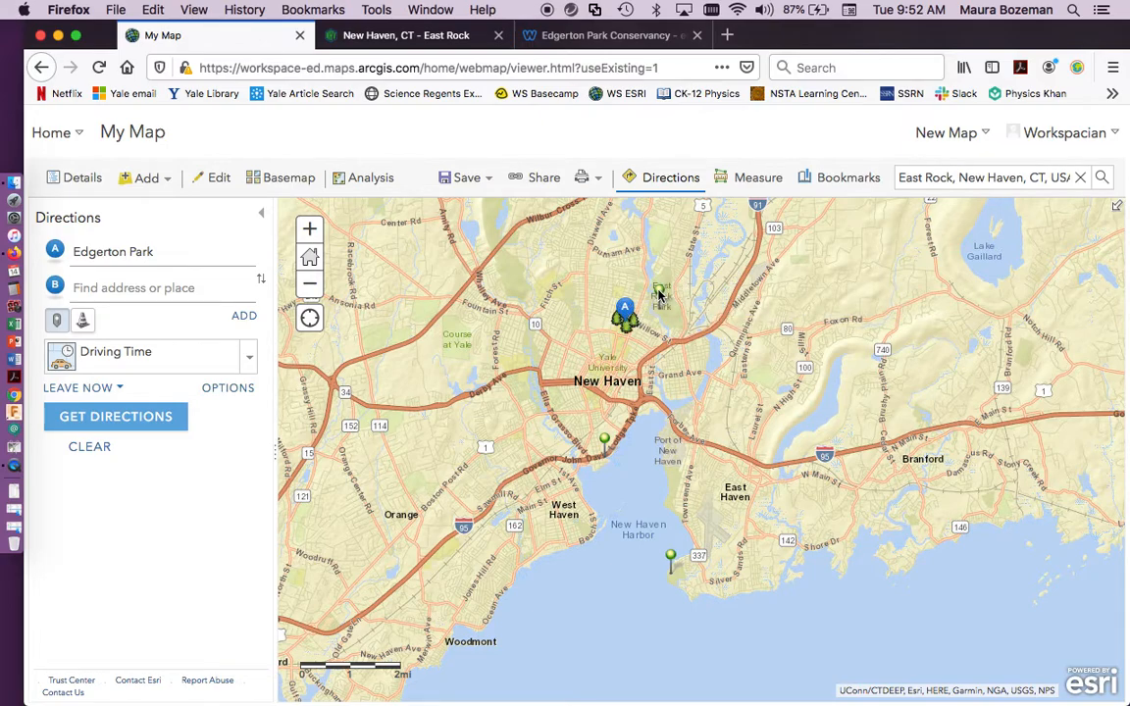
left_click(659, 294)
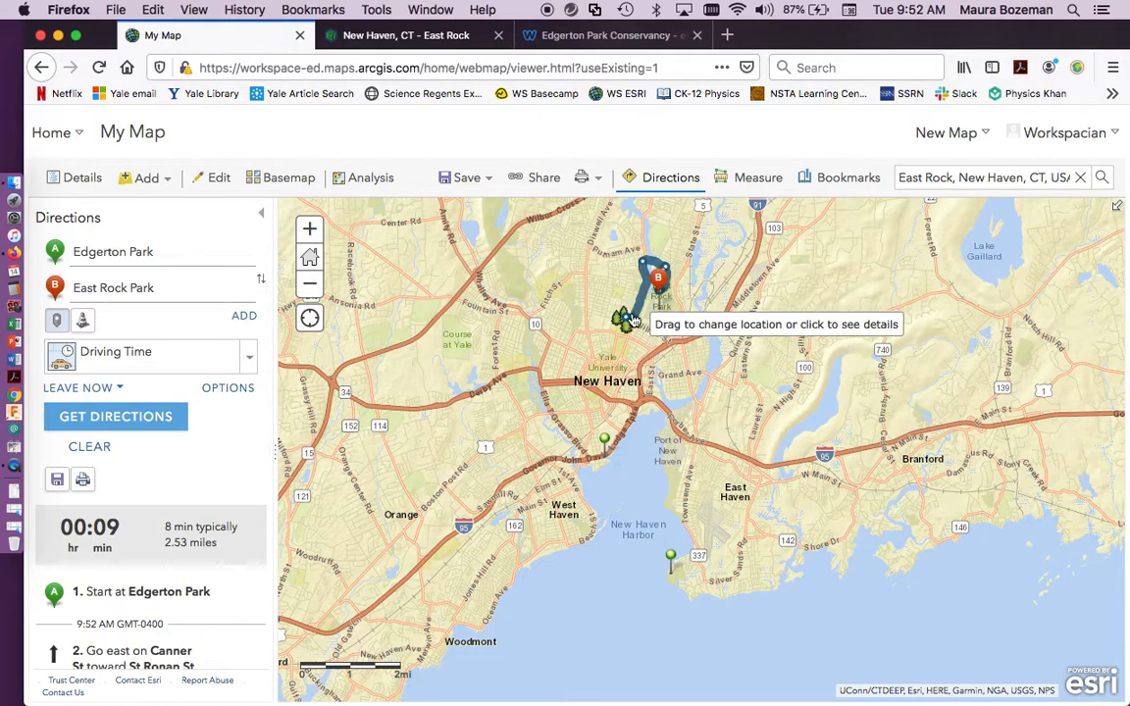
Review the available travel modes and read through the turn-by-turn directions from Edgerton Park to East Rock Park.
left_click(249, 357)
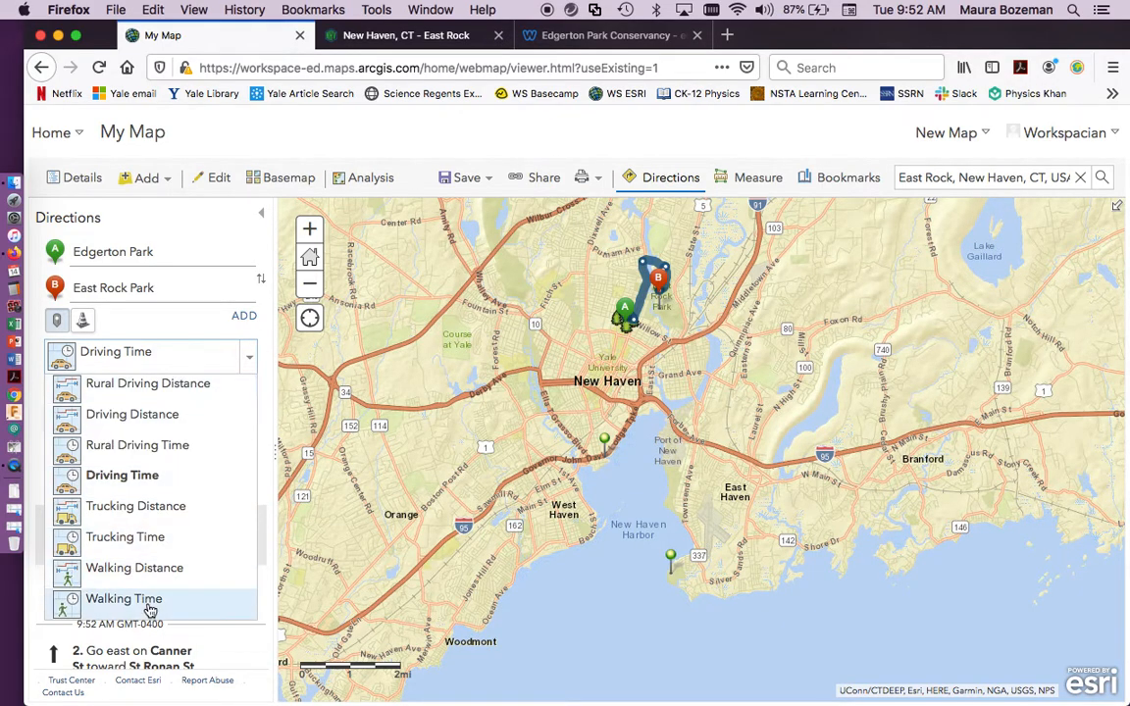
left_click(266, 333)
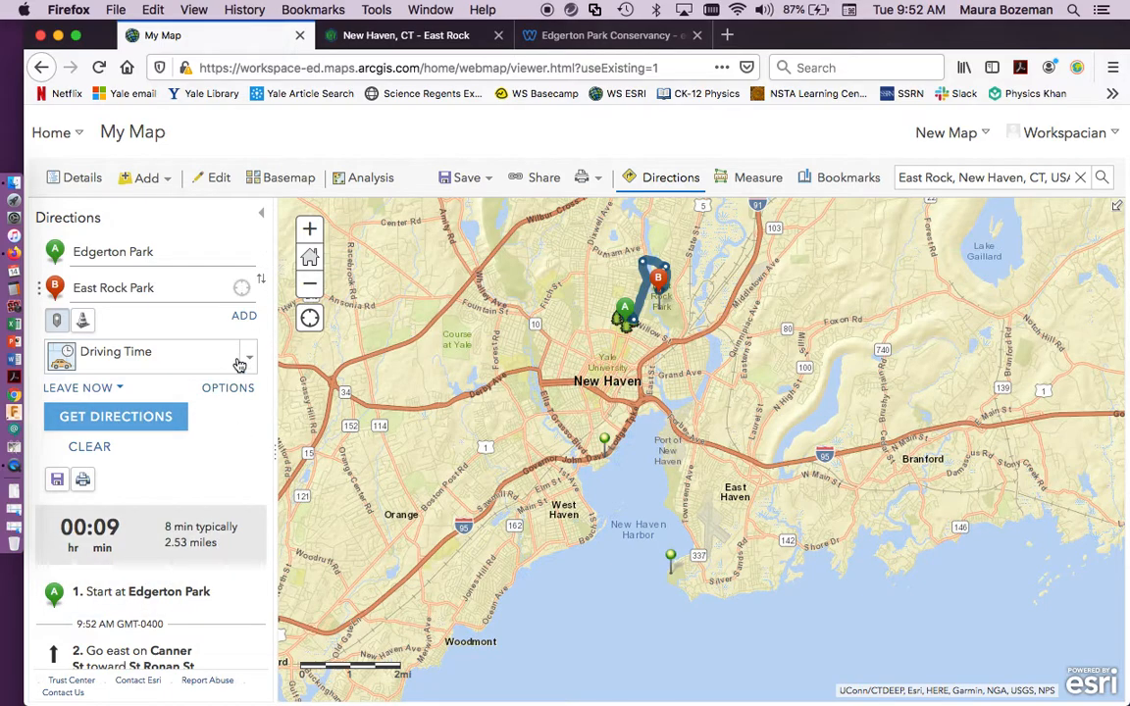
scroll(234, 540, "down", 4)
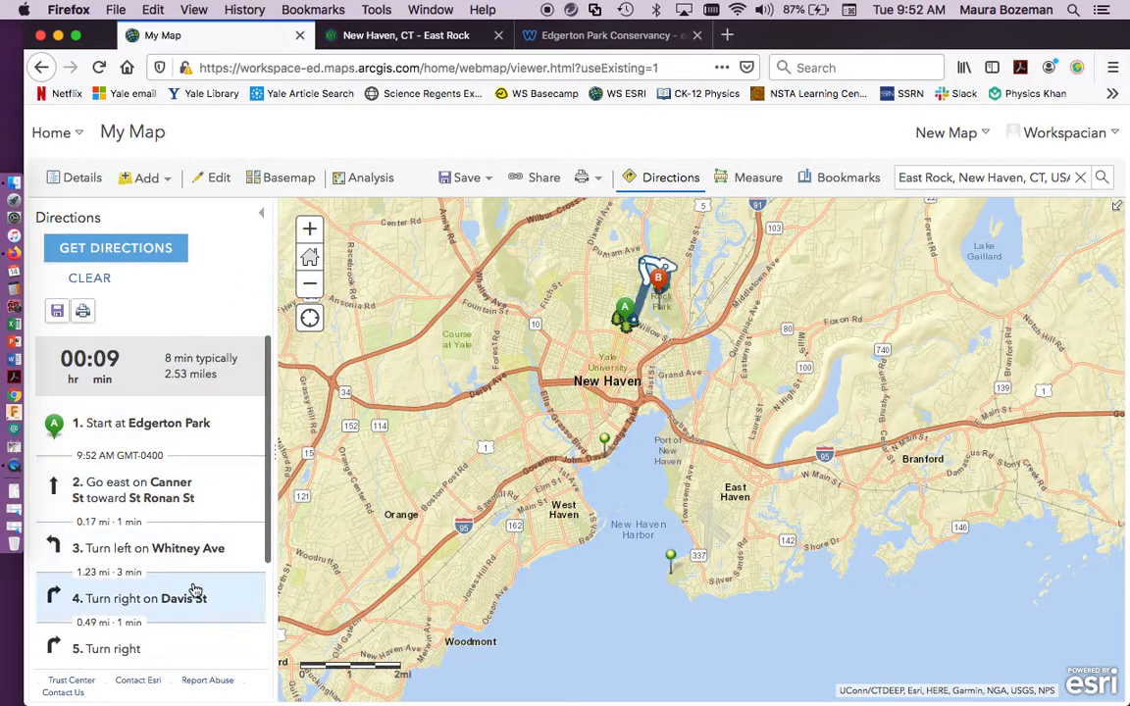
scroll(245, 294, "up", 4)
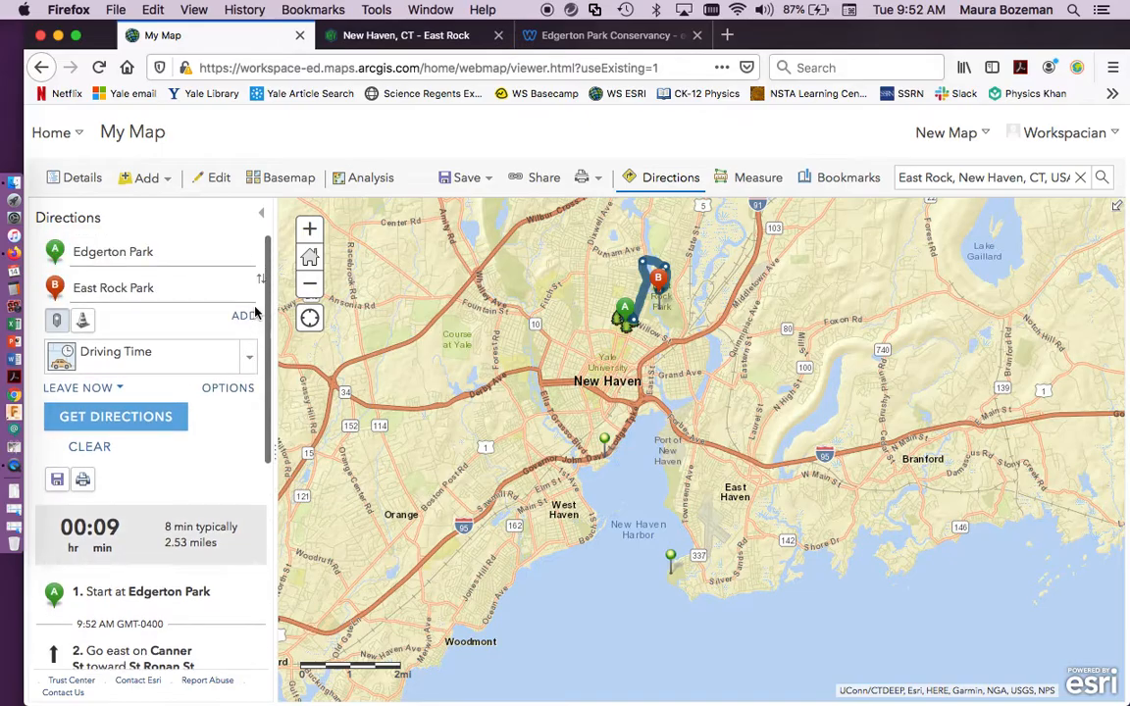
Inspect the driving route between Edgerton Park and East Rock Park up close on the map, and close the directions.
left_click(313, 231)
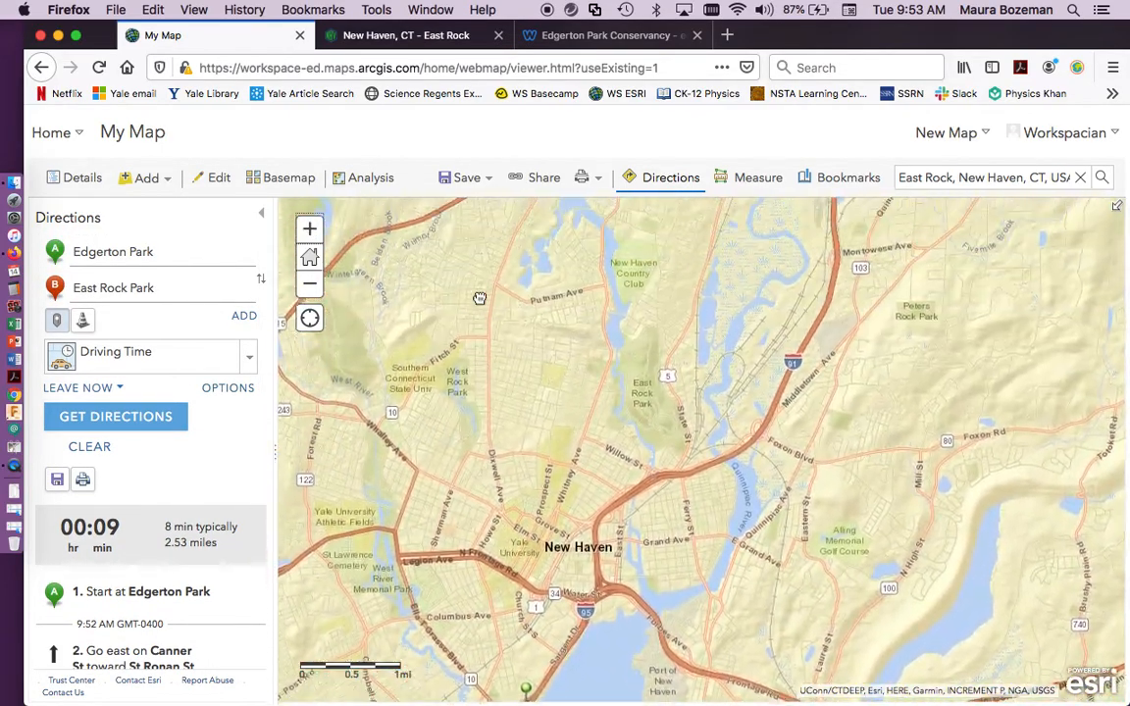
left_click_drag(480, 298, 477, 391)
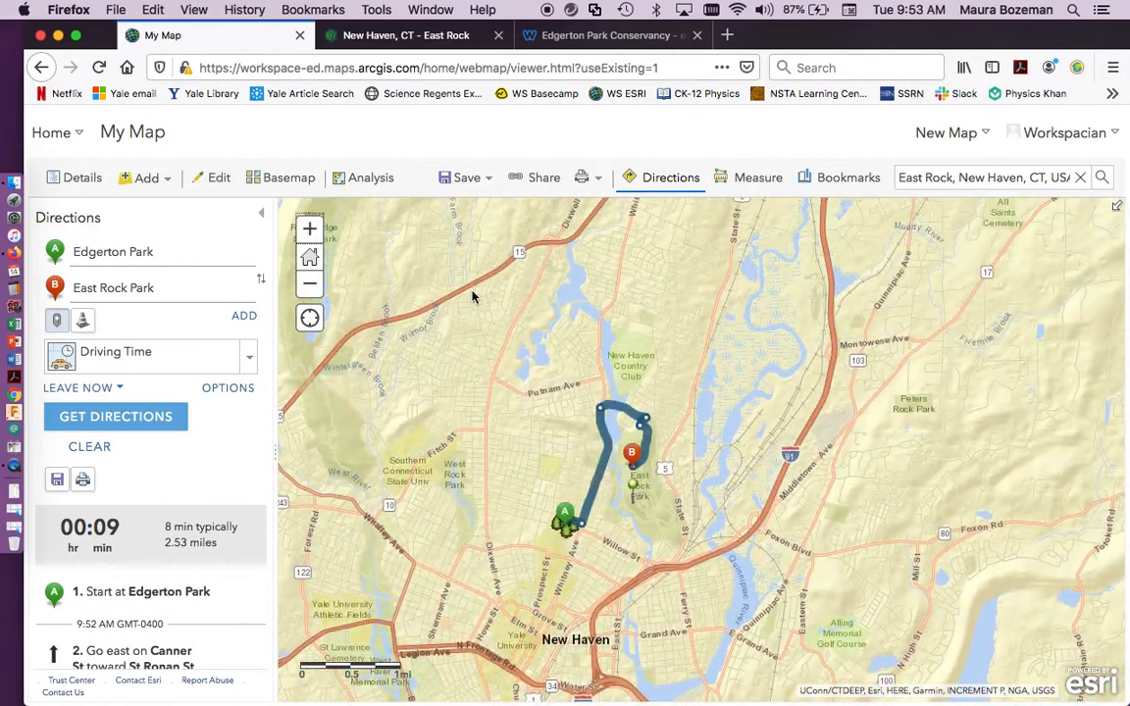
left_click(310, 229)
left_click_drag(311, 542, 418, 378)
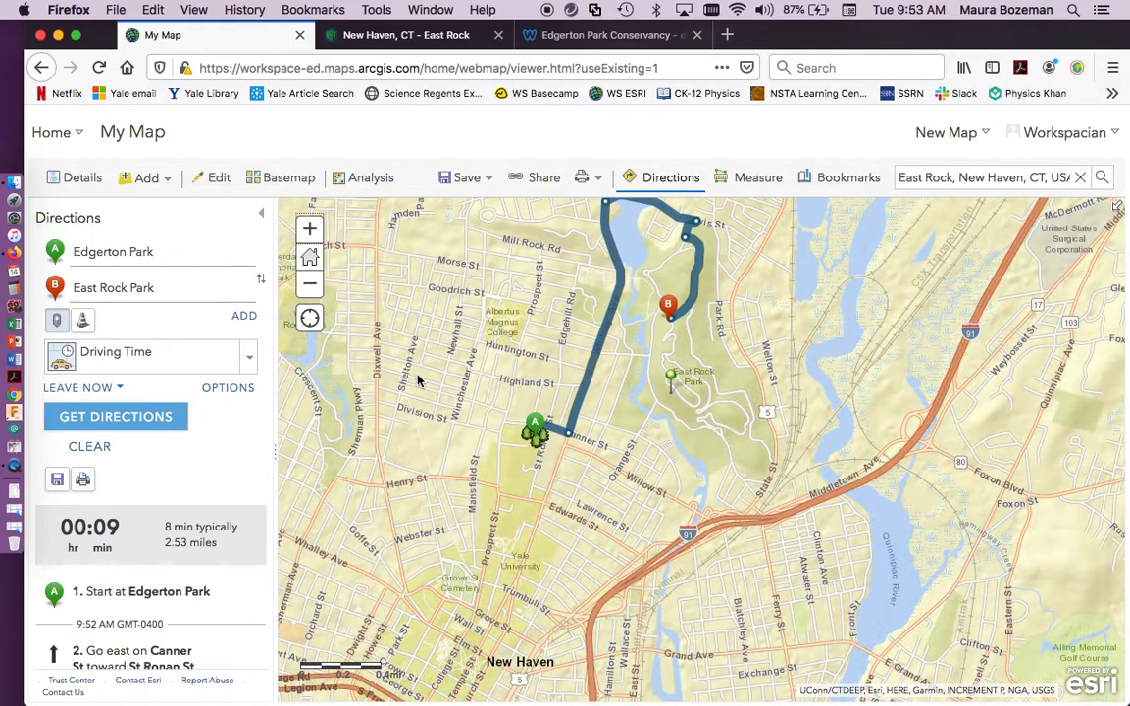
left_click(263, 217)
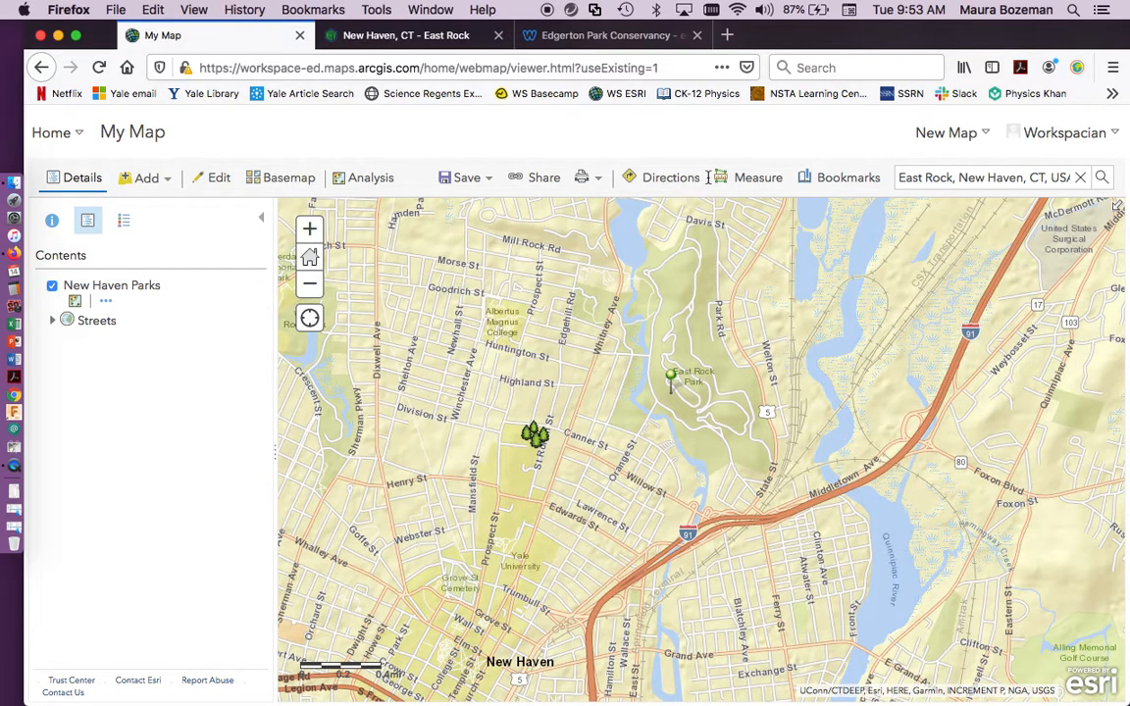
Measure in square miles the area of a four-sided block between Dixwell Ave and Morse St.
left_click(753, 183)
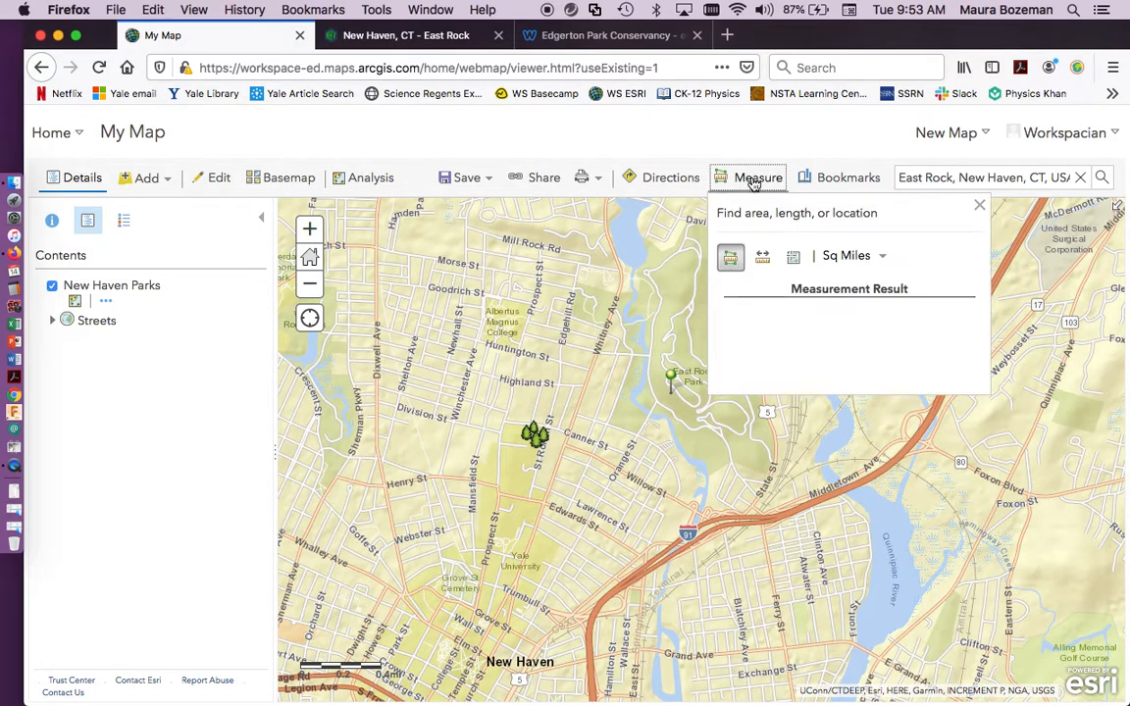
left_click(725, 256)
left_click(379, 250)
left_click(379, 333)
double_click(418, 336)
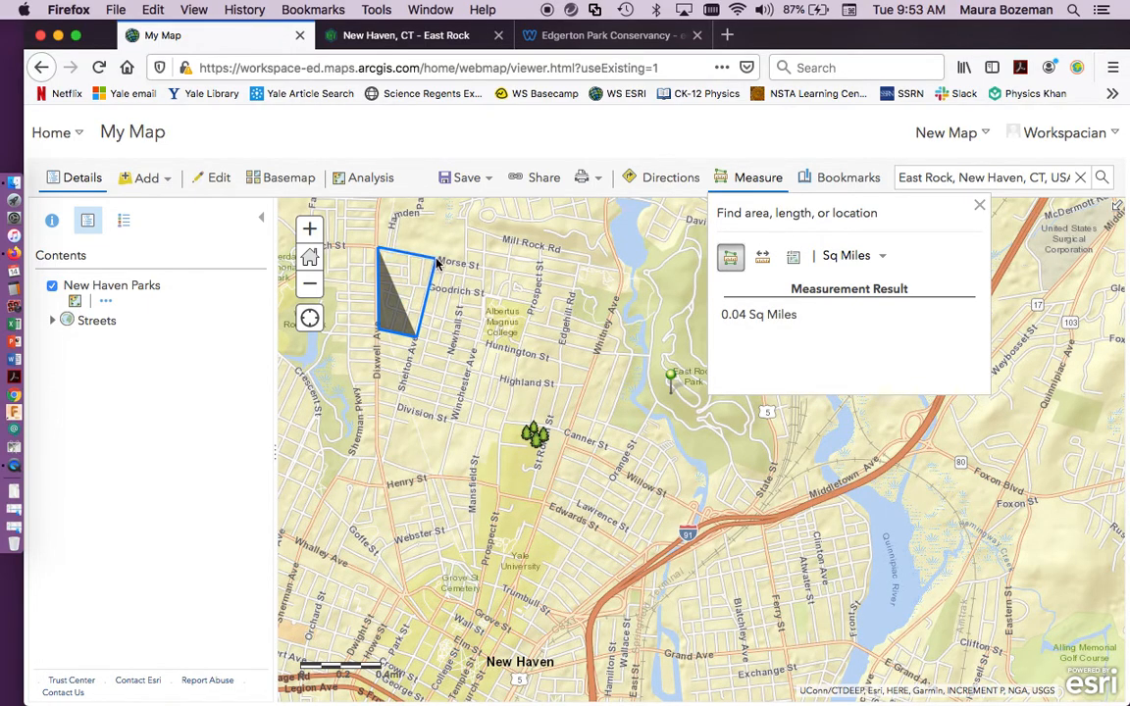
double_click(436, 263)
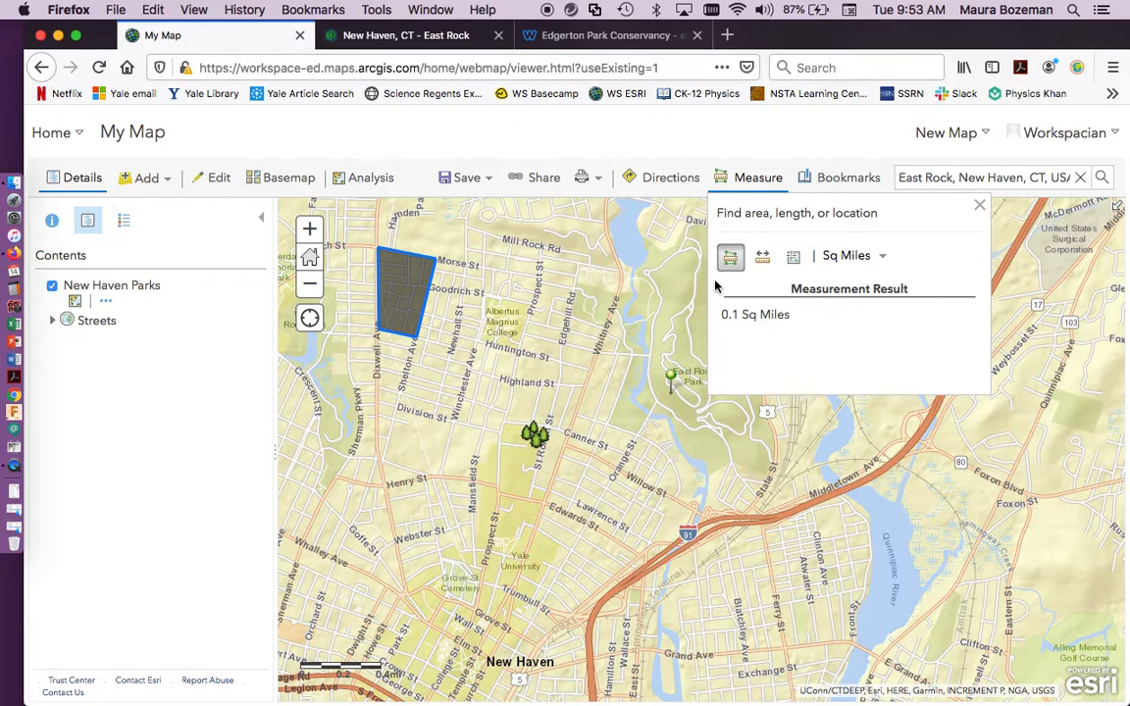
Measure in miles the length of a multi-segment path from near Mill Rock Rd down to Highland St.
left_click(763, 258)
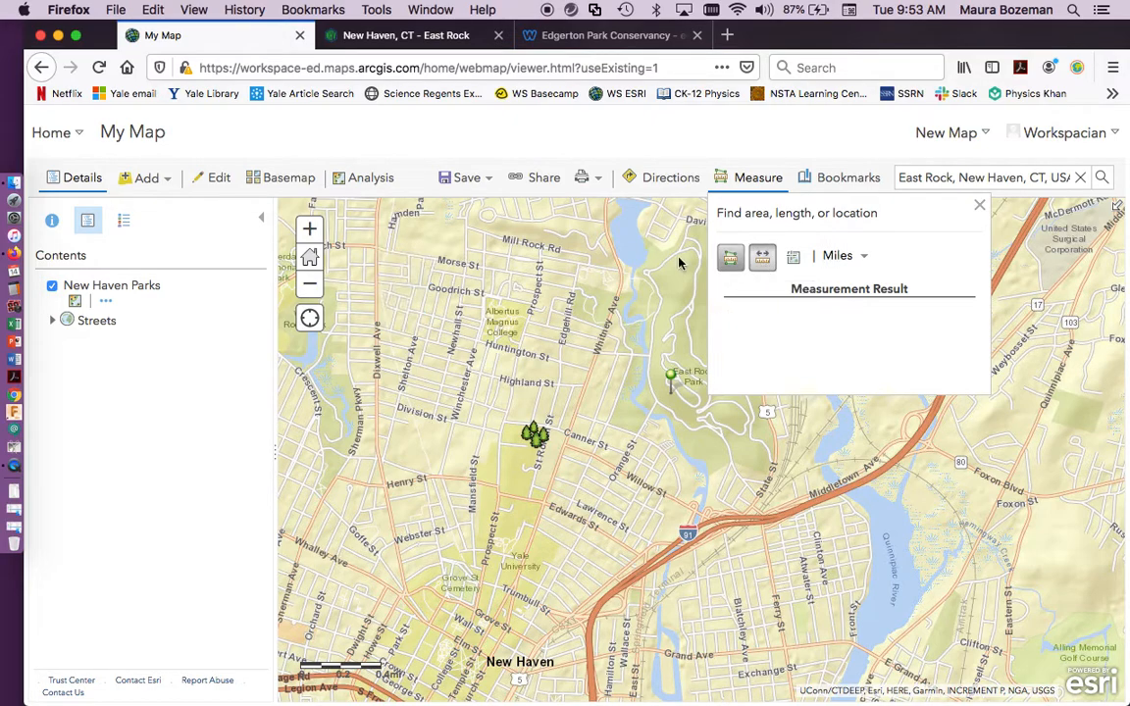
left_click(484, 238)
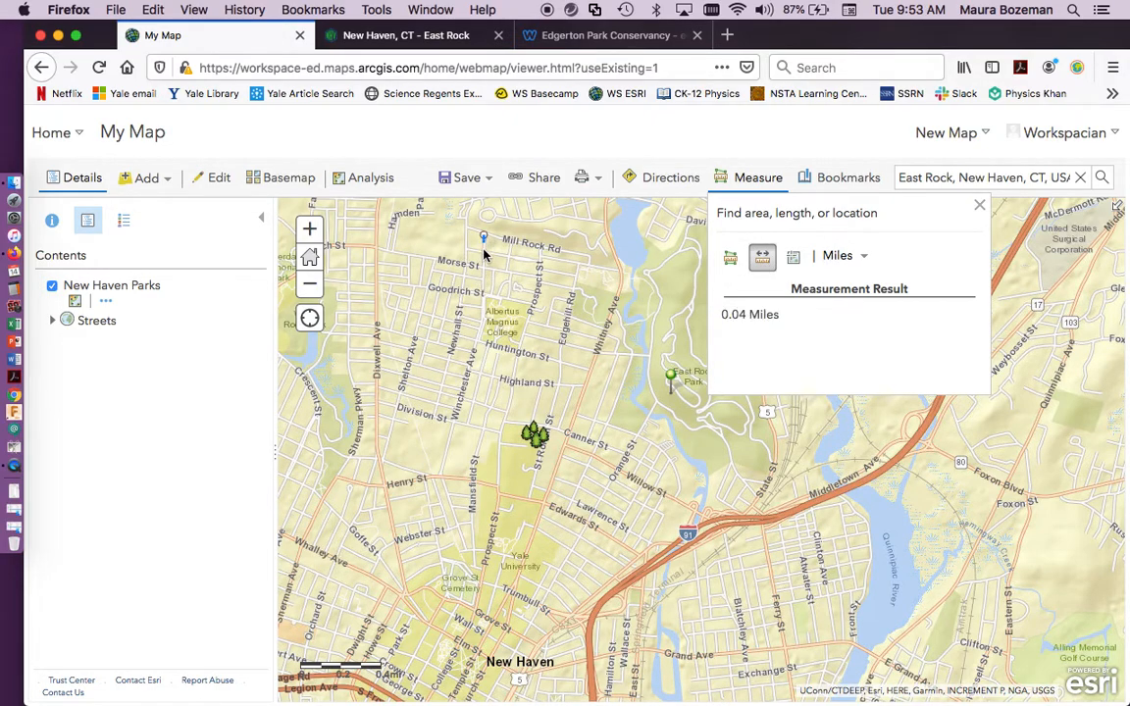
double_click(484, 297)
left_click(585, 259)
left_click(567, 332)
left_click(524, 337)
double_click(512, 382)
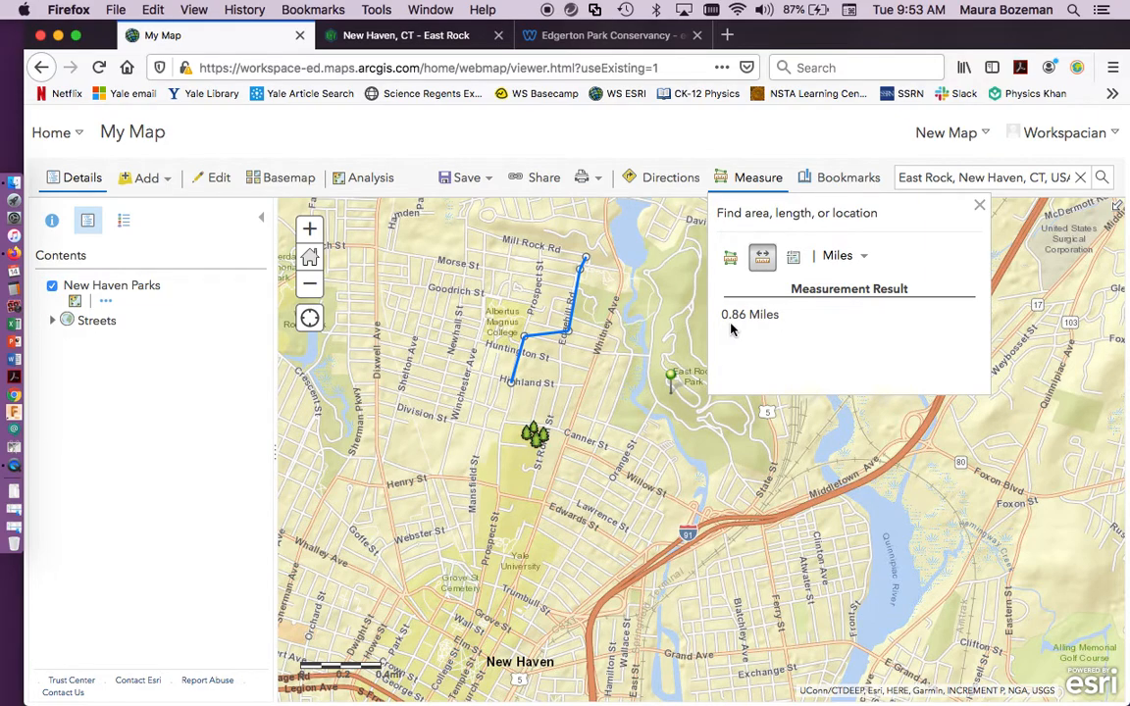
Get the latitude and longitude in degrees of a spot beside Albertus Magnus College, and close the measurement tool.
left_click(793, 256)
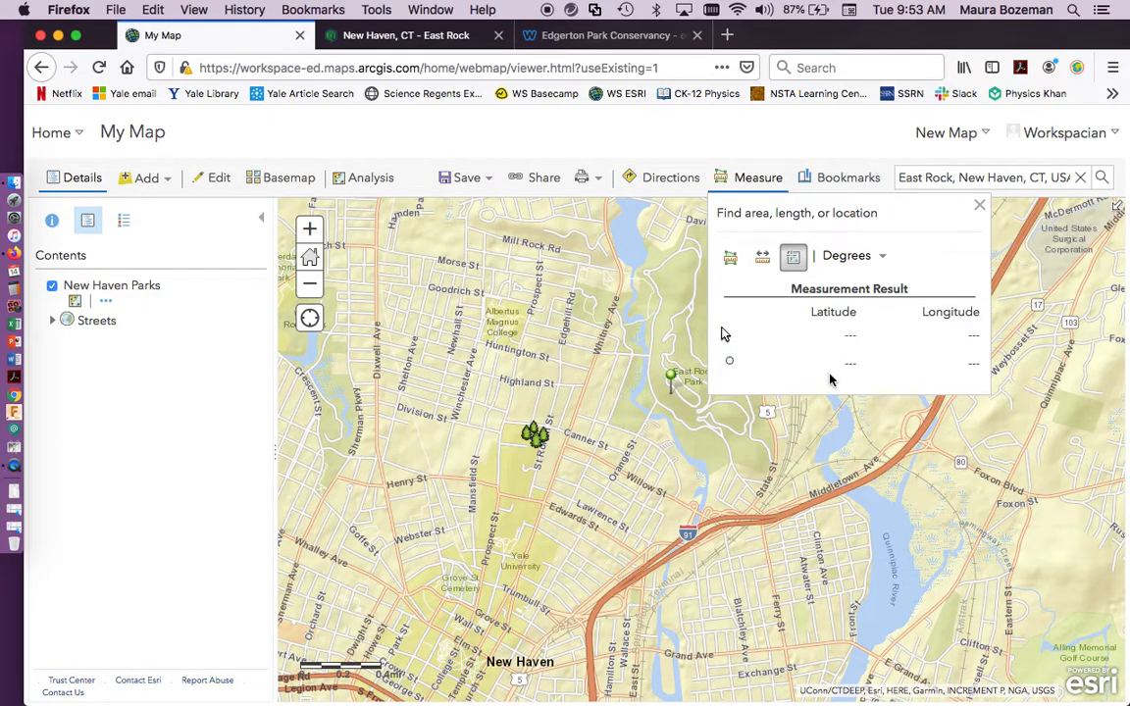
left_click(529, 339)
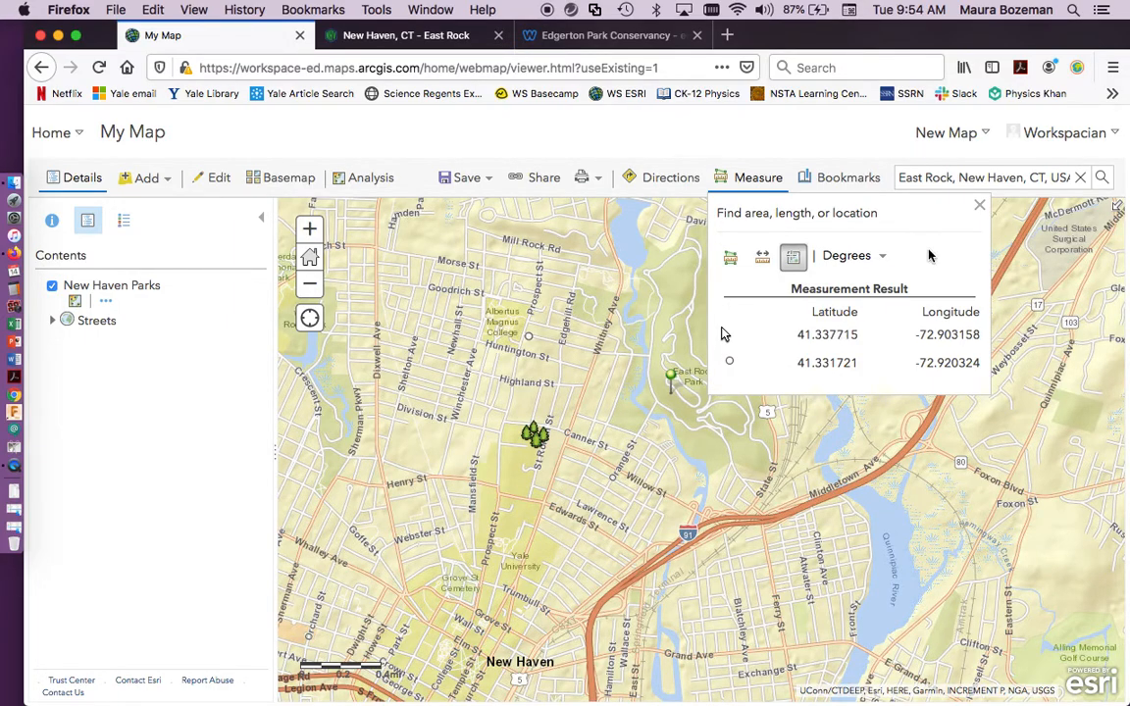
left_click(979, 205)
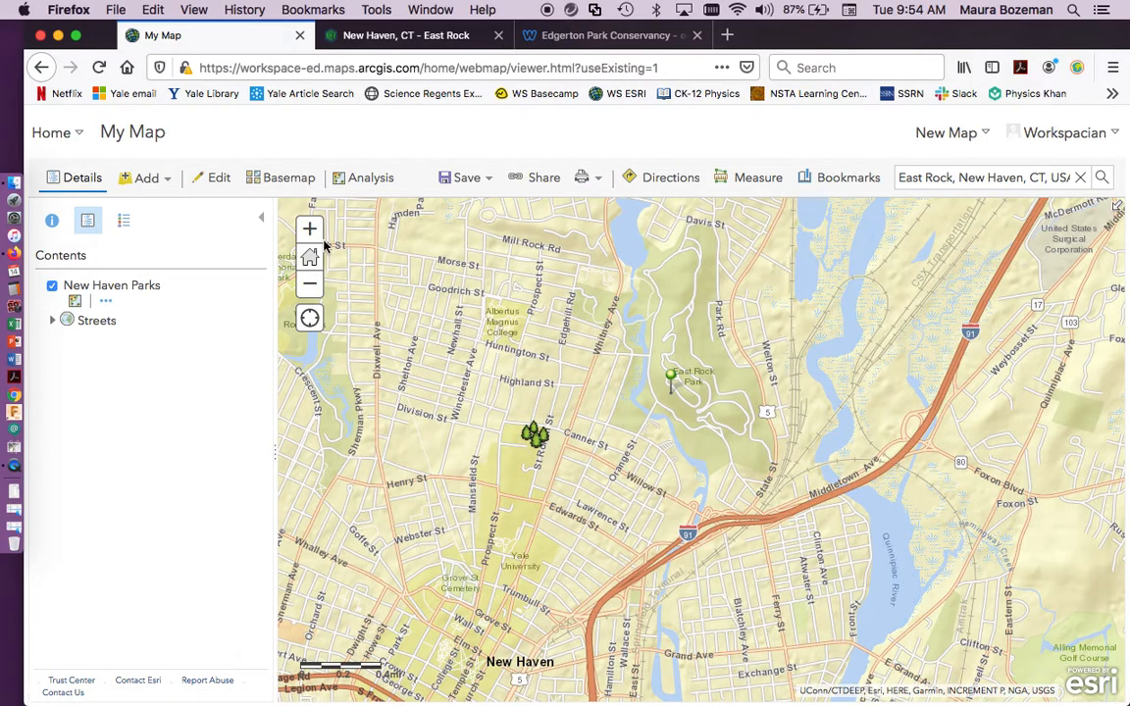
Change the map's basemap to Dark Gray Canvas.
left_click(280, 179)
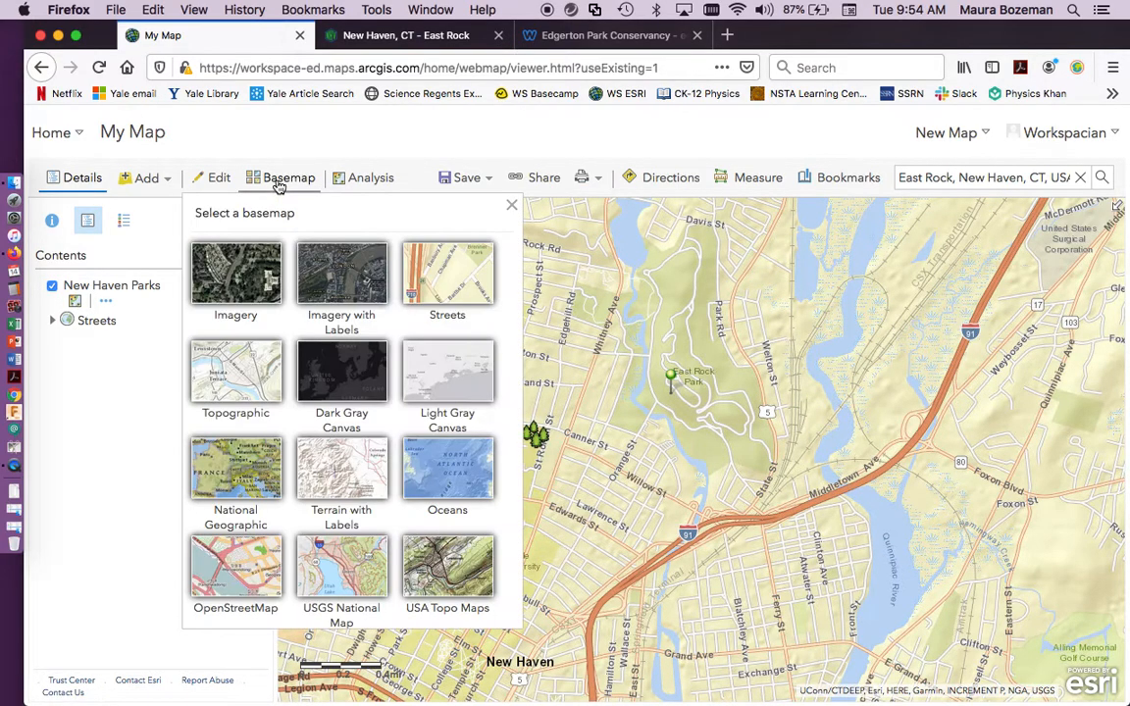
left_click(364, 375)
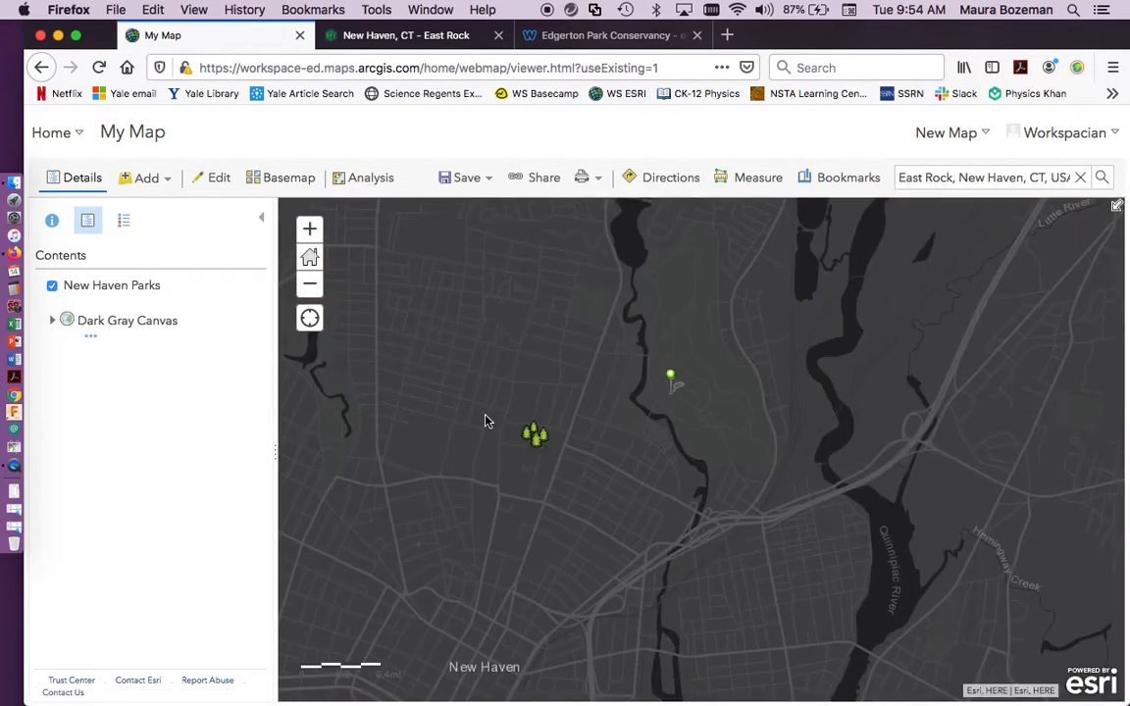
Review the transparency and visibility range settings of the New Haven Parks layer.
mouse_move(109, 291)
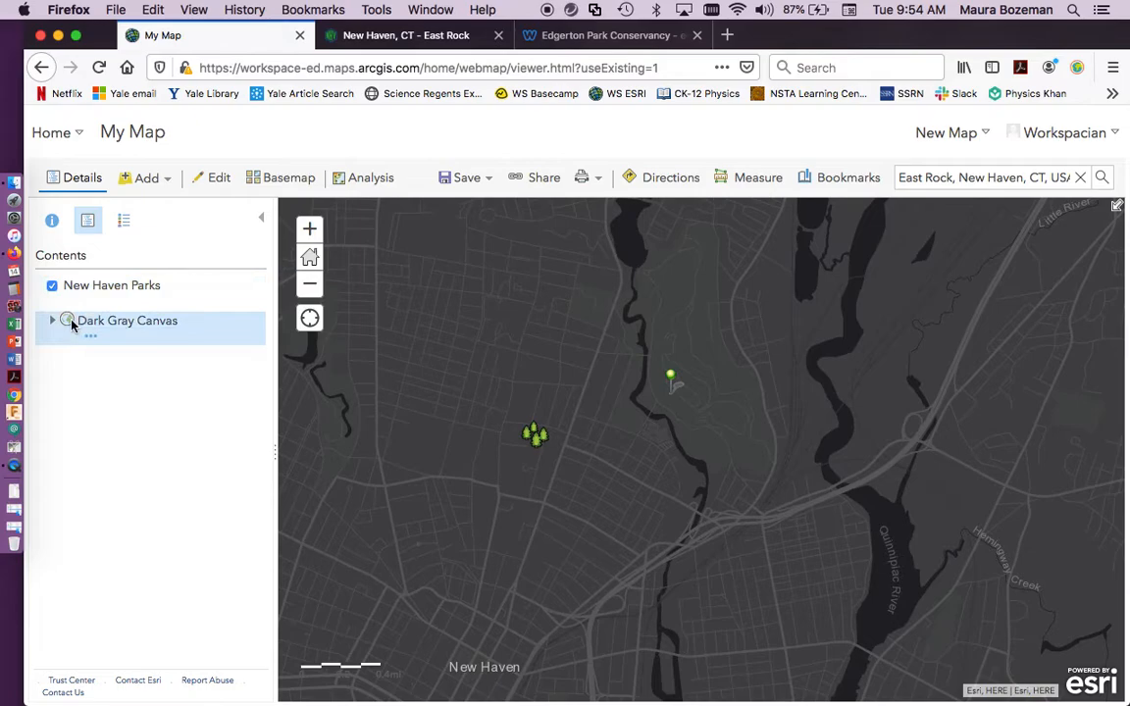
left_click(106, 302)
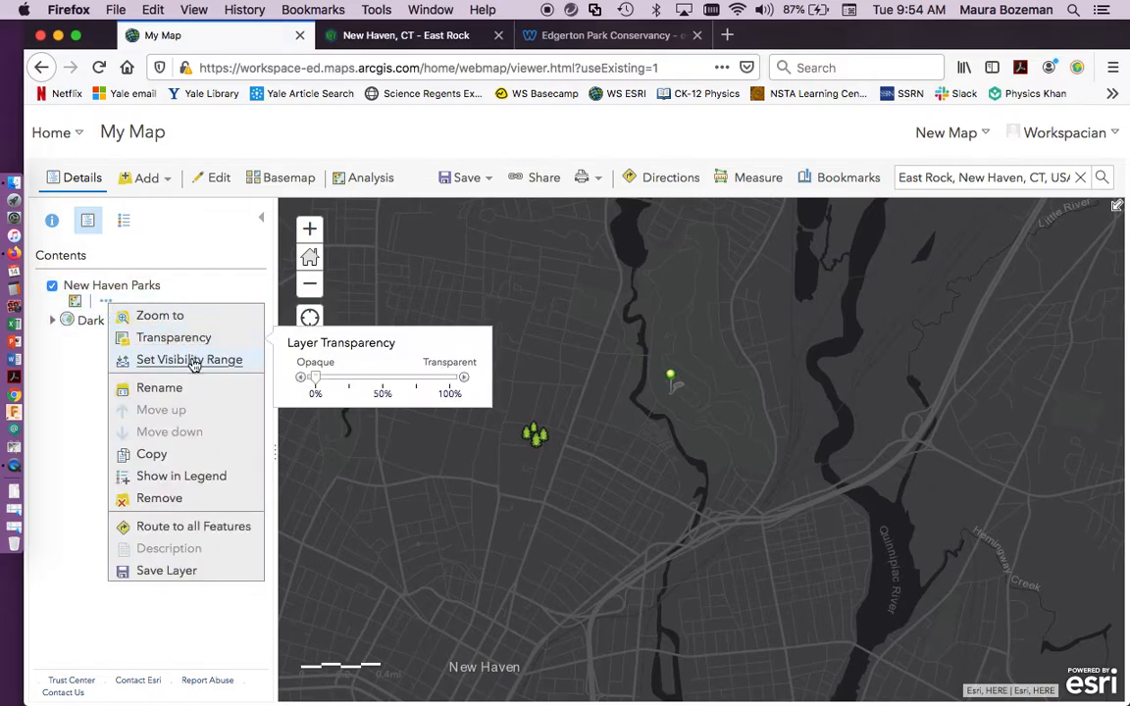
mouse_move(196, 363)
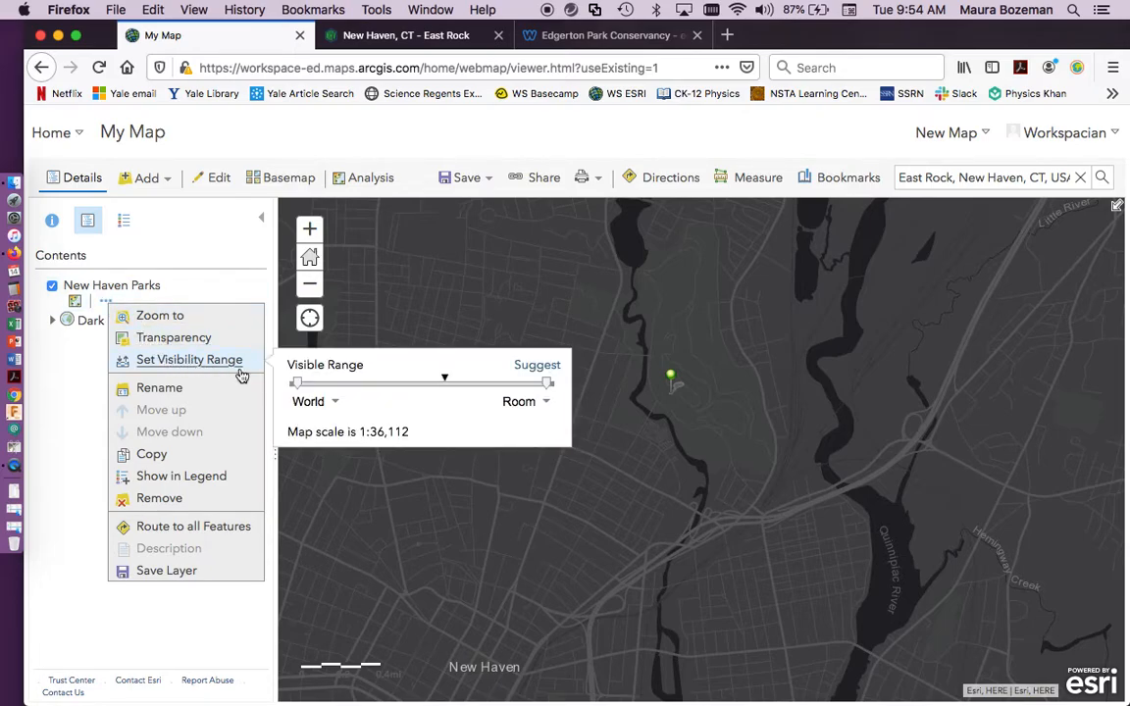
mouse_move(300, 392)
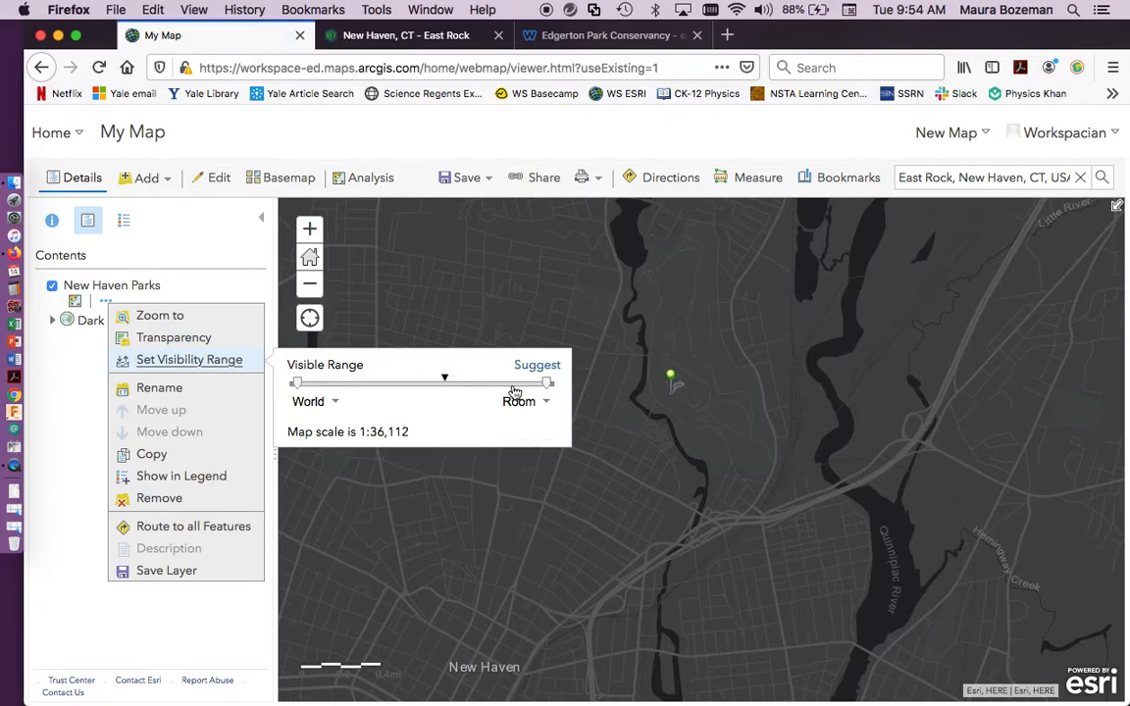
mouse_move(548, 389)
Limit the New Haven Parks layer's visible range to World through Town.
left_click(309, 229)
left_click(309, 230)
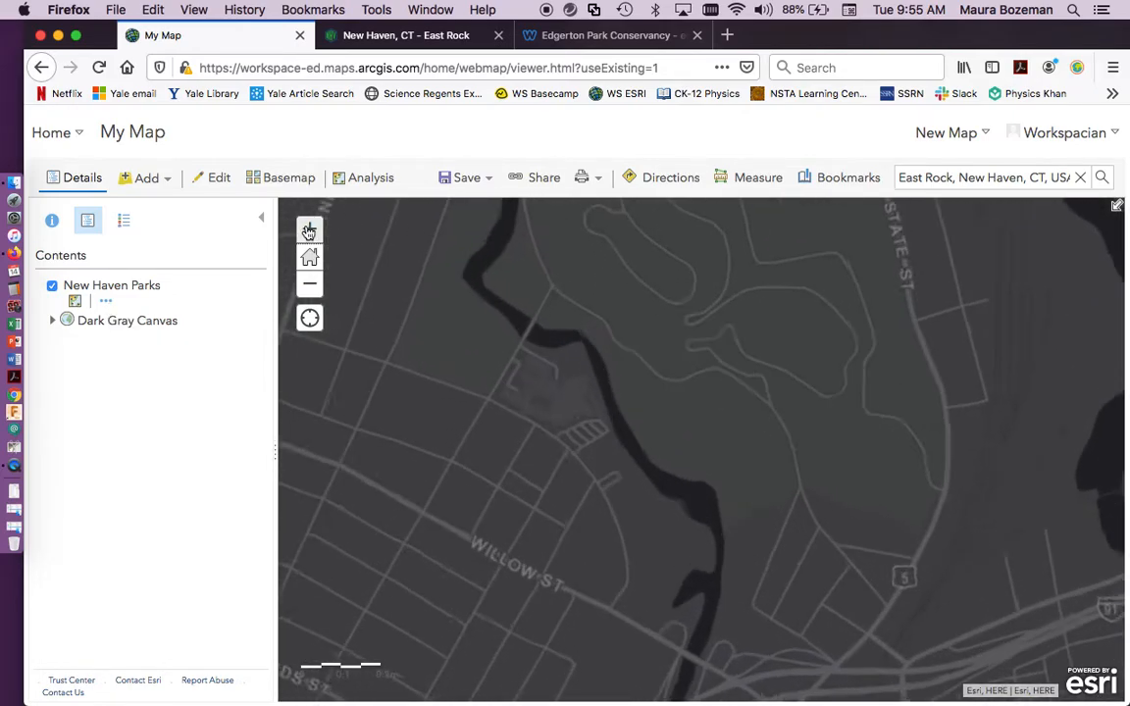
left_click(105, 301)
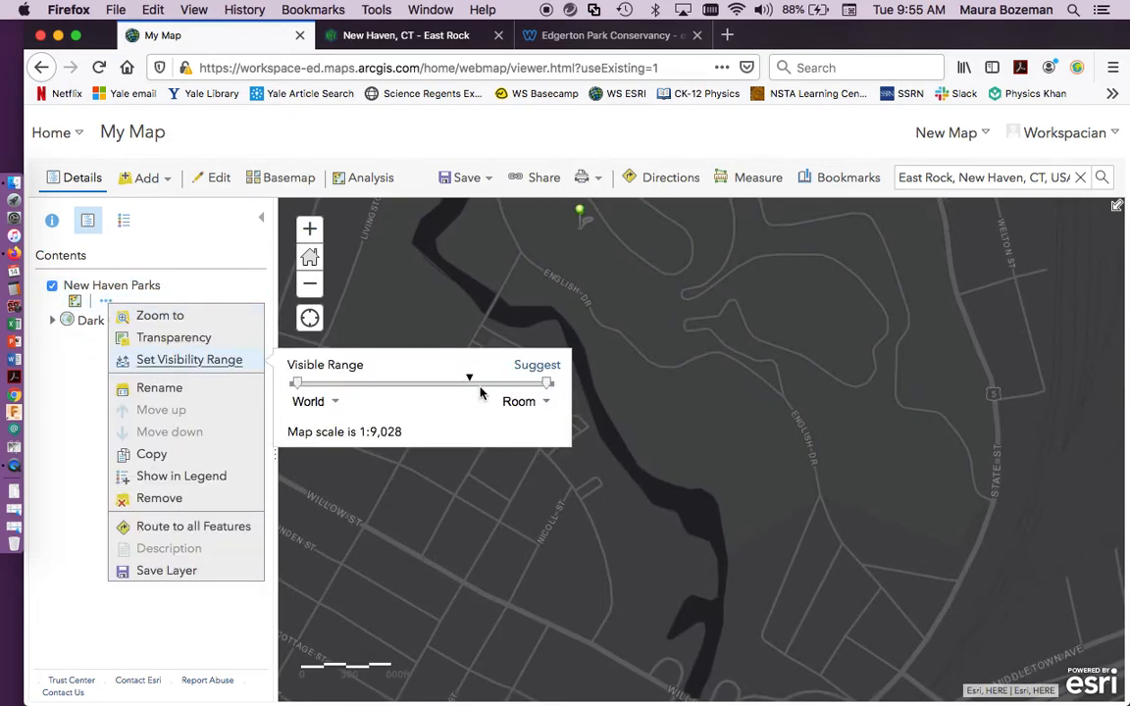
left_click(549, 386)
left_click_drag(549, 386, 447, 382)
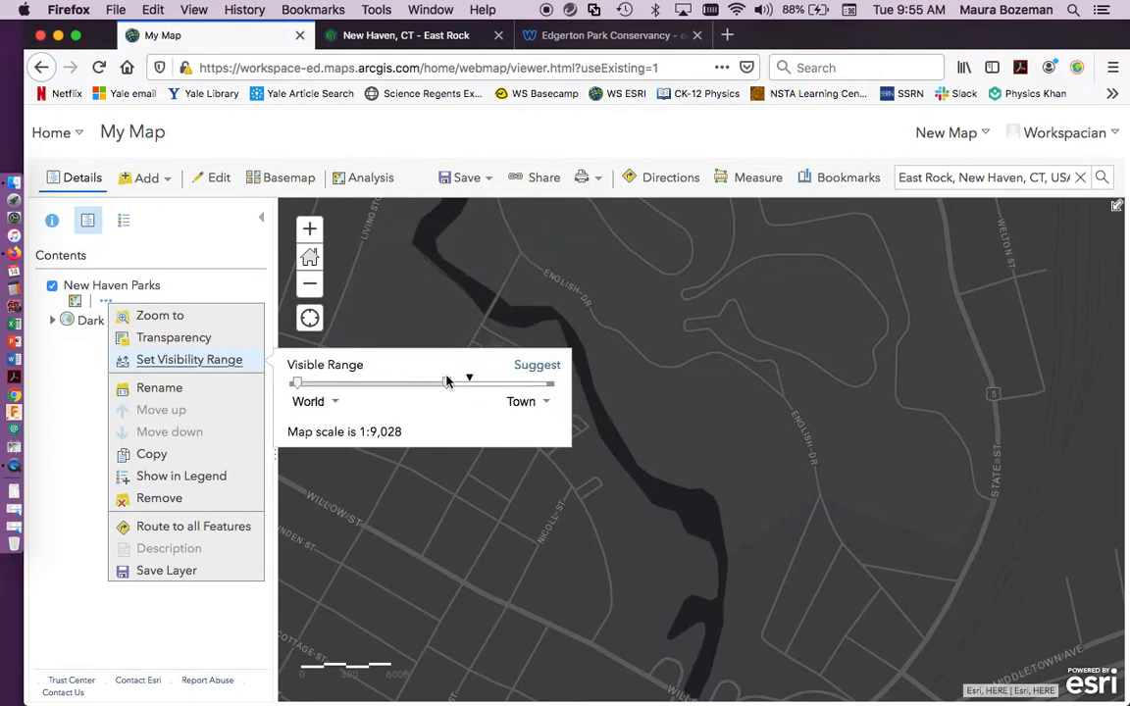
mouse_move(449, 383)
Check at which map scales the New Haven Parks layer is drawn and review its visible range setting.
left_click(410, 296)
scroll(419, 300, "up", 2)
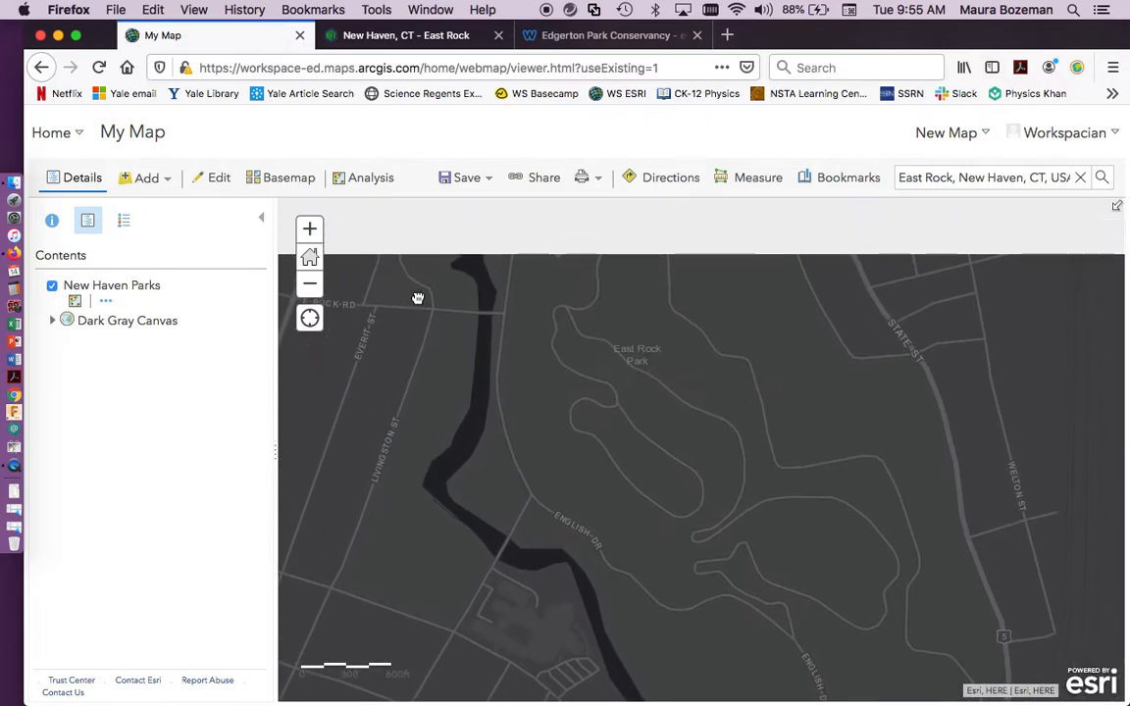
left_click(309, 285)
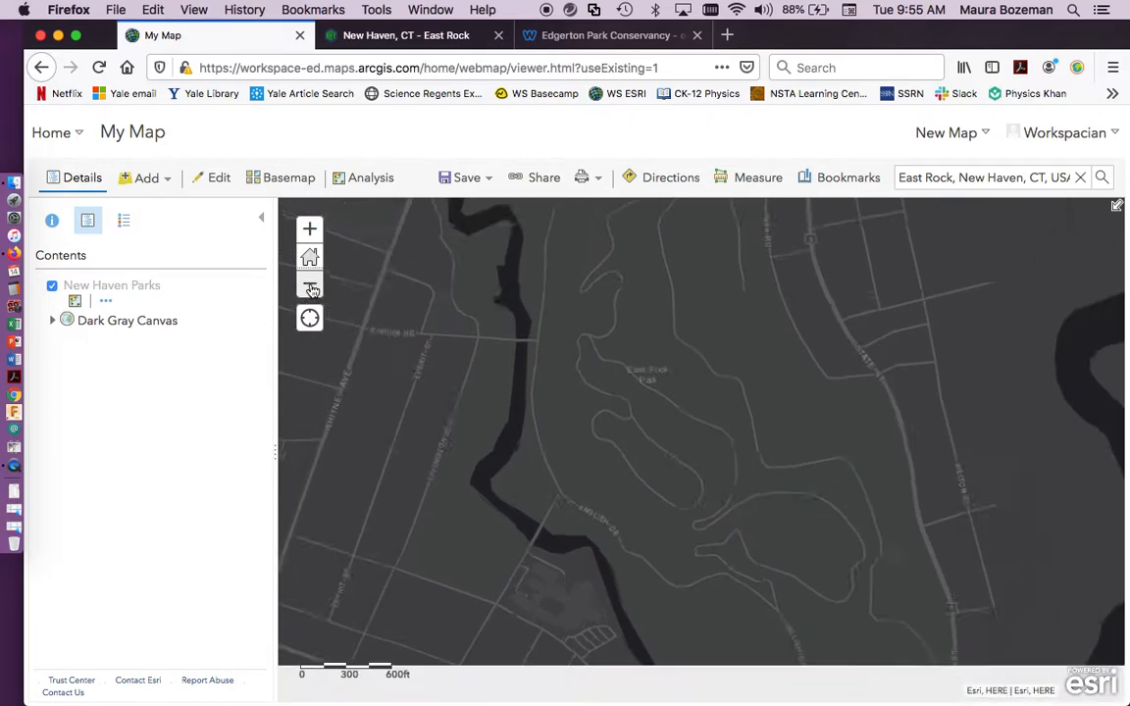
left_click(310, 284)
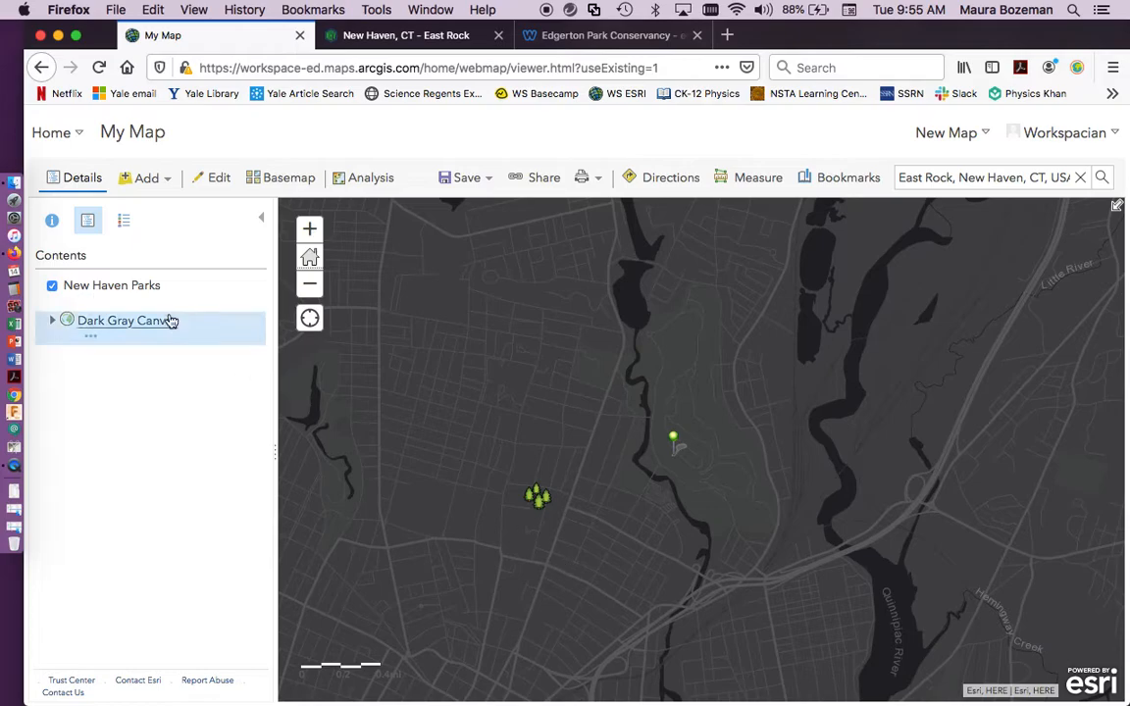
left_click(105, 301)
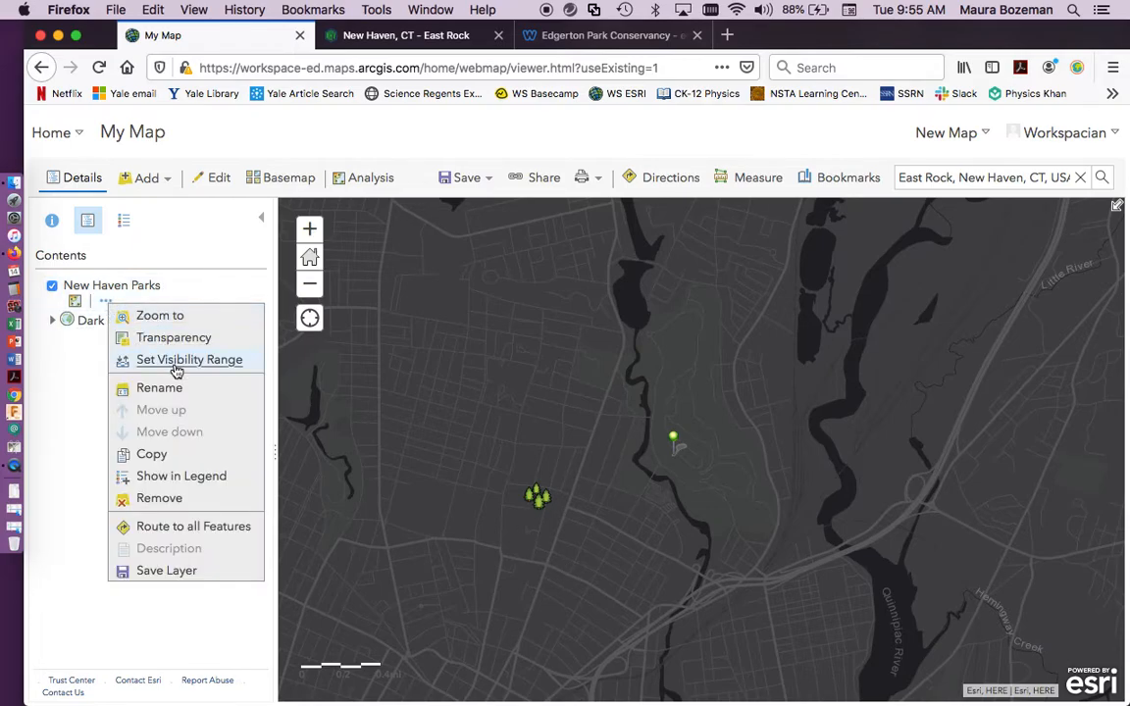
mouse_move(178, 366)
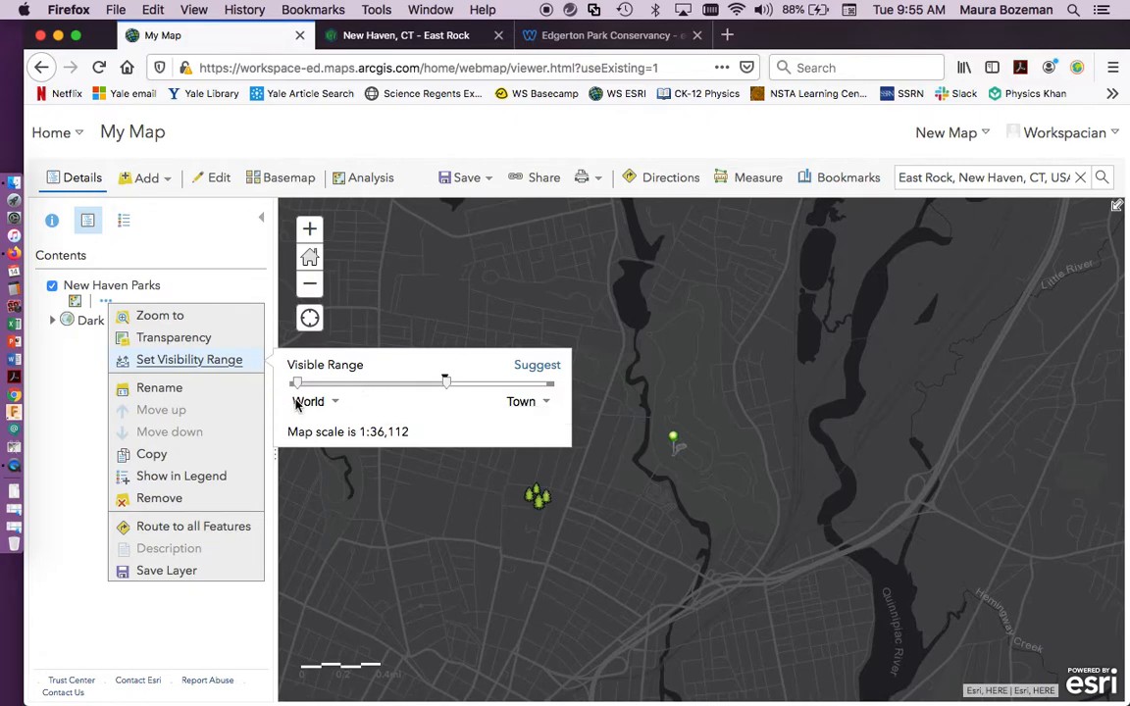
left_click(478, 452)
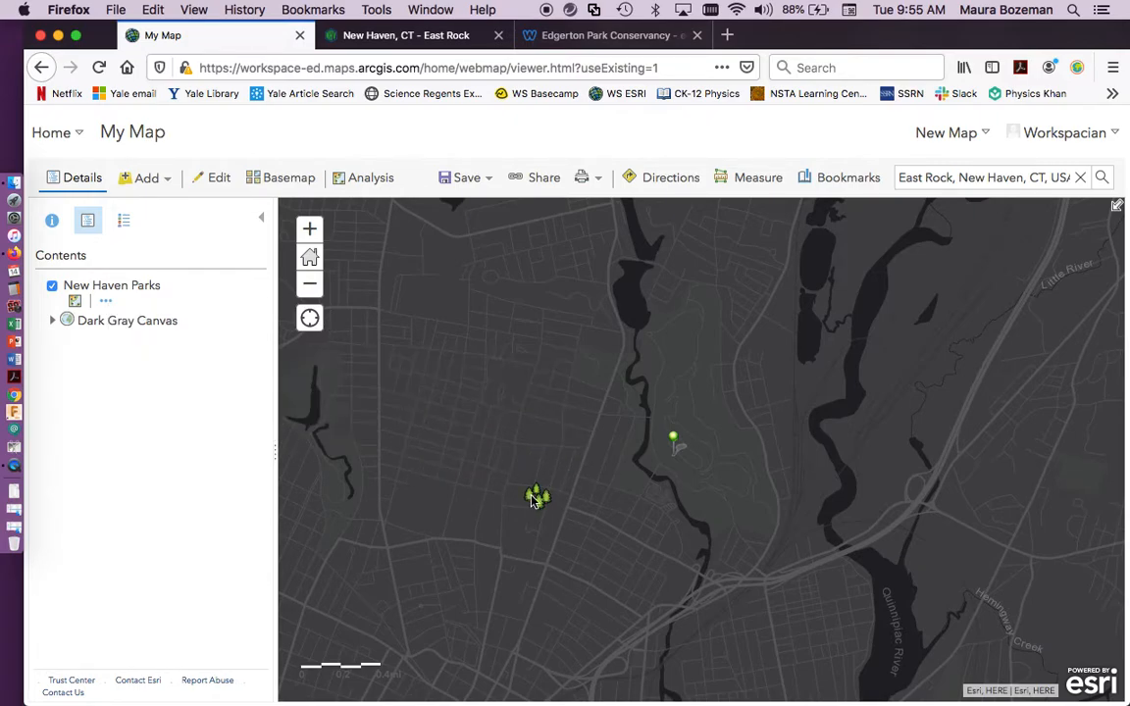
View the Edgerton Park point's pop-up over the dark basemap and dismiss it.
left_click(534, 497)
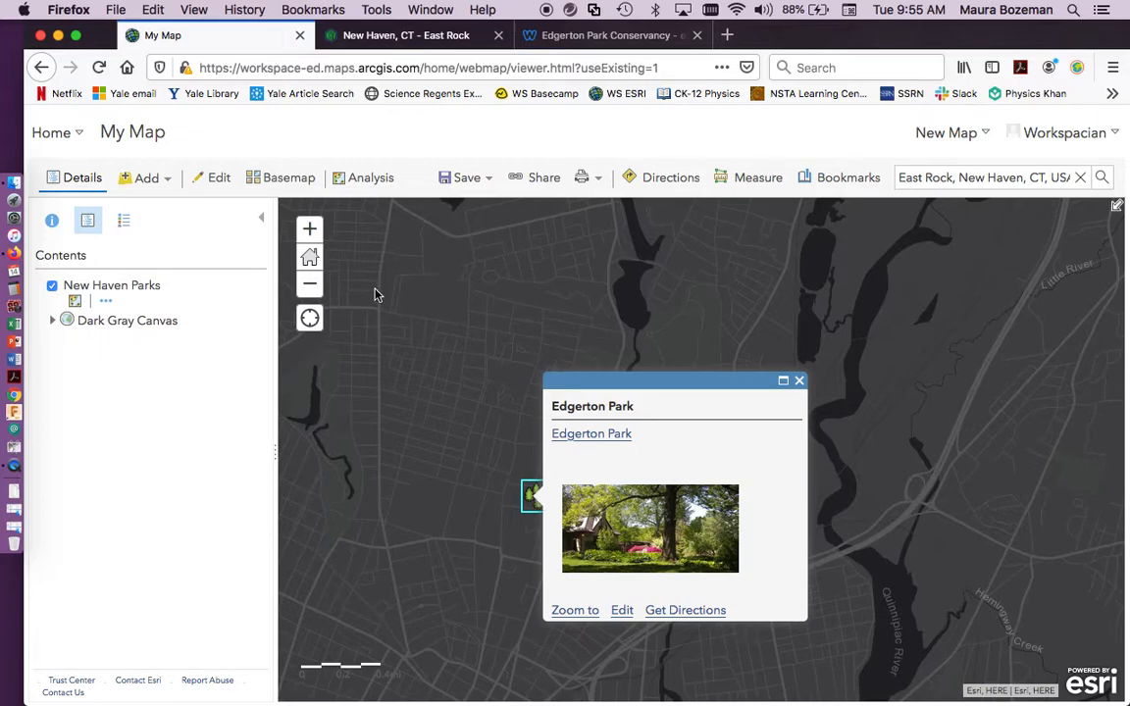
left_click(319, 227)
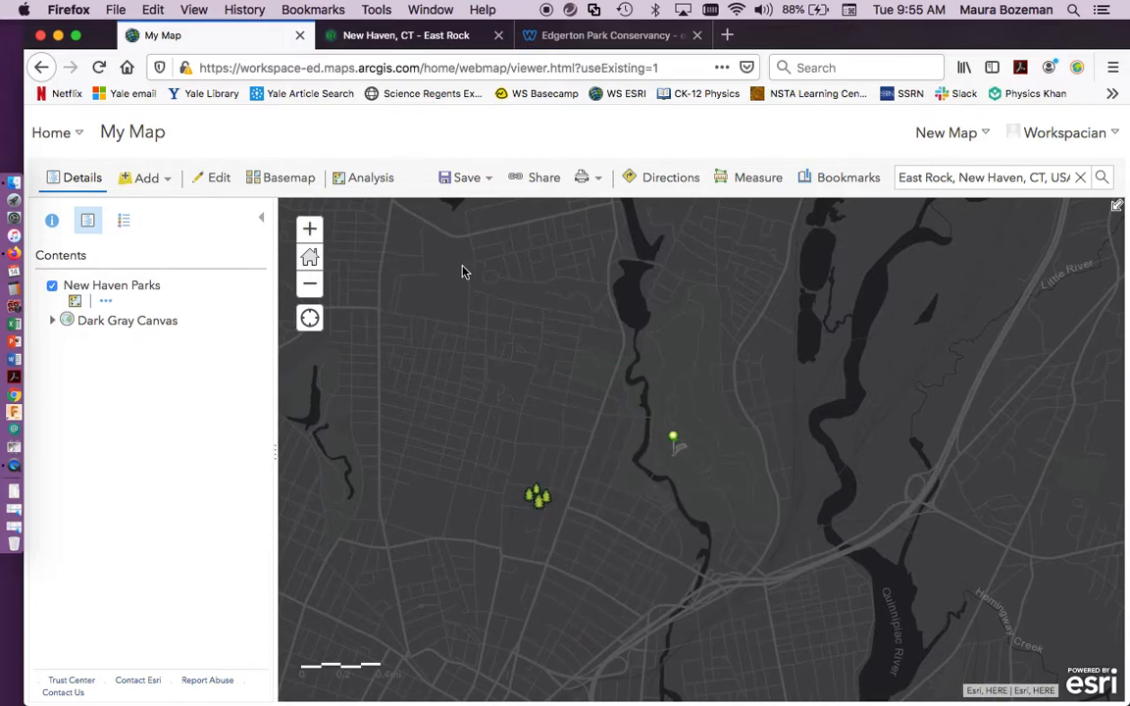
Save the map with the title "Parks in New Haven" and the tag "Parks New Haven".
left_click(459, 178)
left_click(450, 207)
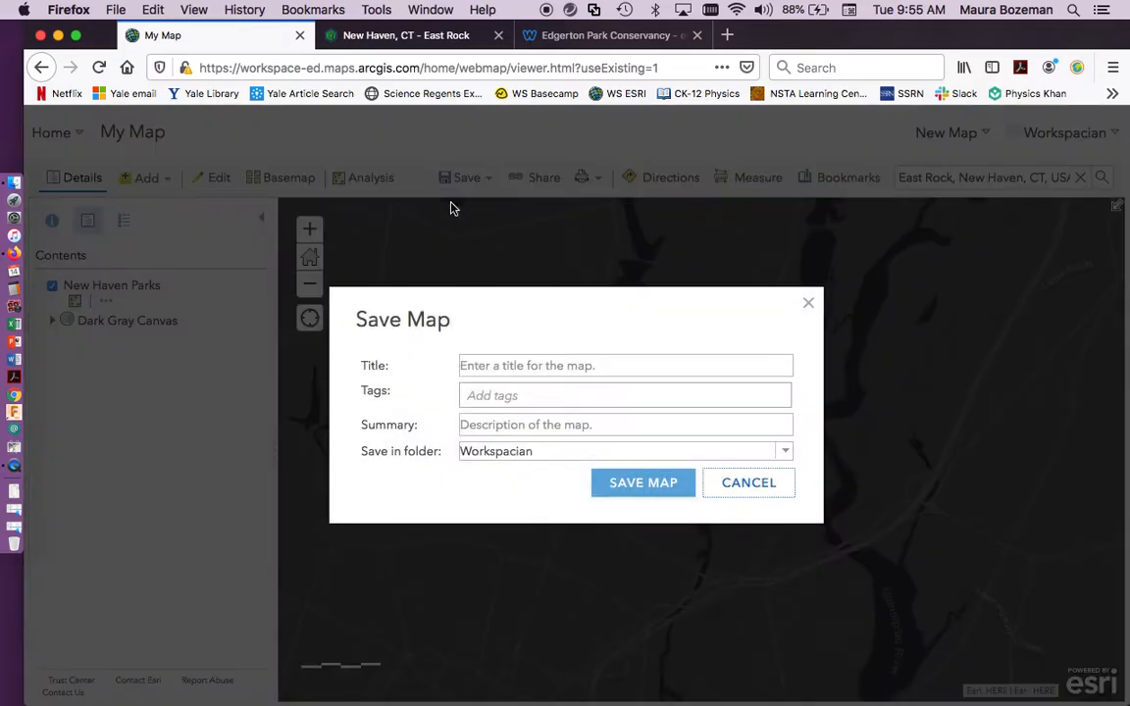
left_click(564, 367)
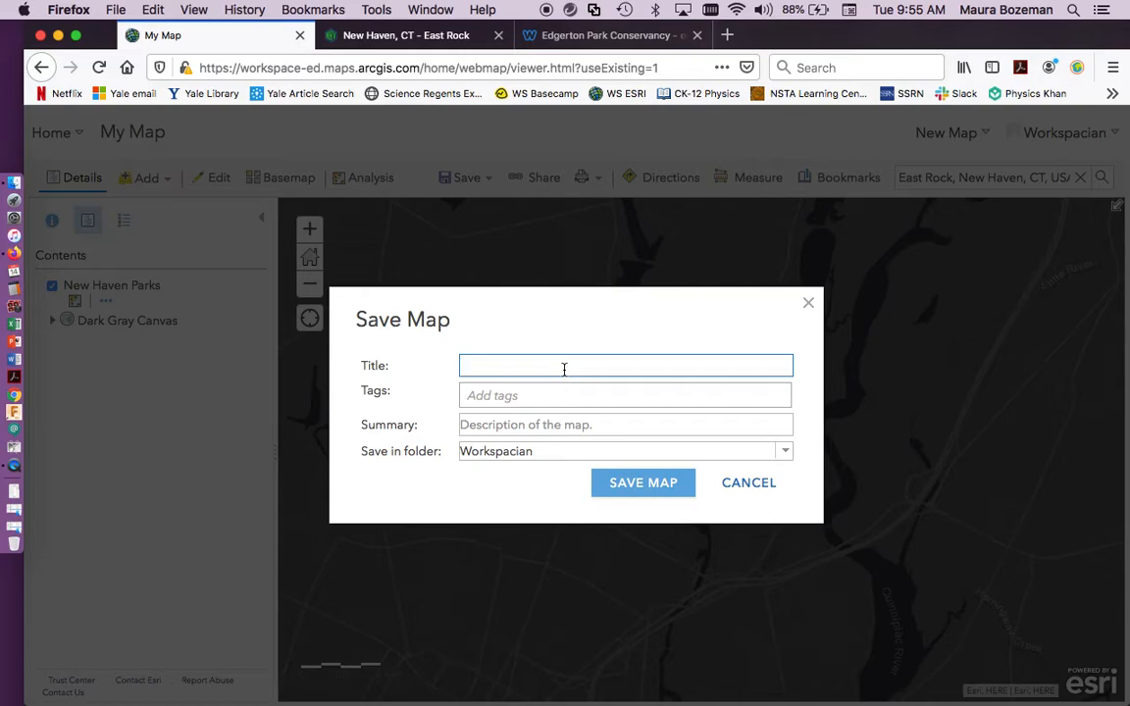
type("Pars")
type("s in New Haven")
left_click(548, 394)
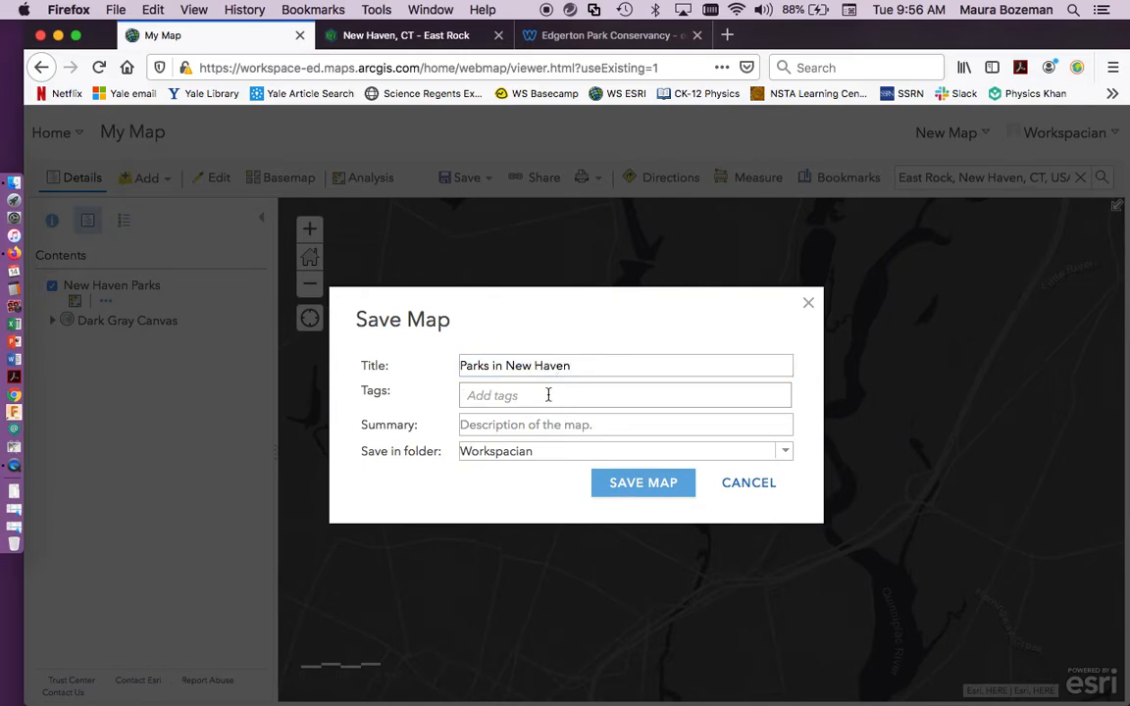
type("Parks")
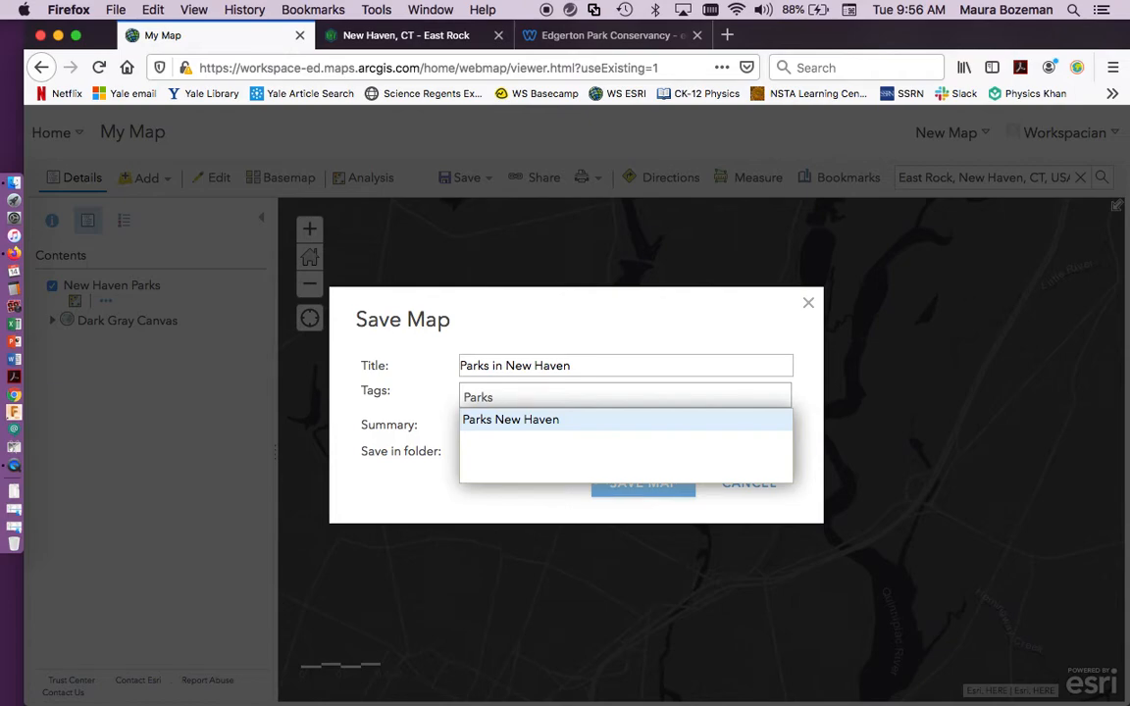
key("Return")
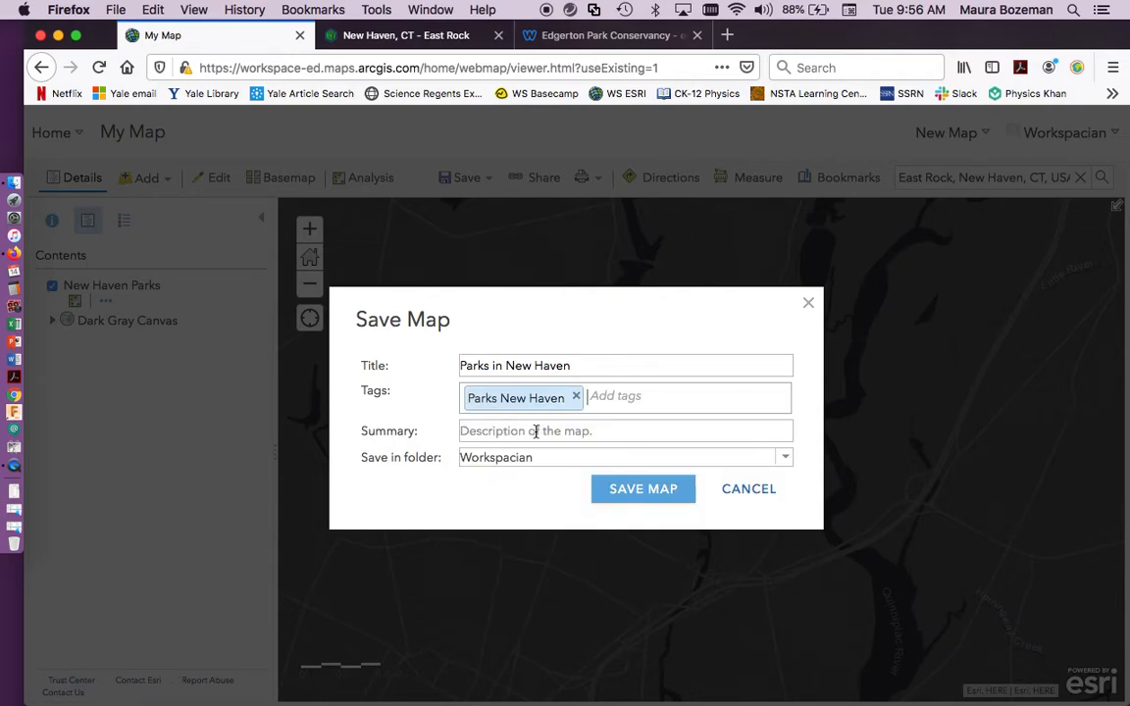
left_click(628, 492)
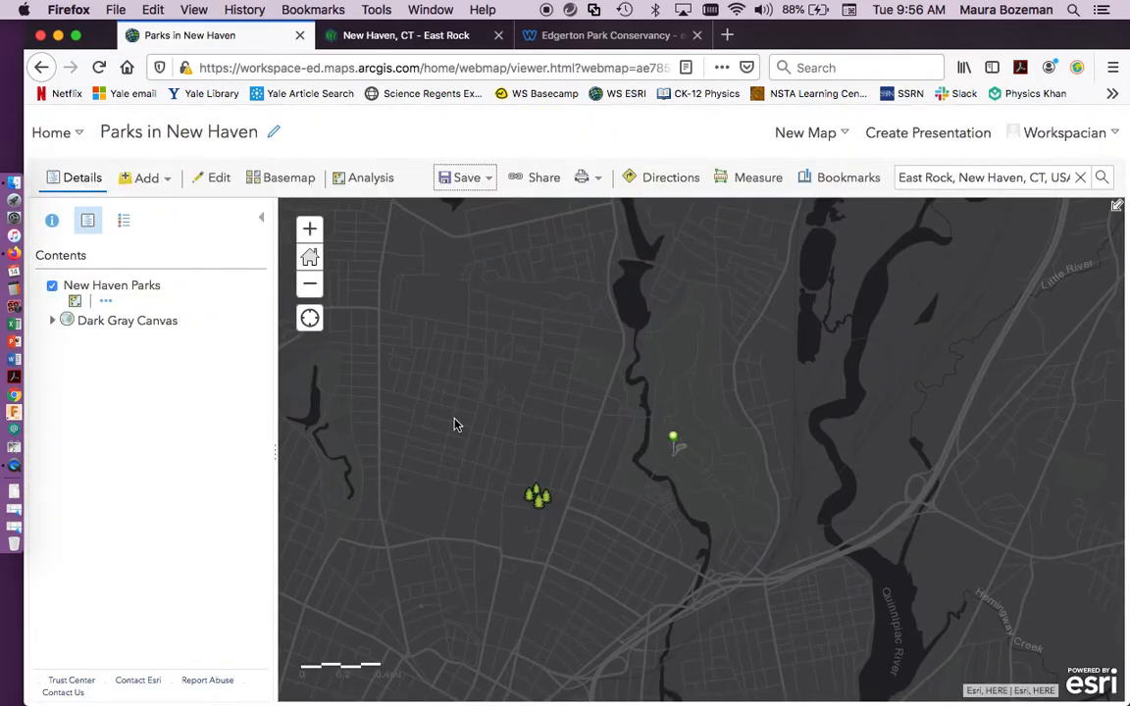
Share the map with Everyone (public), Workspace Education, and the Data Collector and WS Educators groups.
left_click(538, 180)
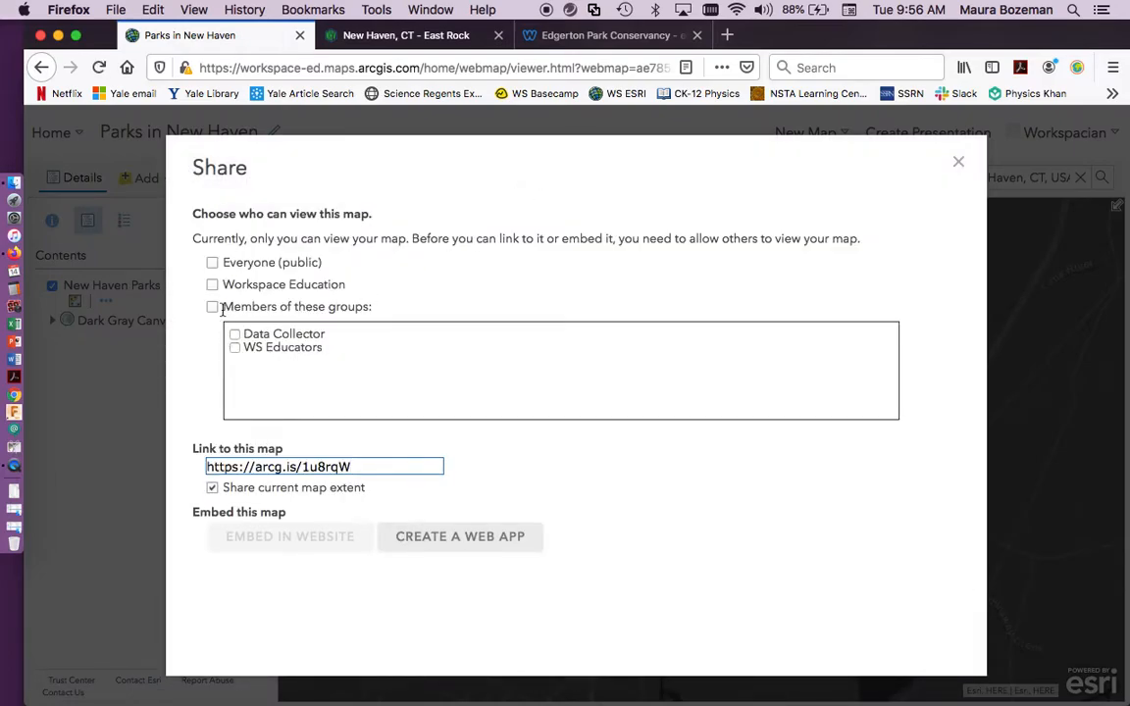
left_click(213, 285)
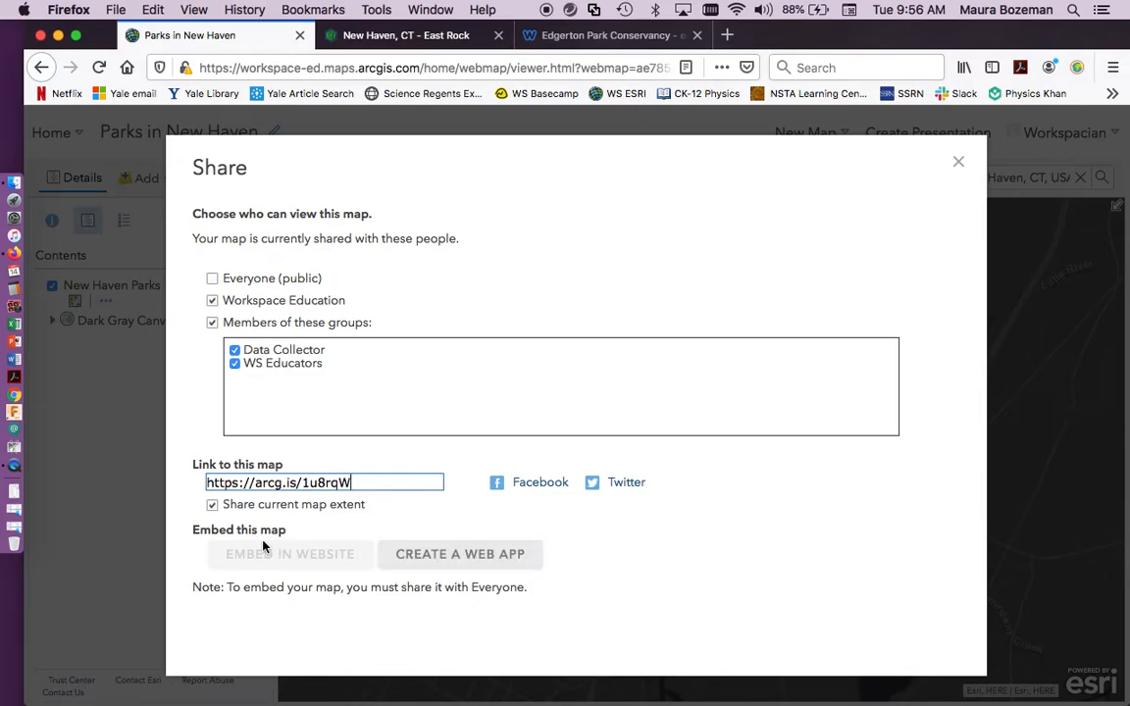
left_click(211, 278)
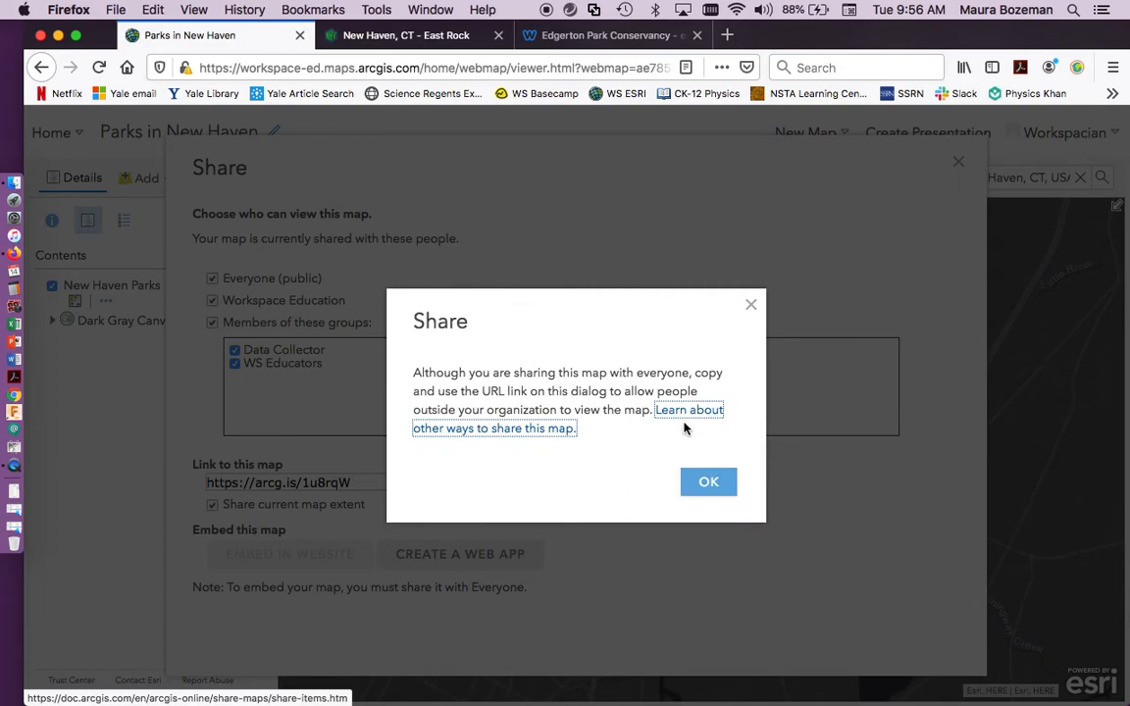
left_click(719, 485)
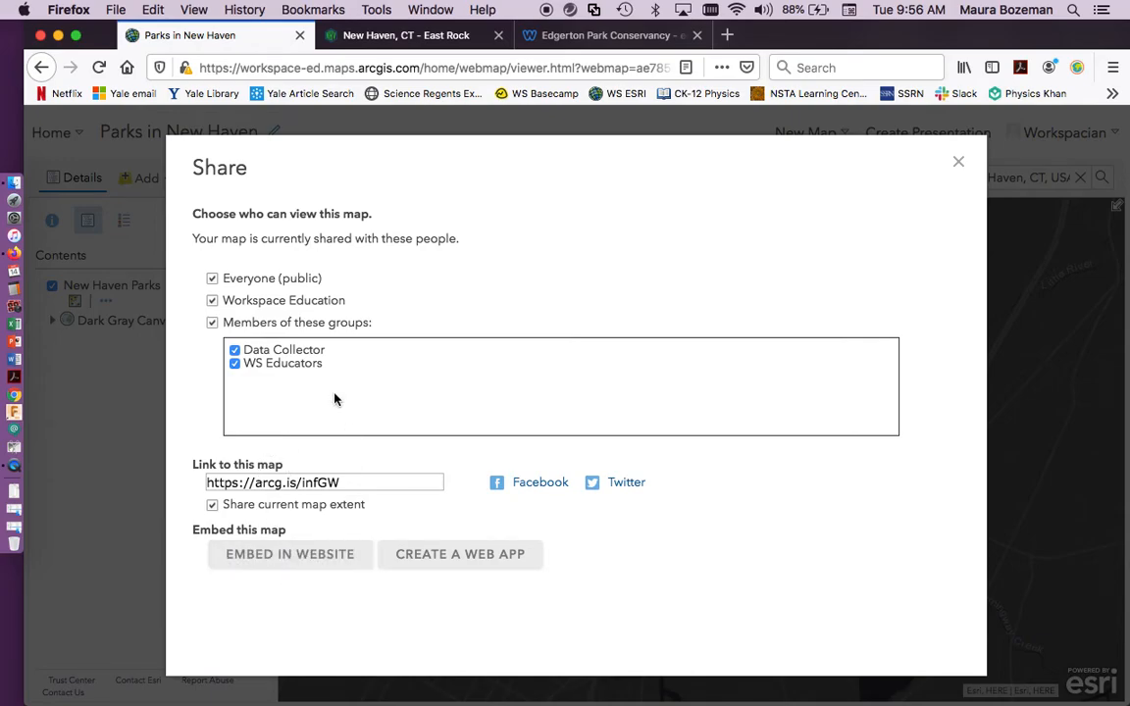
Review the website embedding code, map size, display options and theme settings, and close the sharing settings.
left_click(305, 555)
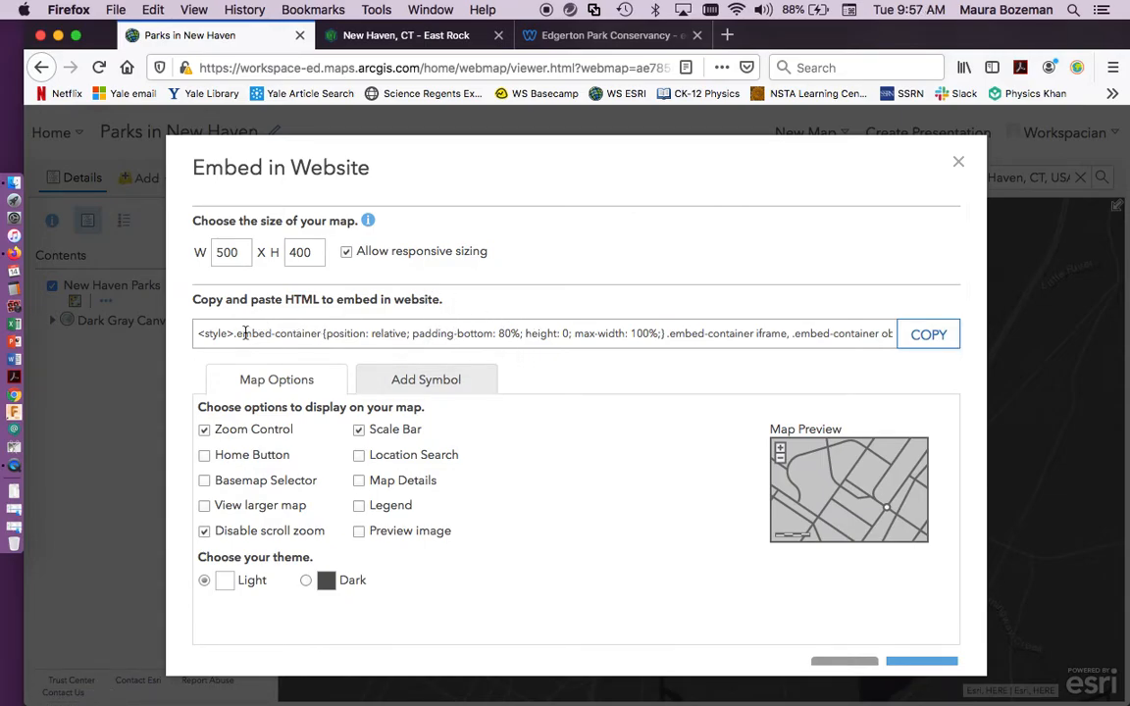
scroll(494, 441, "down", 2)
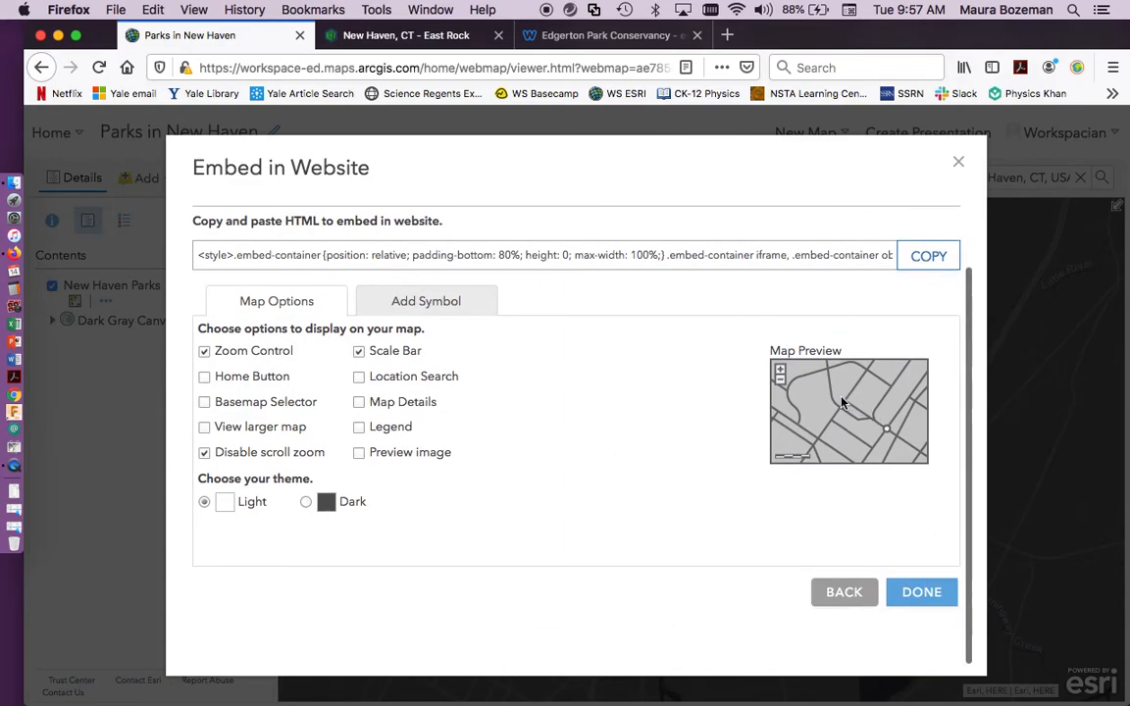
left_click(958, 161)
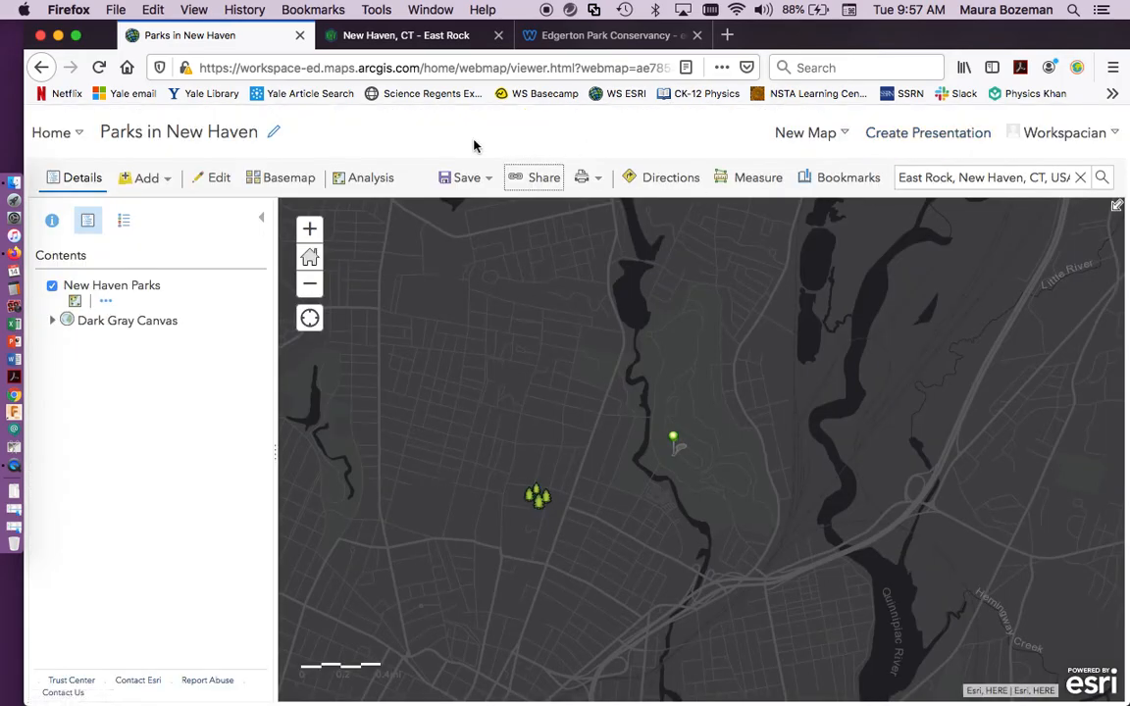